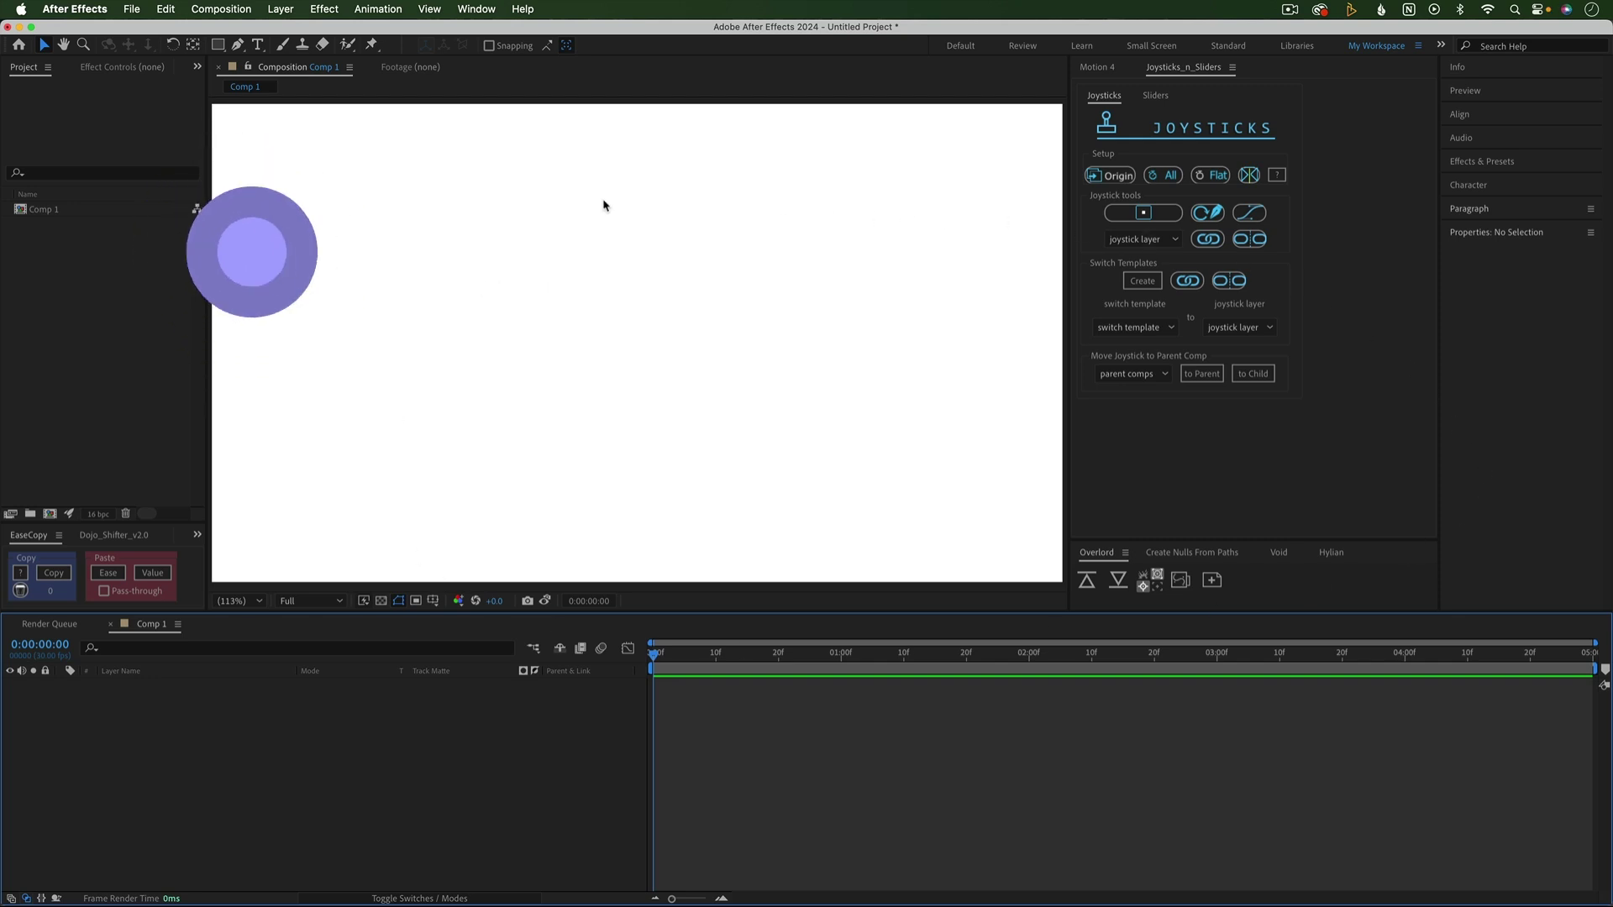
- Open Limber.jsxbin from the Window menu and dock it in the right panel group
left_click(487, 9)
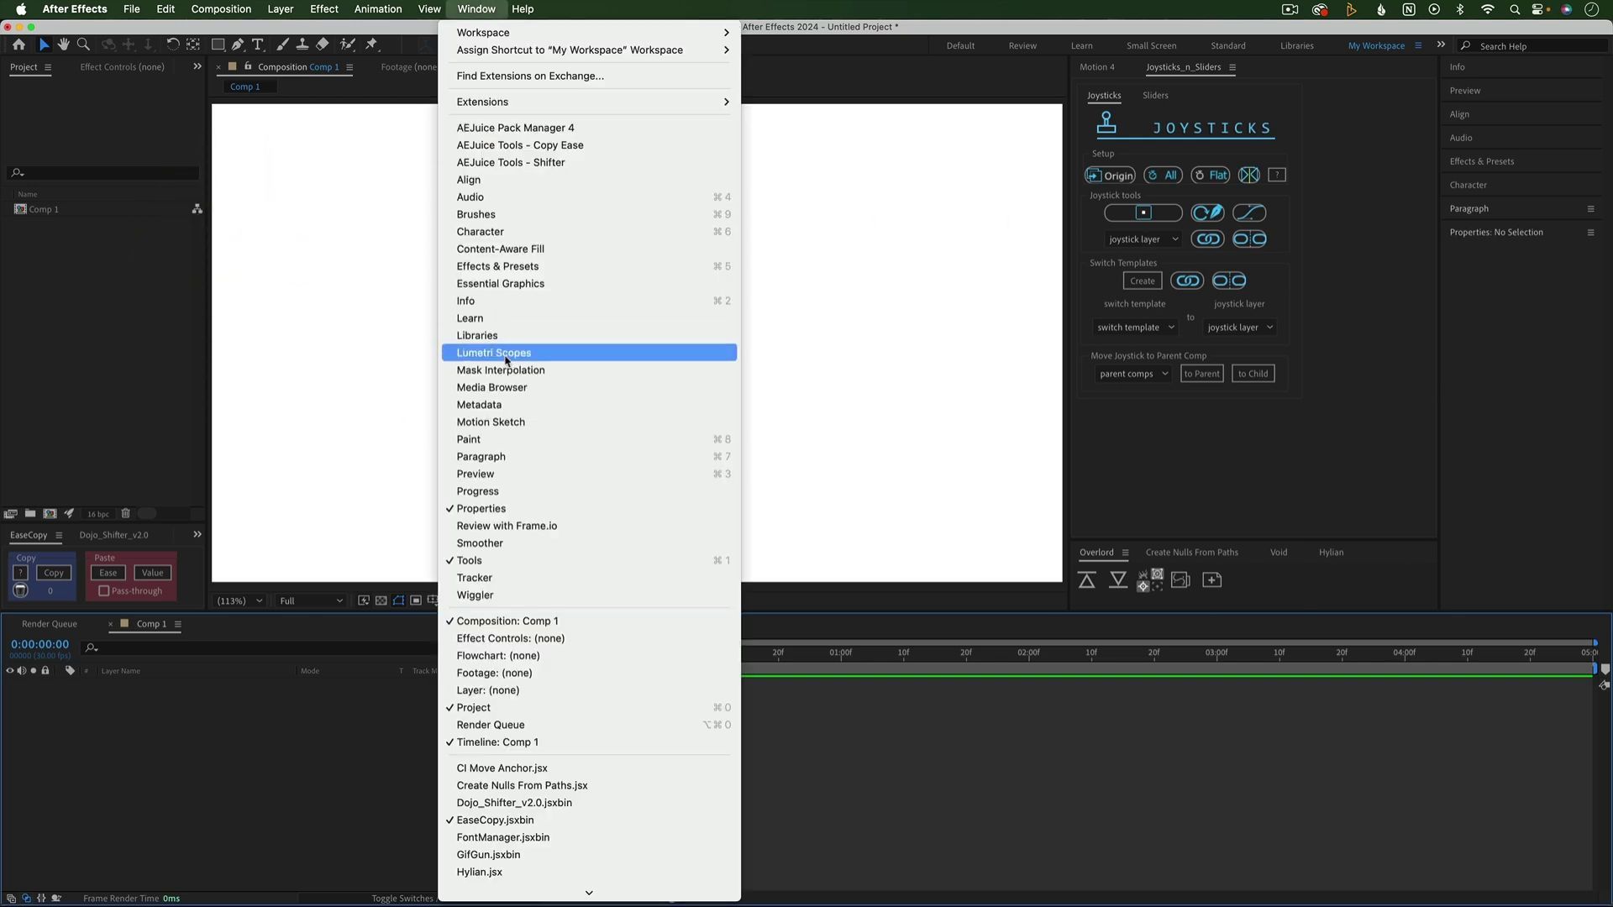
scroll(554, 598, "down", 2)
scroll(555, 598, "down", 5)
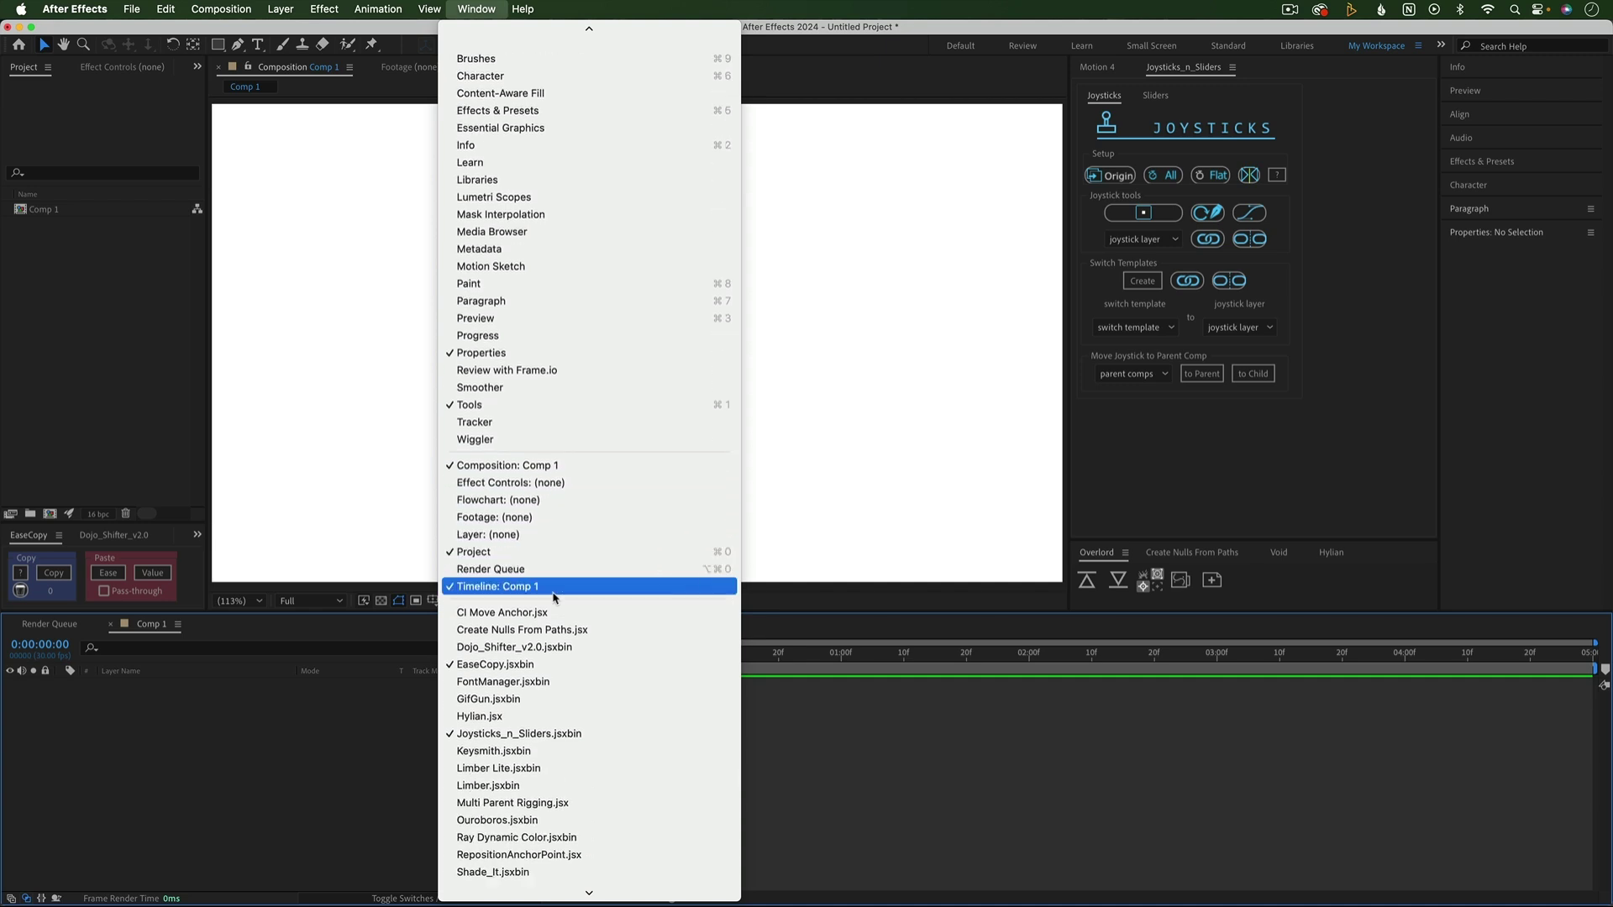
left_click(520, 769)
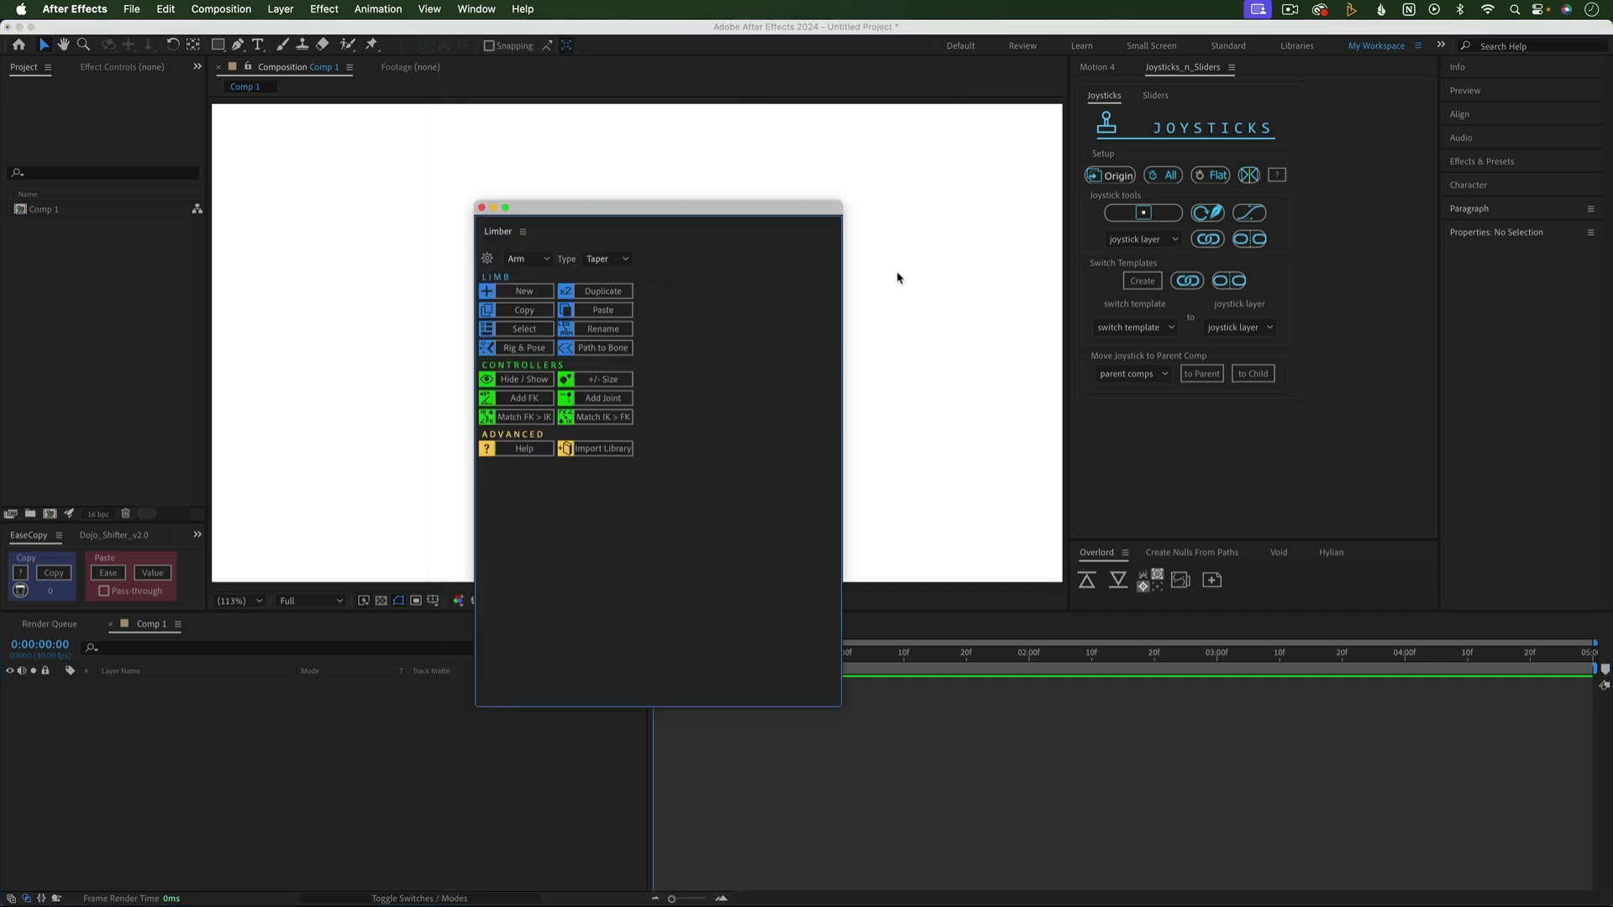
left_click_drag(504, 220, 1260, 72)
- Group the Properties panel beside Project, widen the composition viewer, and show the workspace choices
left_click_drag(1471, 232, 140, 67)
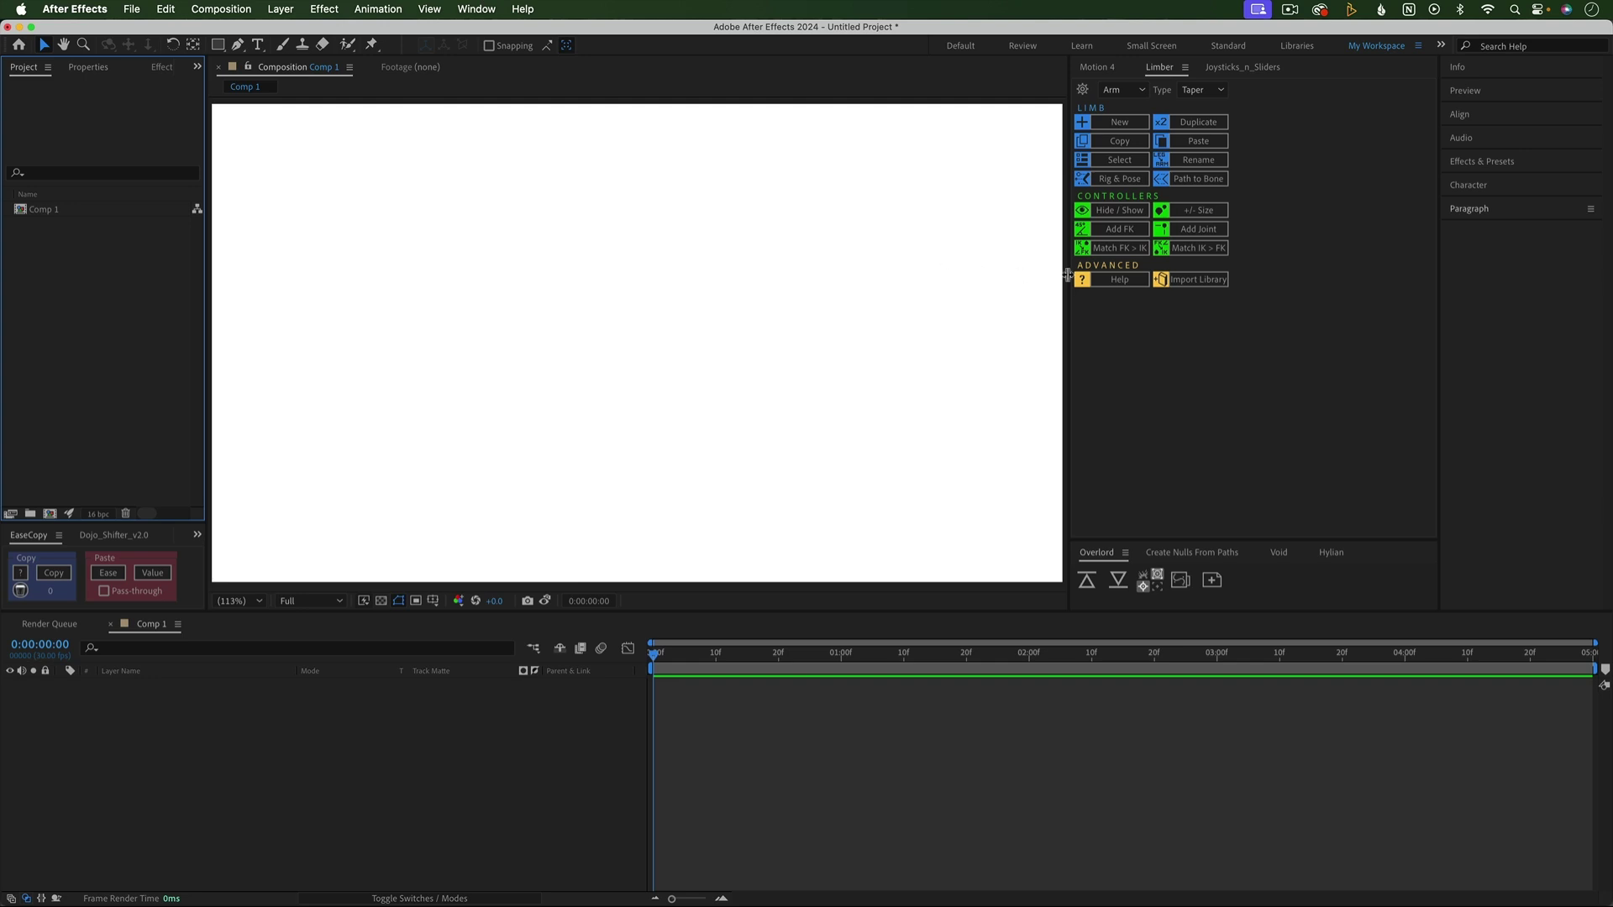
left_click_drag(1067, 276, 1092, 278)
left_click(476, 10)
mouse_move(478, 33)
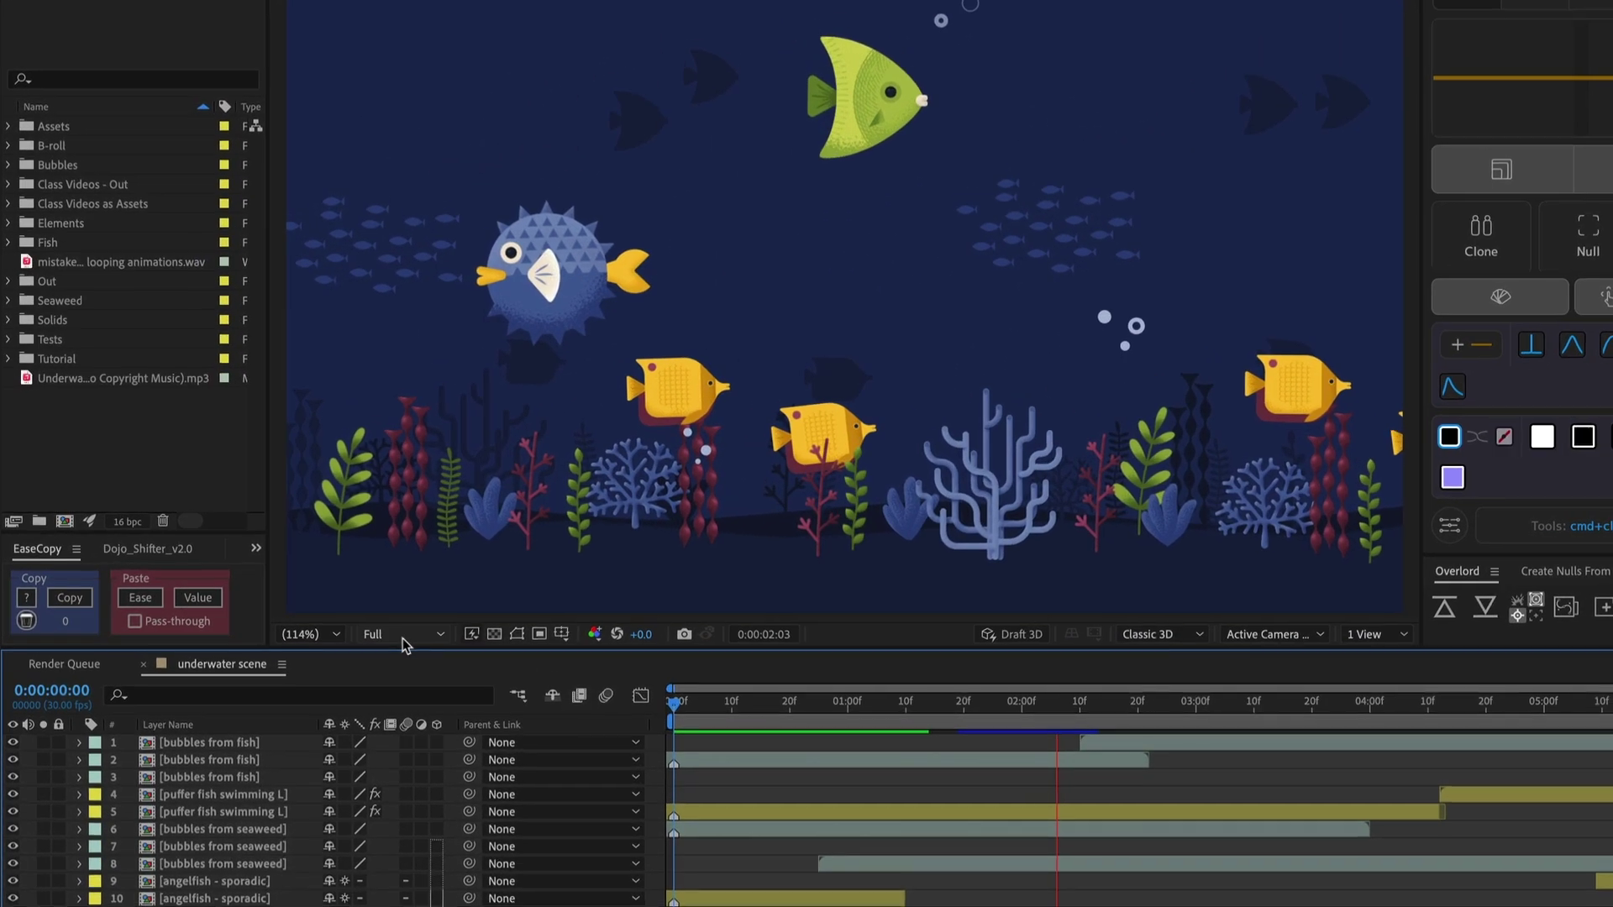
- Switch the viewer resolution from Full to Quarter and play the underwater scene
left_click(404, 636)
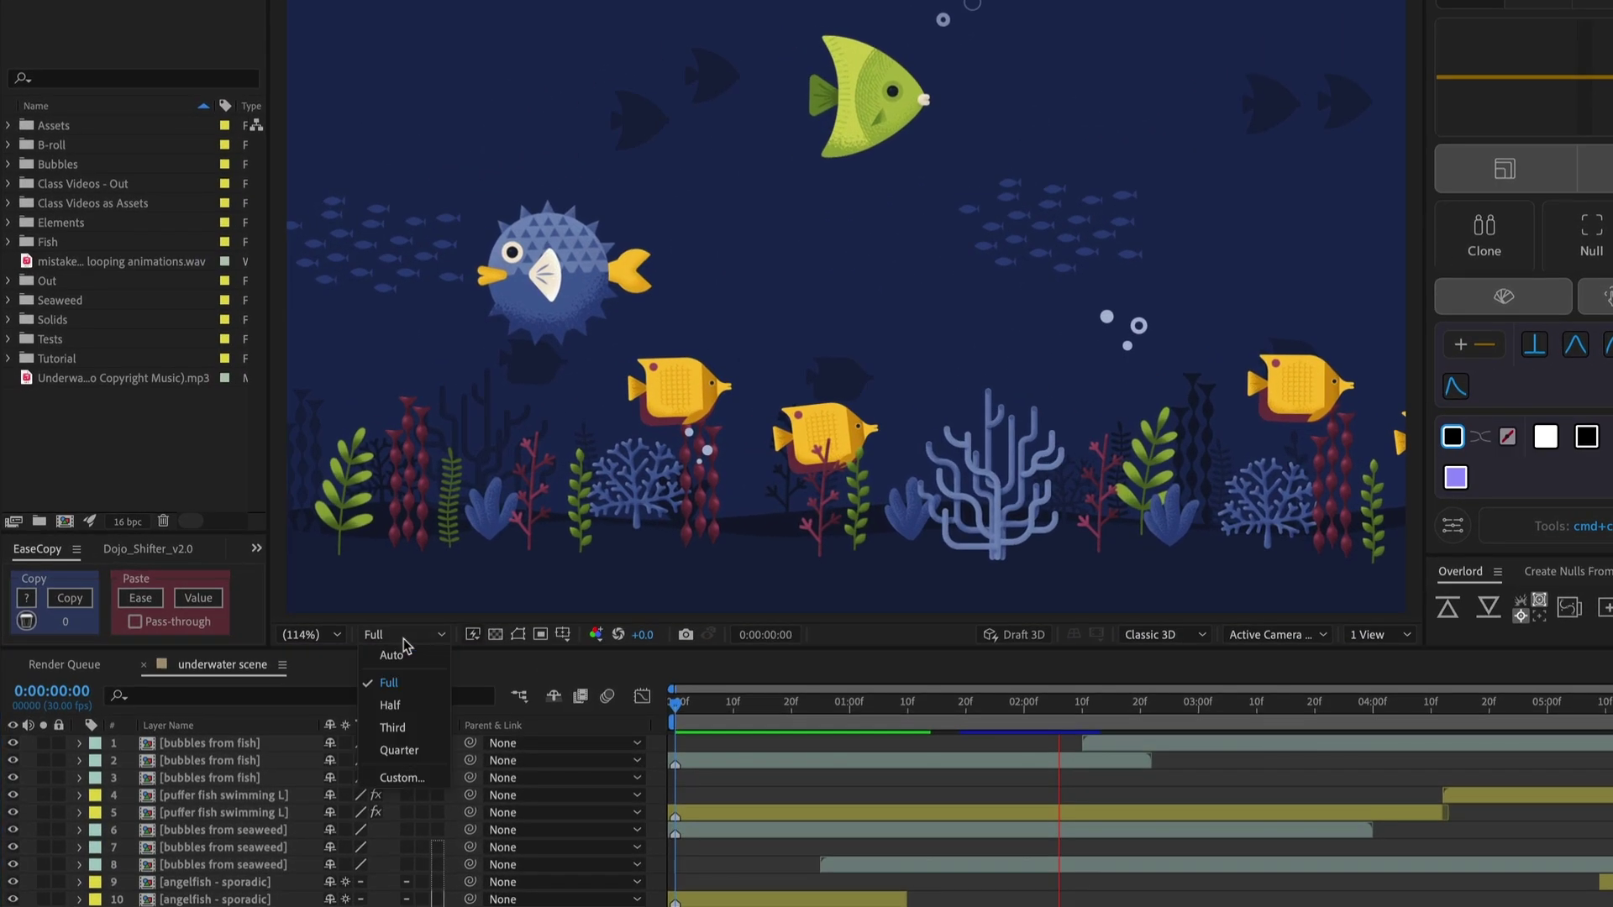
left_click(433, 753)
key("space")
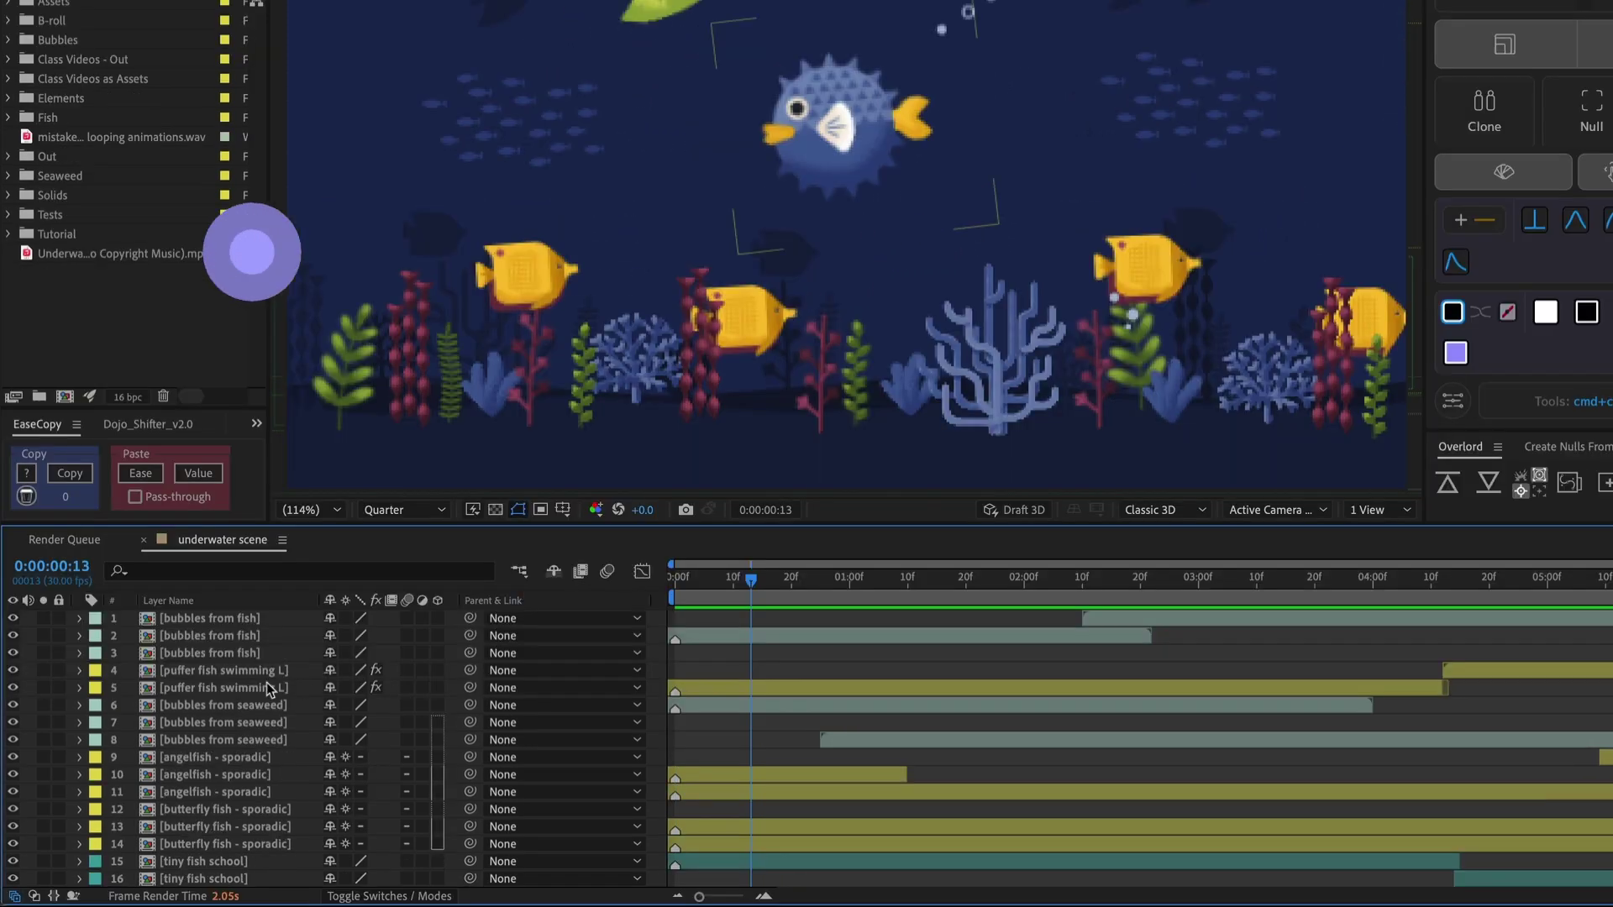
- Solo the puffer fish swimming L layer, then unsolo it to restore the scene
left_click(248, 687)
left_click(43, 687)
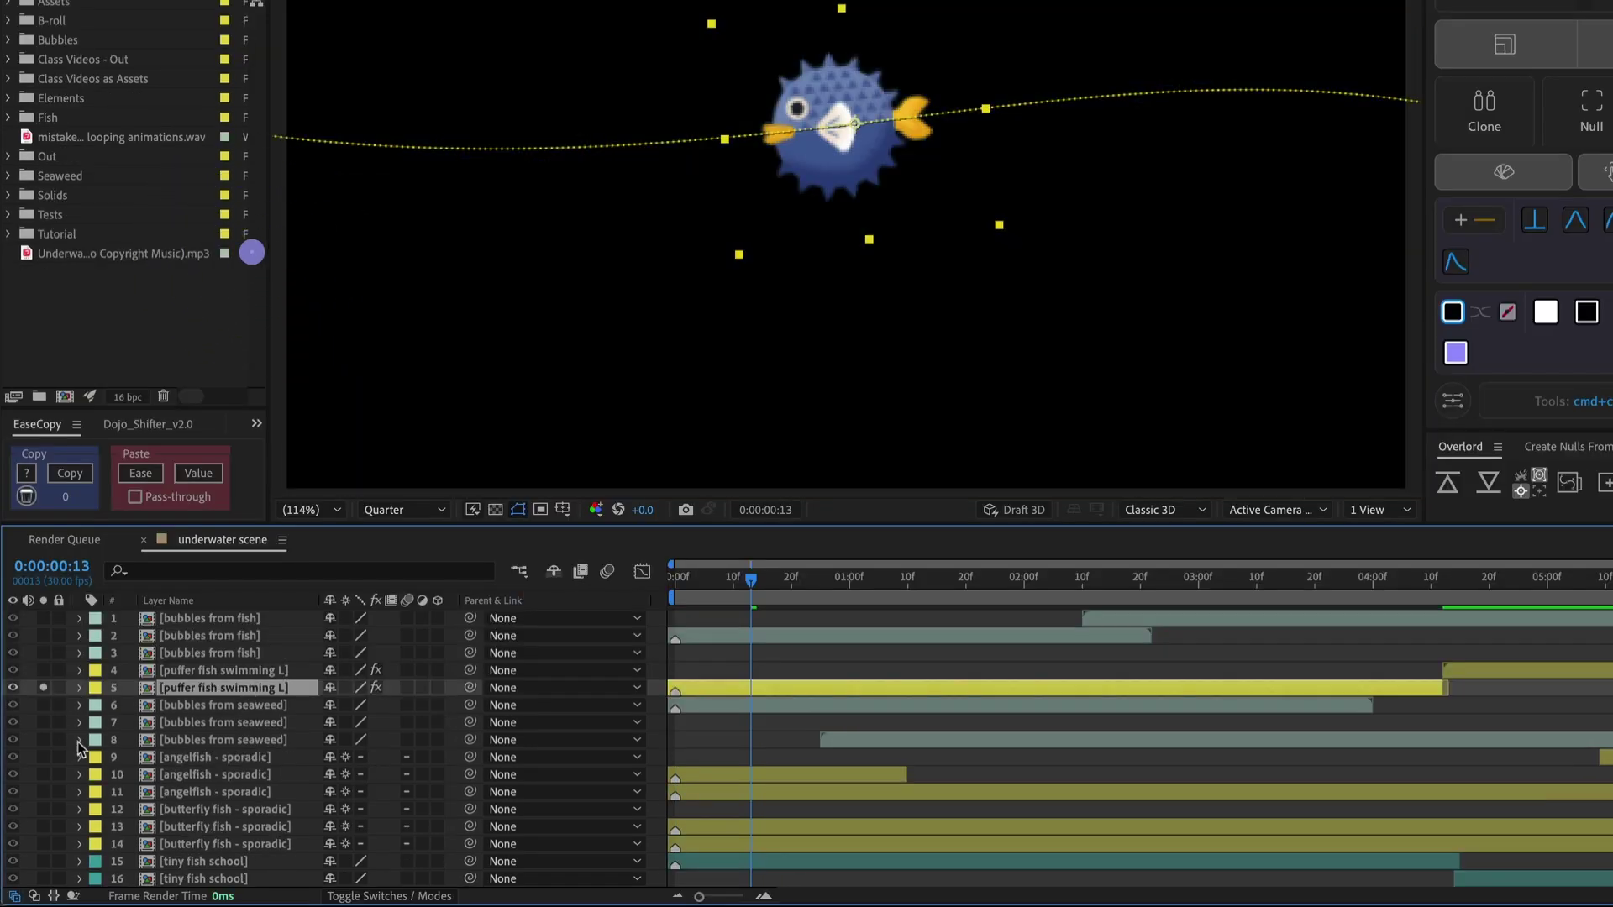
left_click(43, 687)
- Mark the angelfish, butterfly fish and tiny fish school layers shy, toggling Hide Shy Layers on and off
left_click(203, 759)
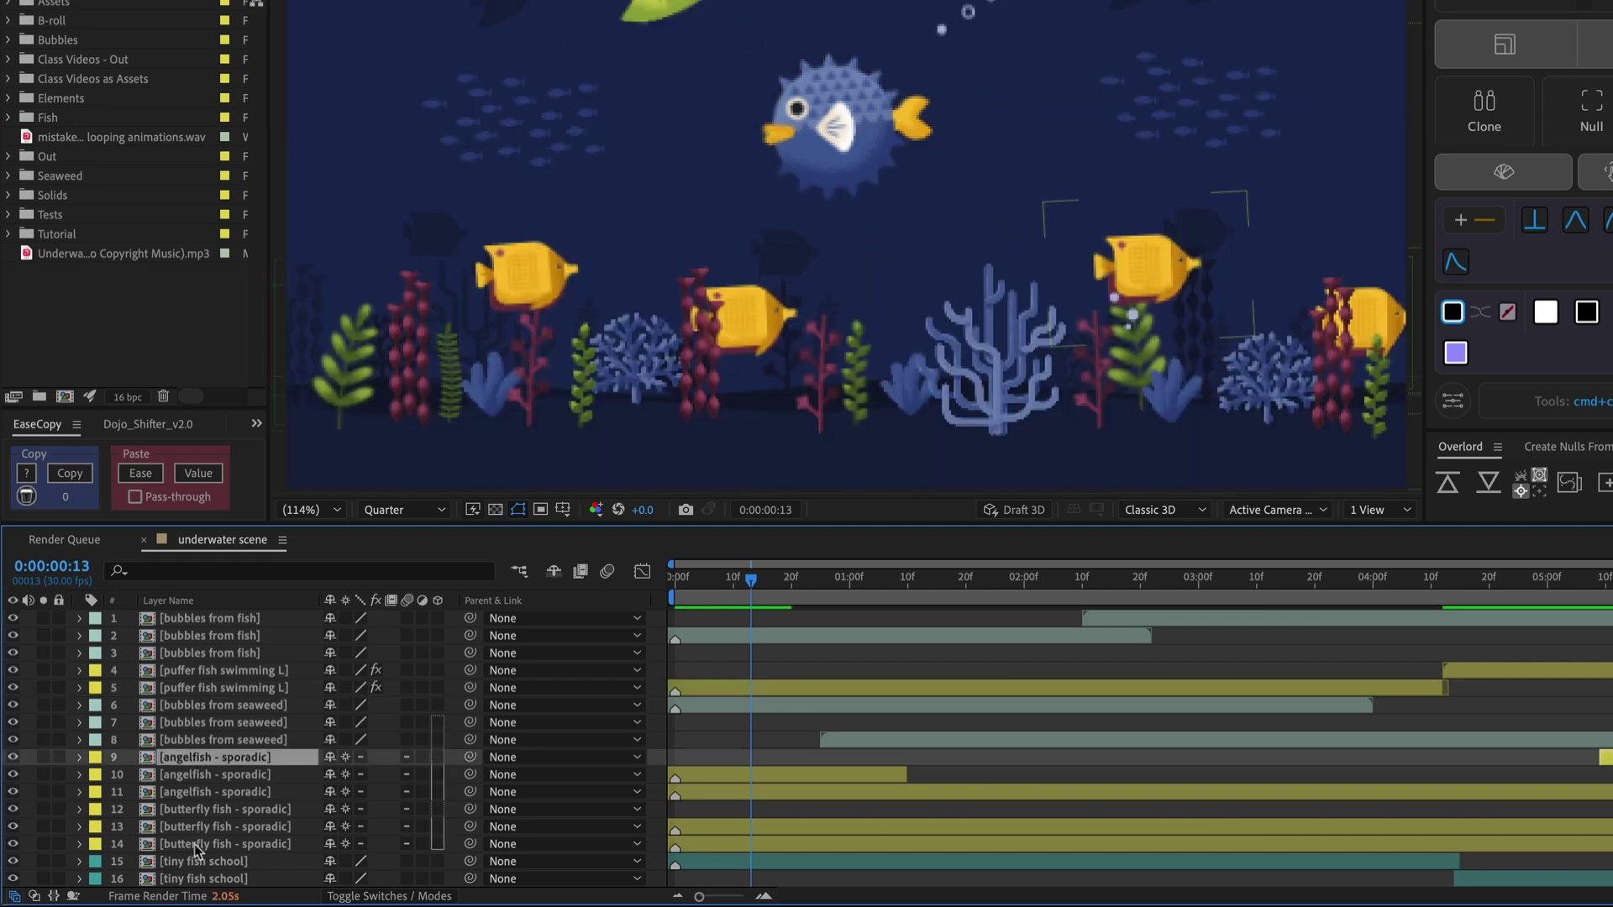
left_click(194, 844, "shift")
left_click(177, 865)
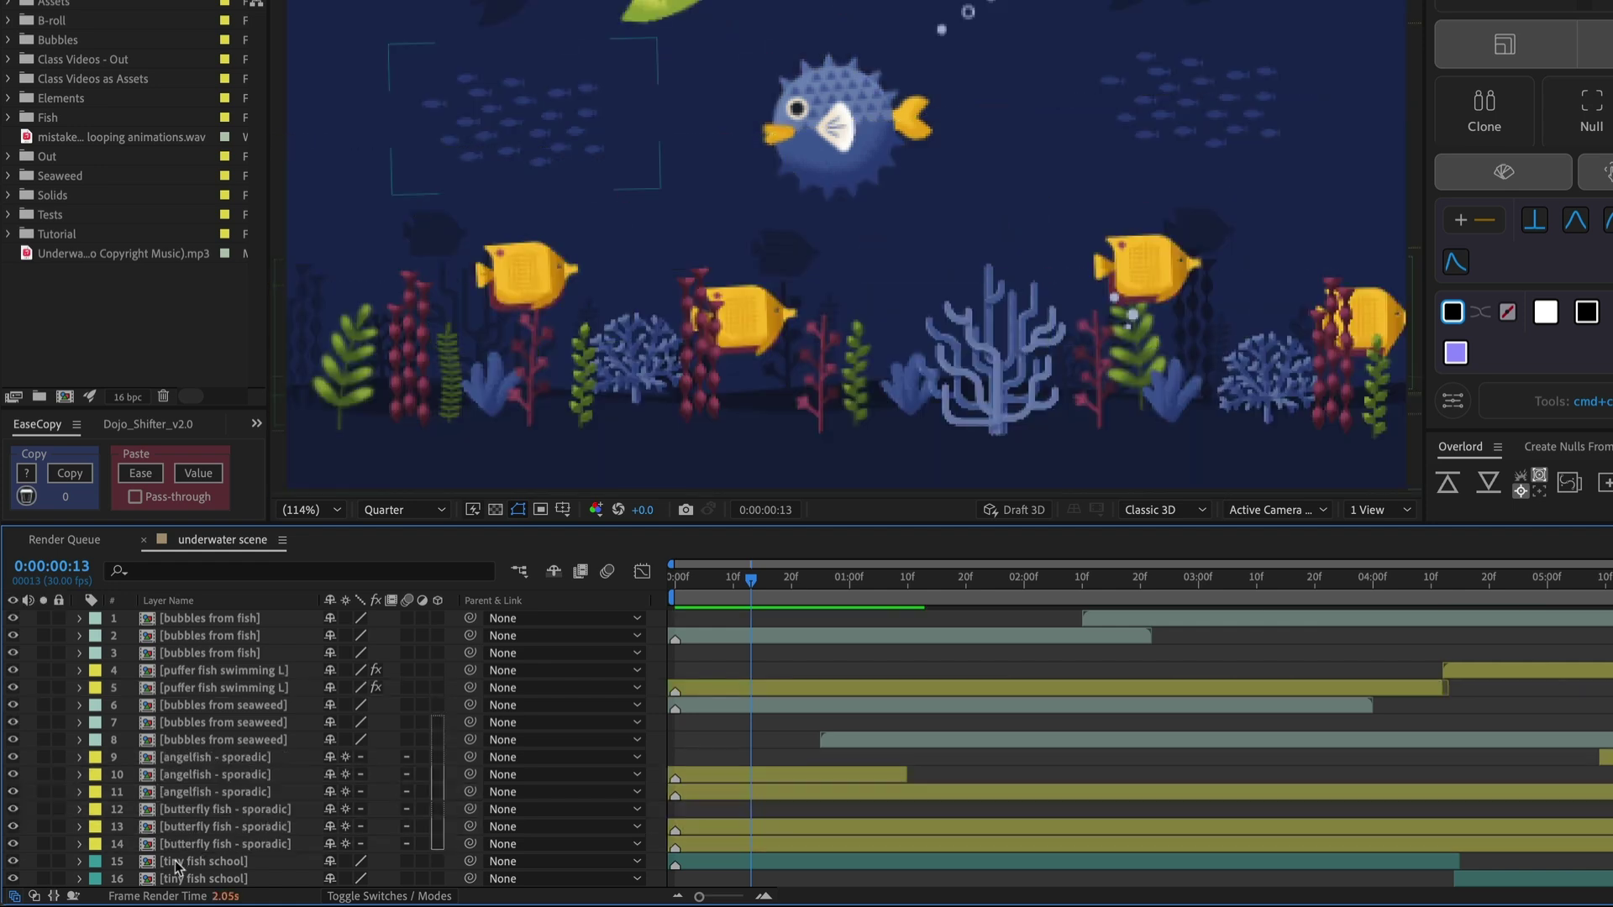
scroll(181, 865, "down", 5)
left_click(202, 815, "shift")
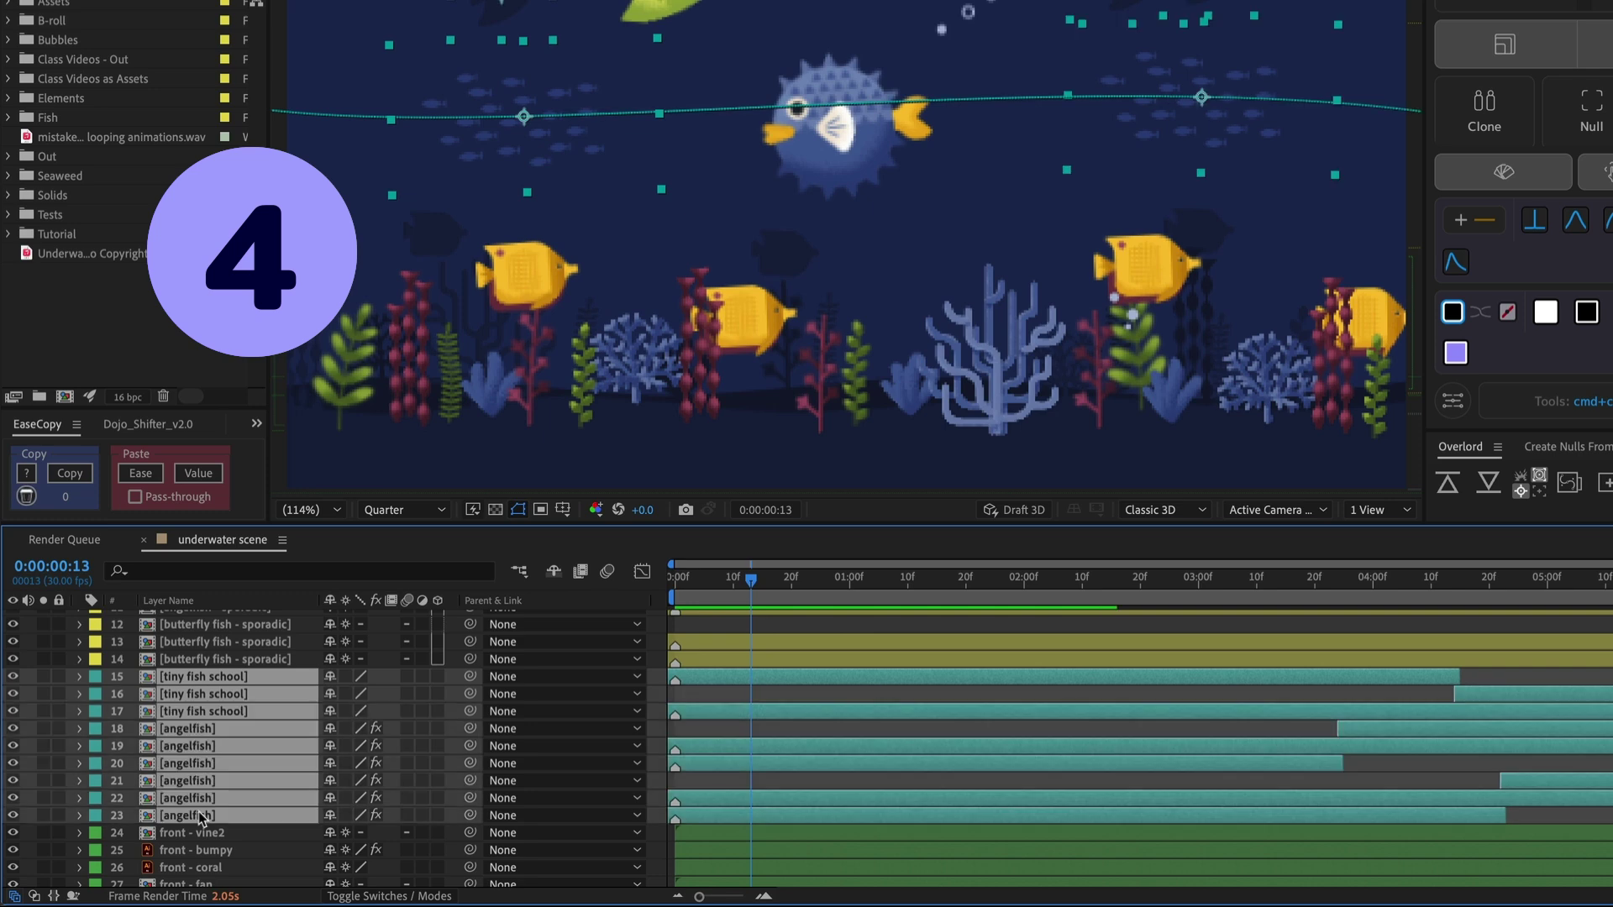
left_click(329, 815)
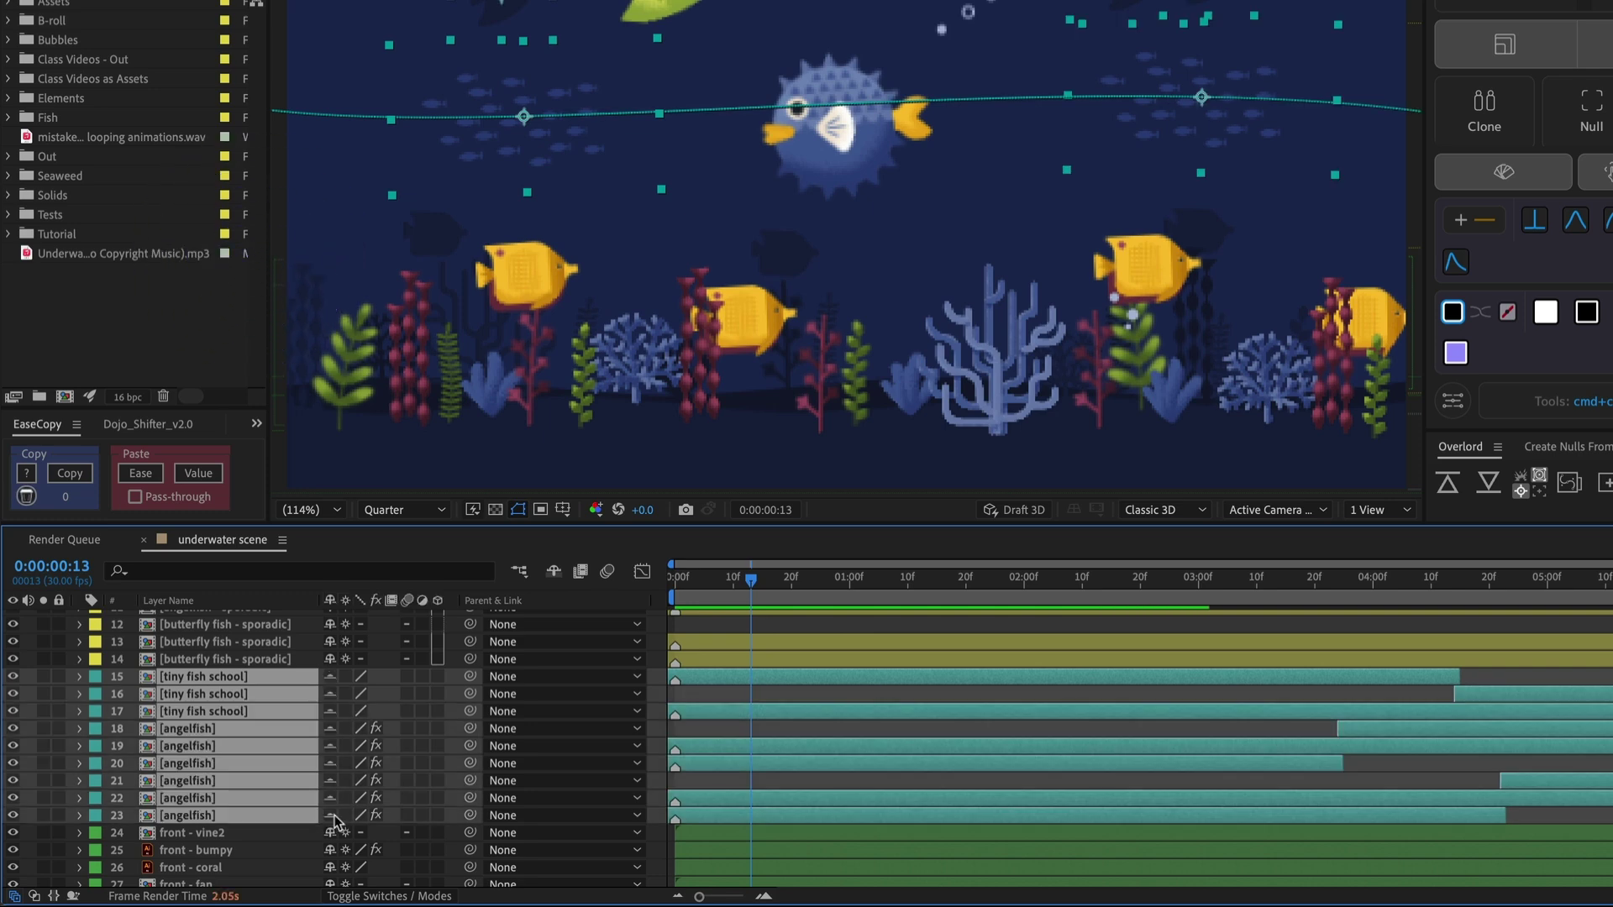
left_click(553, 573)
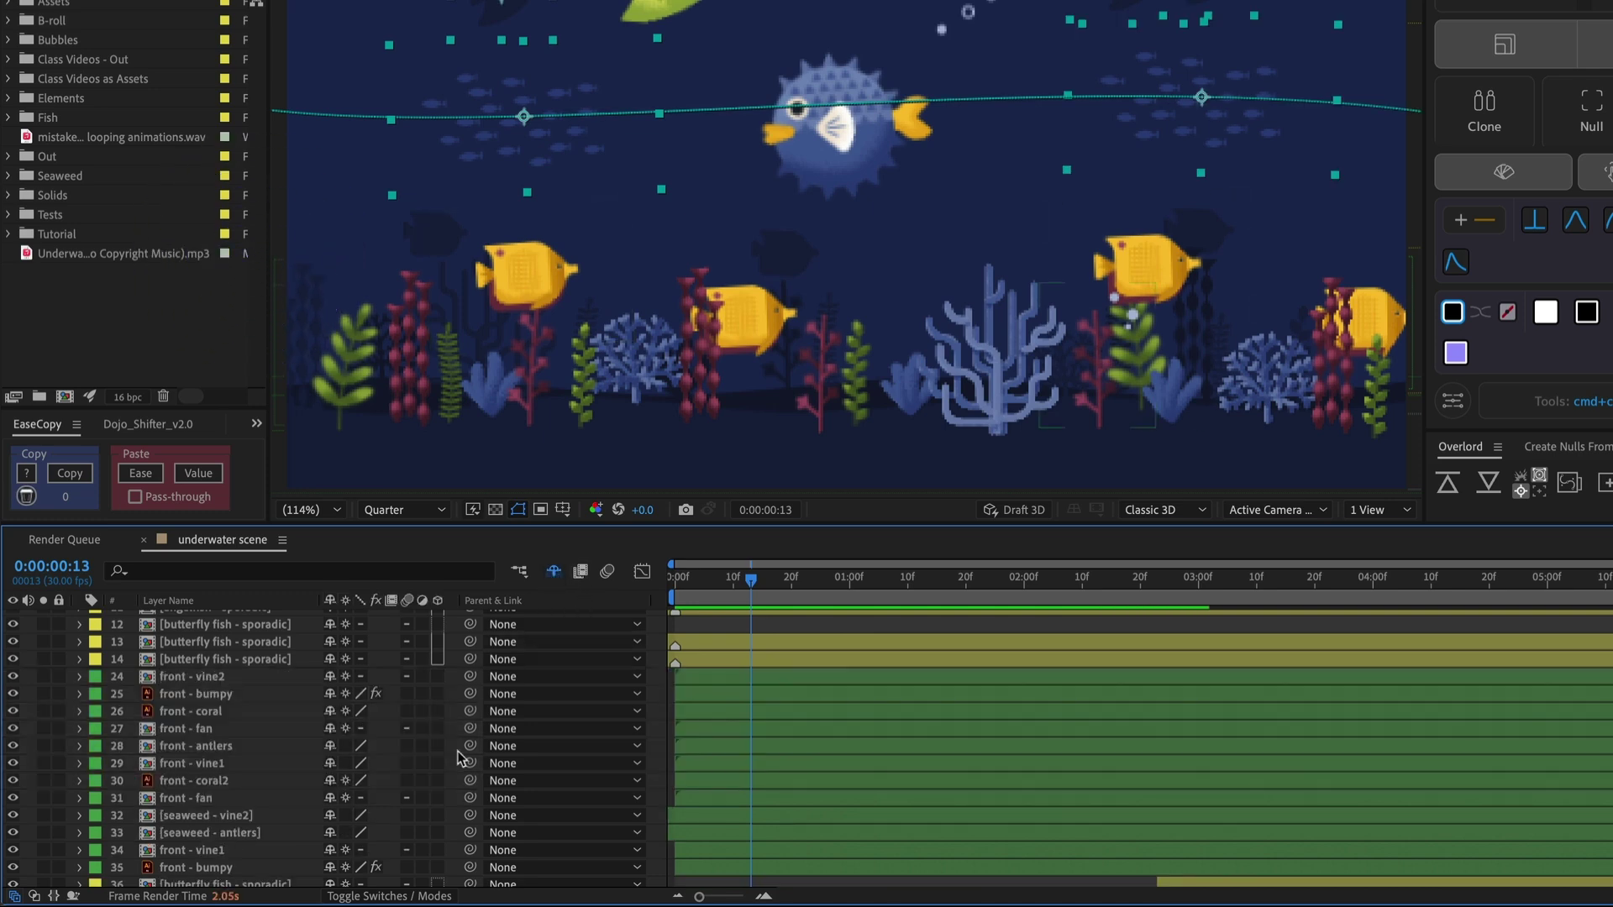
left_click(554, 573)
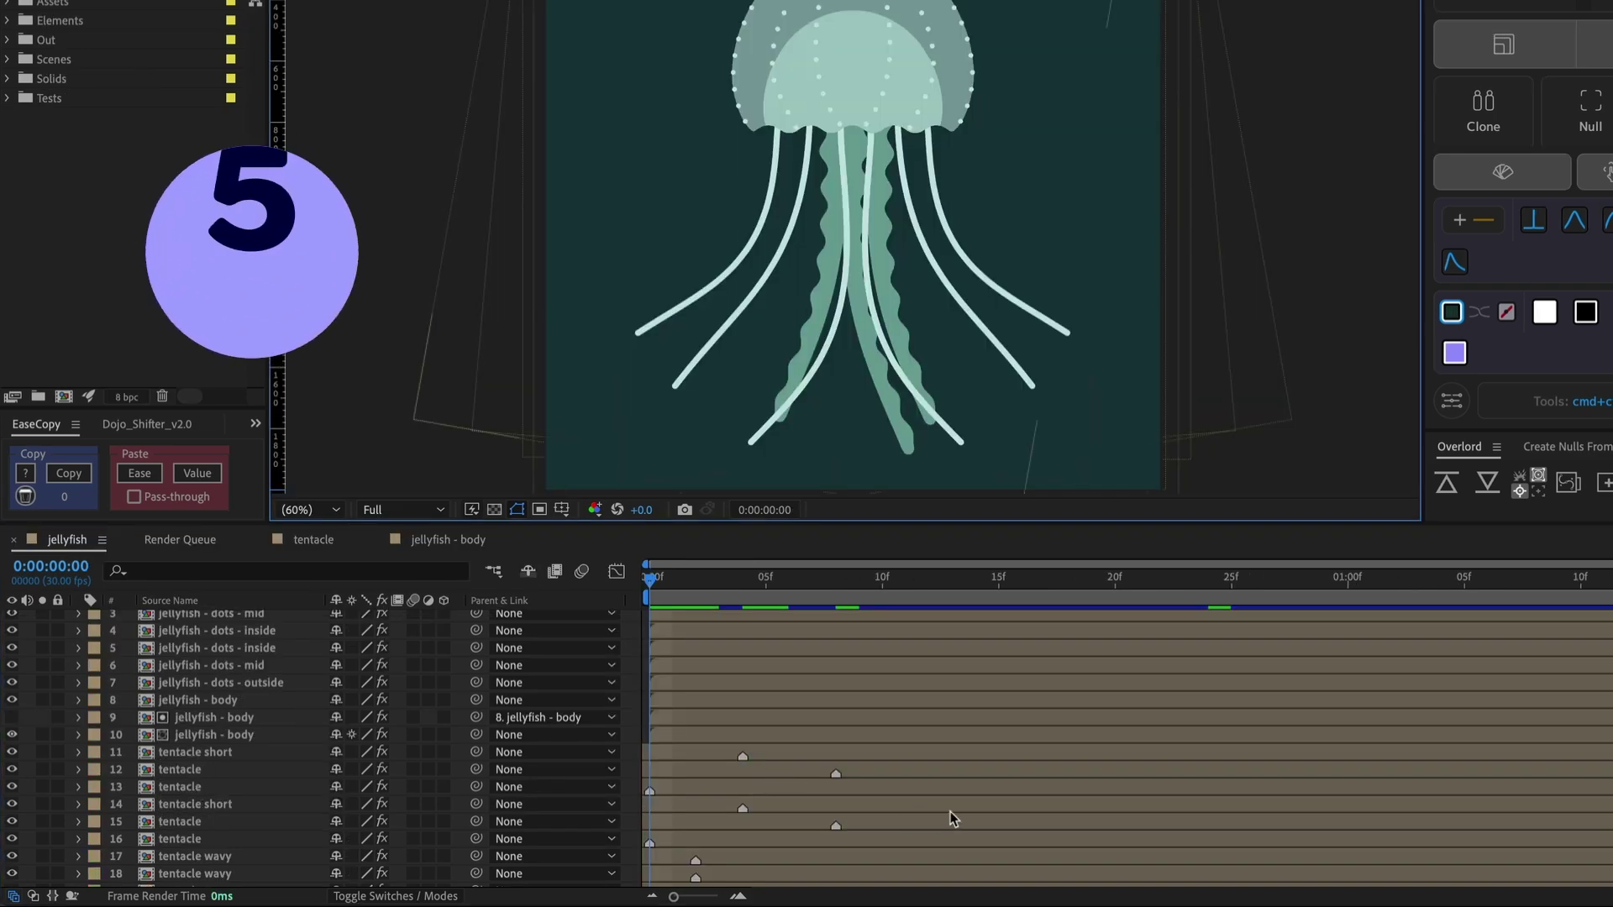
- Add a comp marker at 20f and give it a duration of 10 frames
left_click(1116, 582)
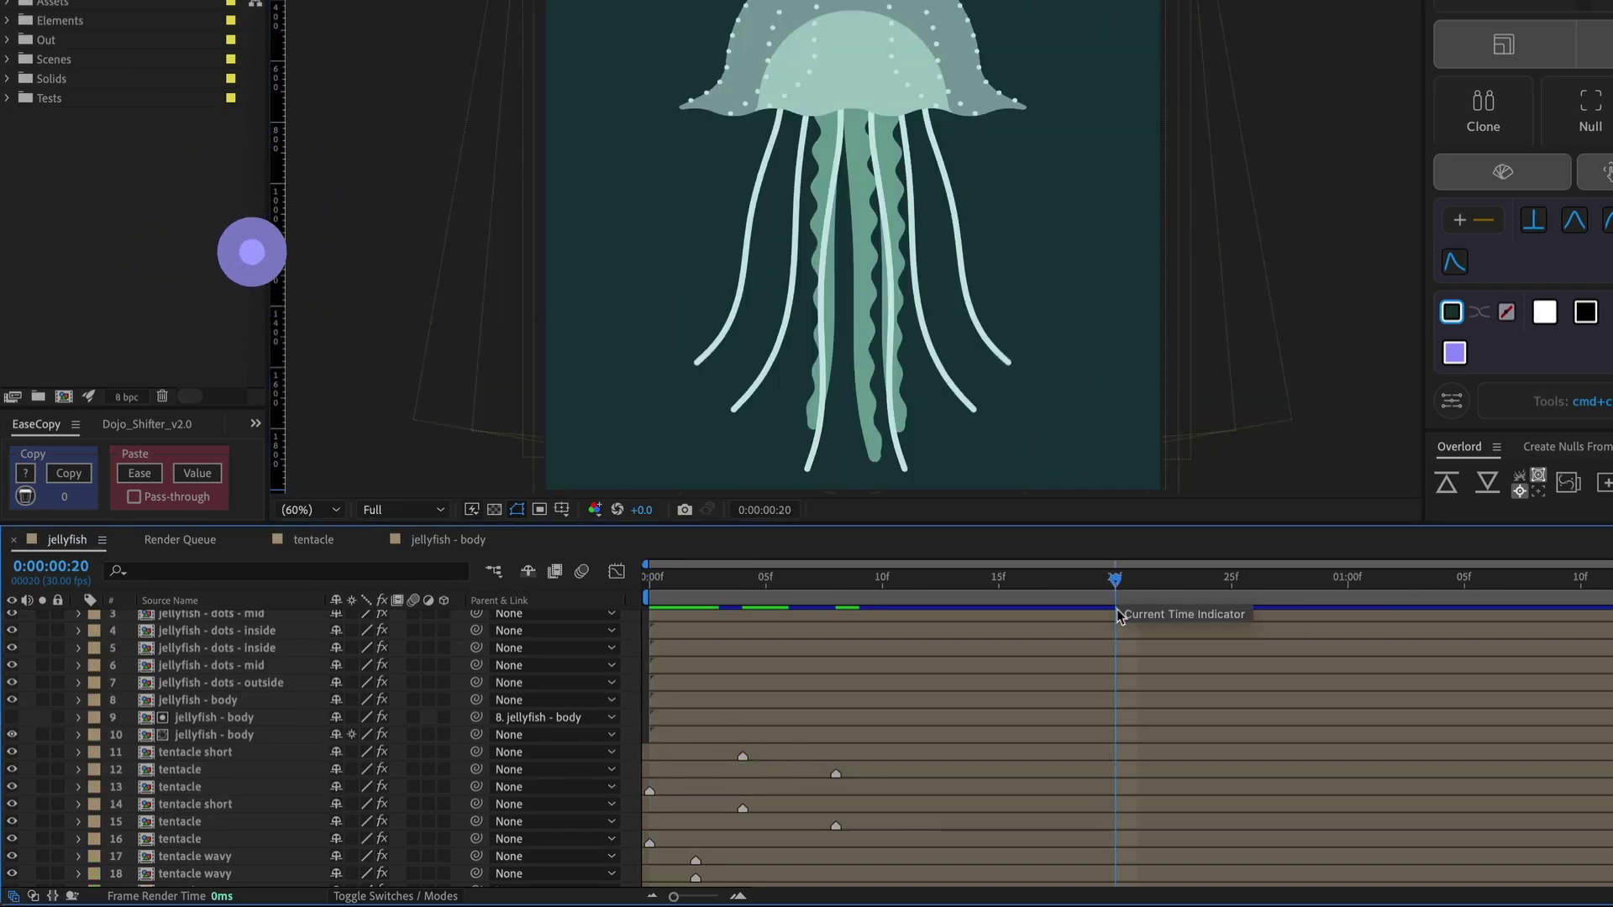
key("ctrl+8")
left_click(1126, 652)
left_click(1289, 463)
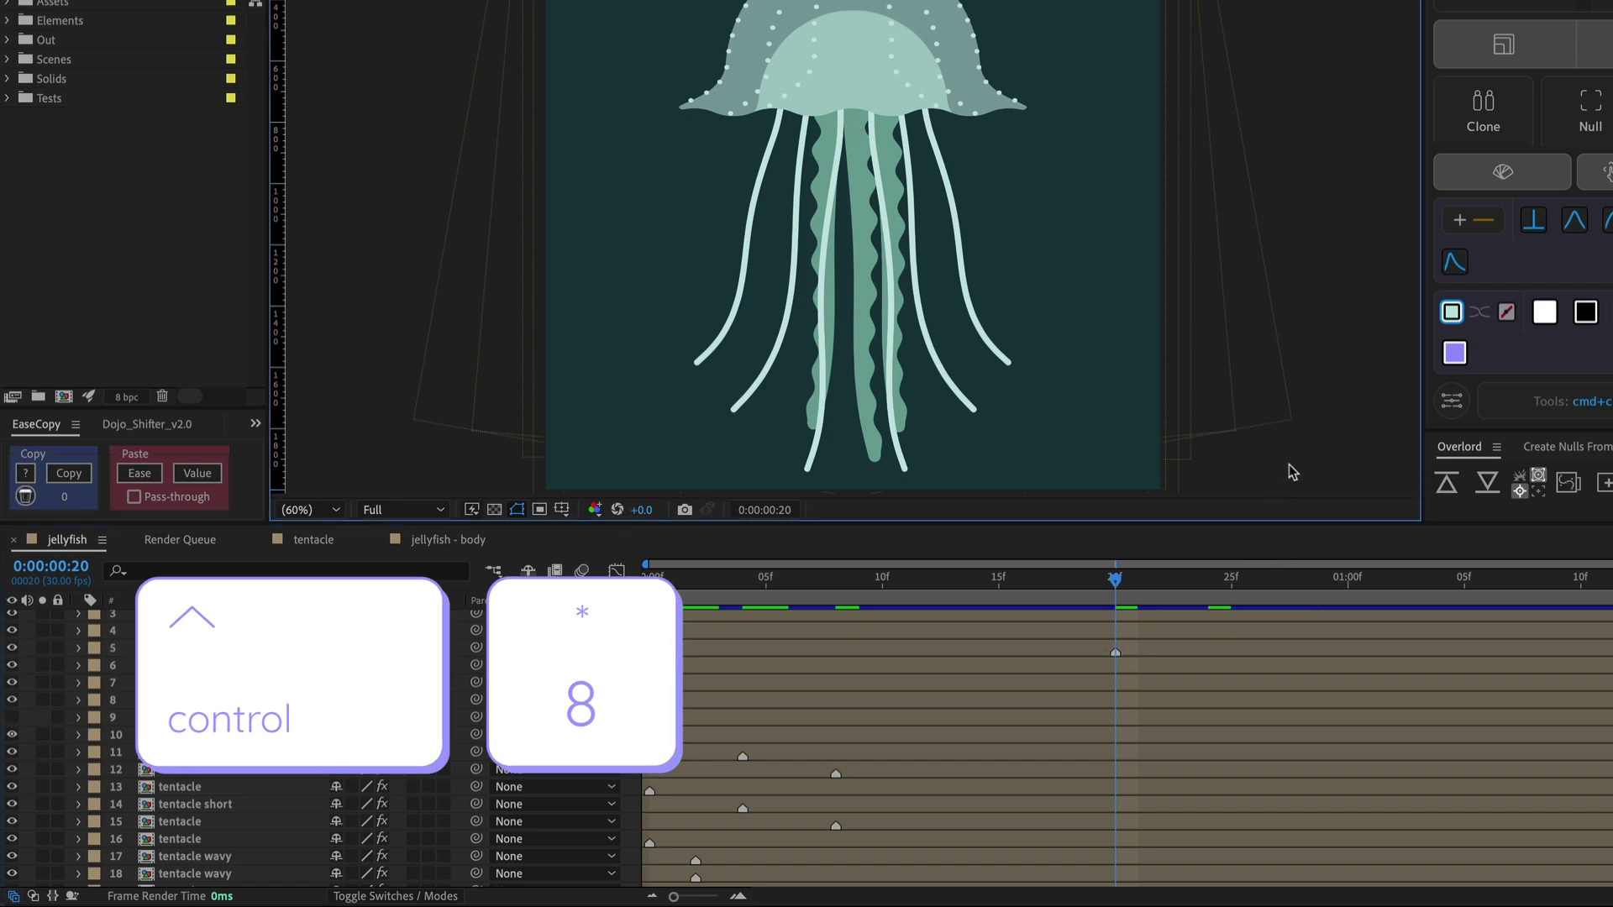
double_click(1115, 603)
left_click_drag(1060, 214, 1123, 228)
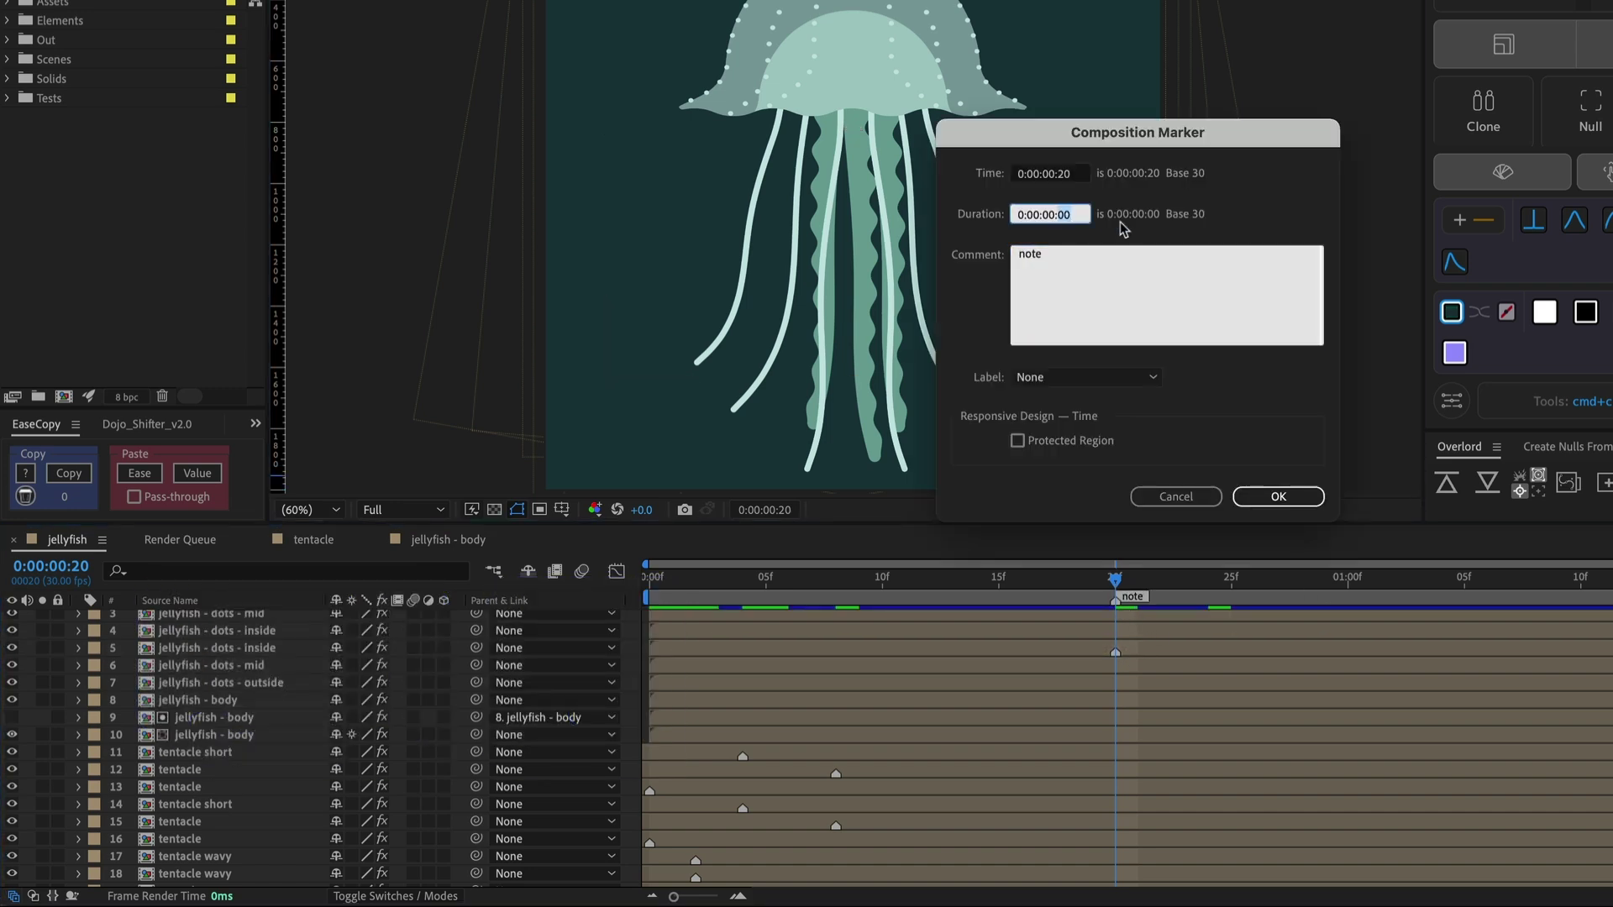
type("10")
left_click(1277, 496)
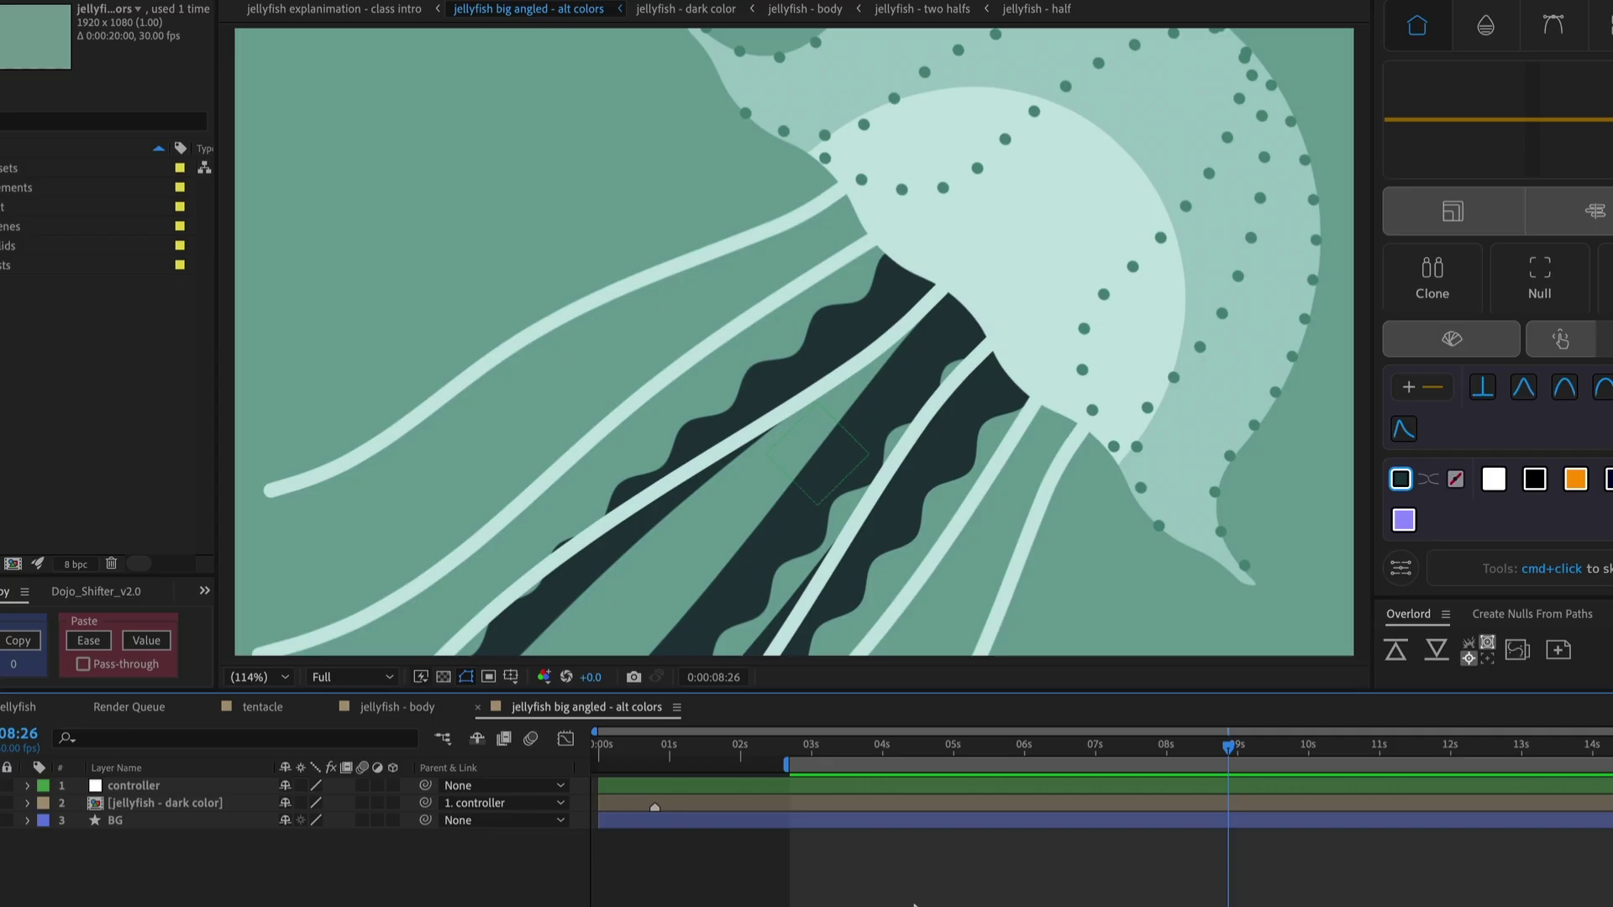
- Show title/action-safe margins and rulers, then drag a horizontal guide across the jellyfish comp
key("apostrophe")
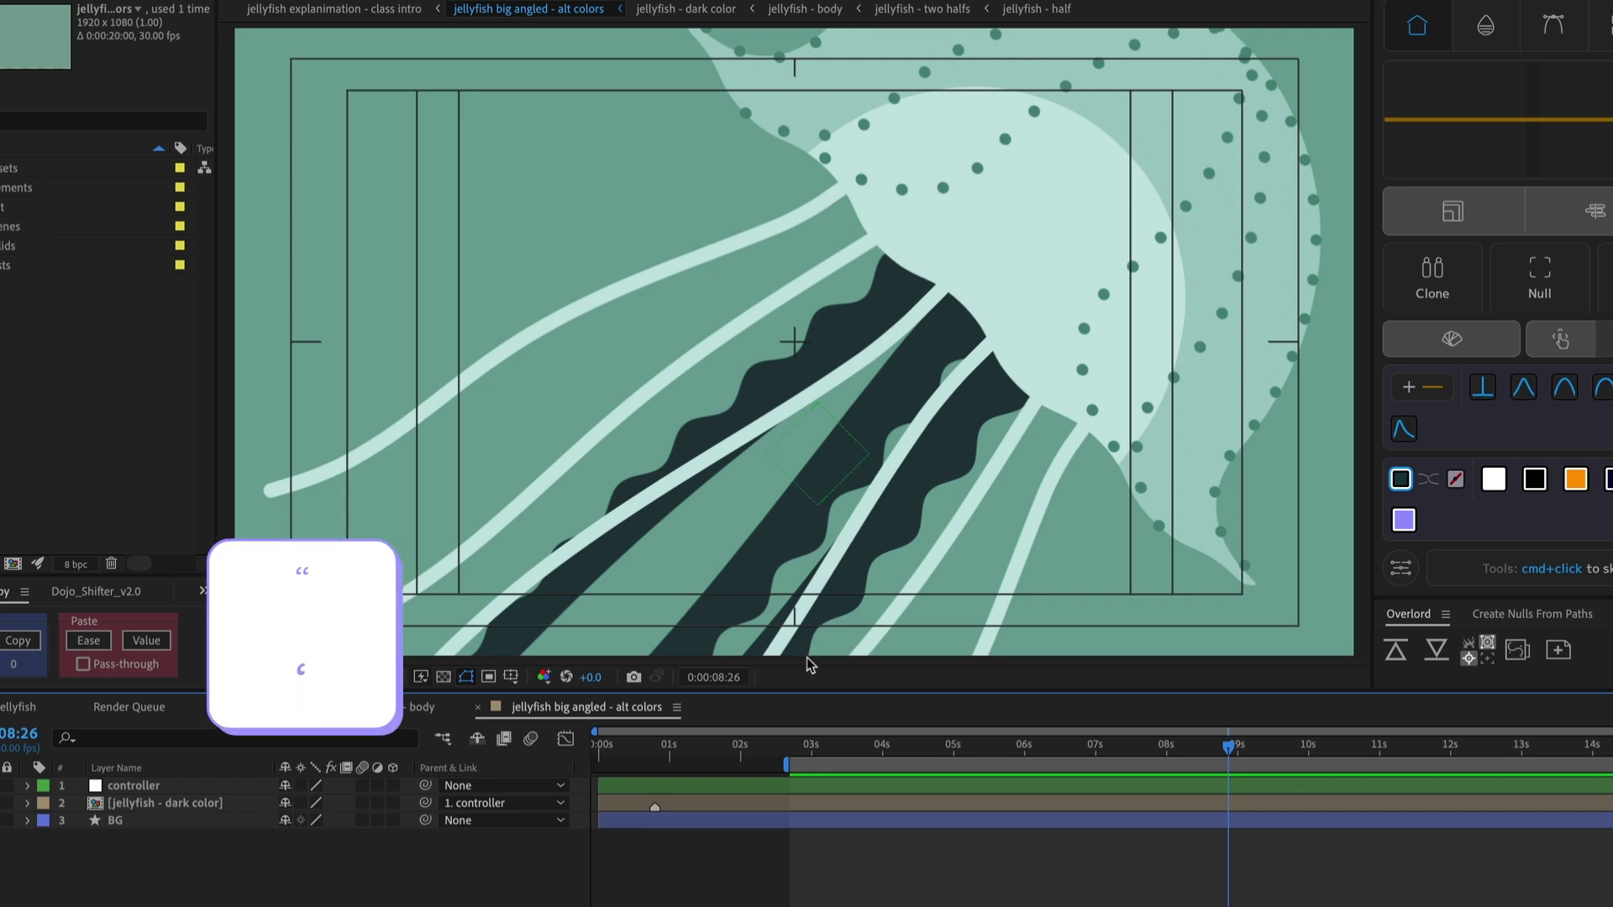
left_click(513, 676)
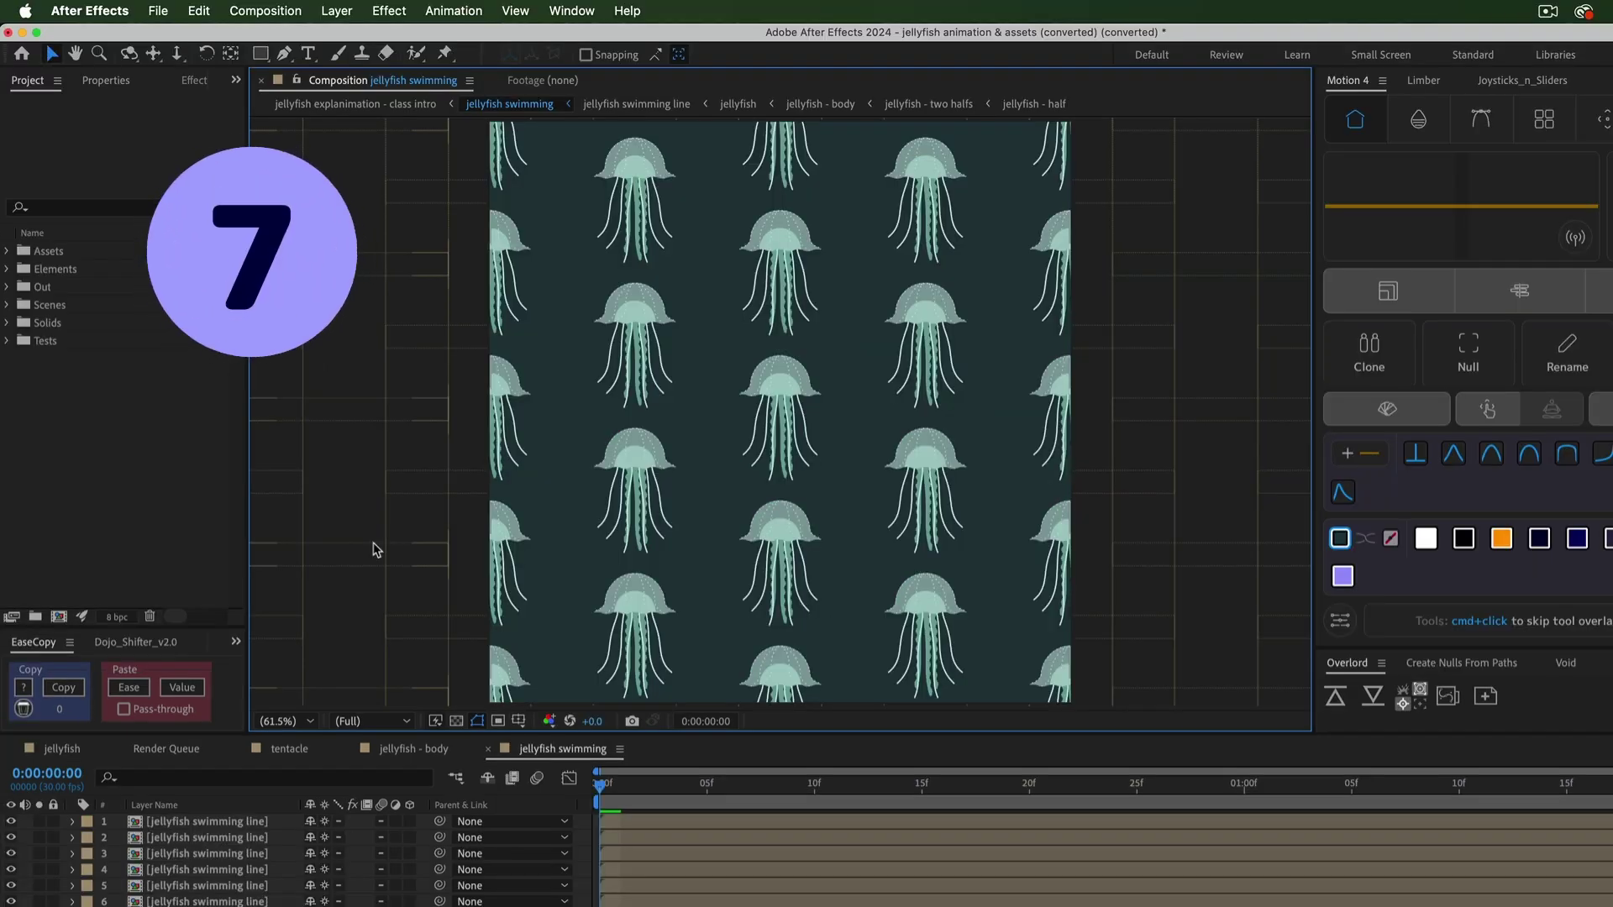
key("super+r")
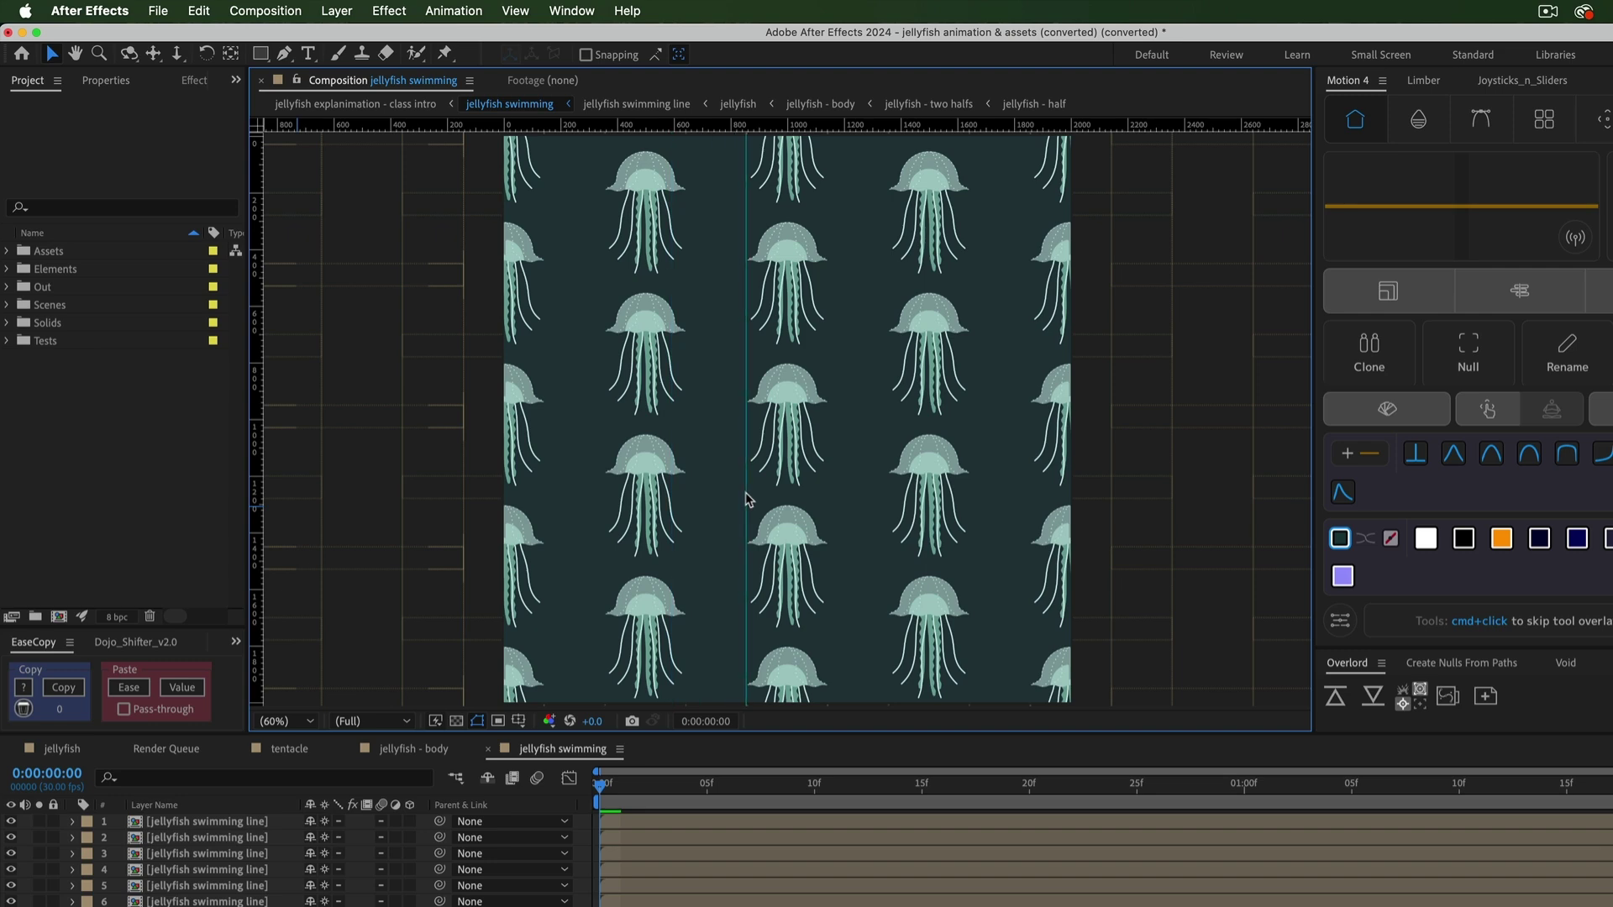
left_click_drag(815, 124, 857, 126)
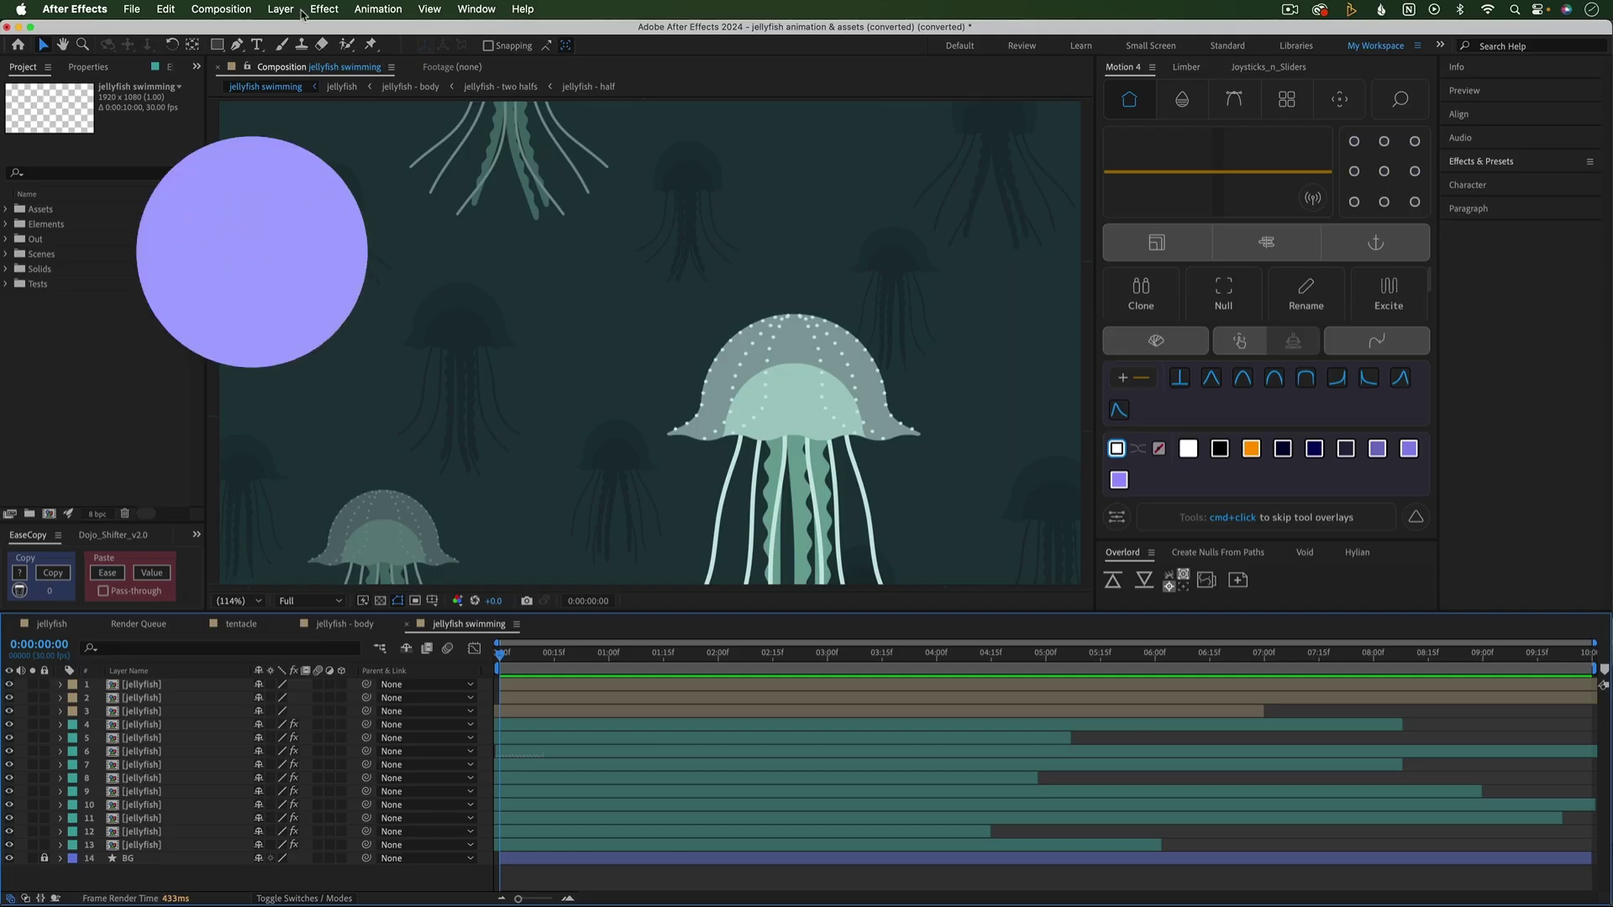
- Create a new adjustment layer and apply Fast Box Blur to it
left_click(280, 8)
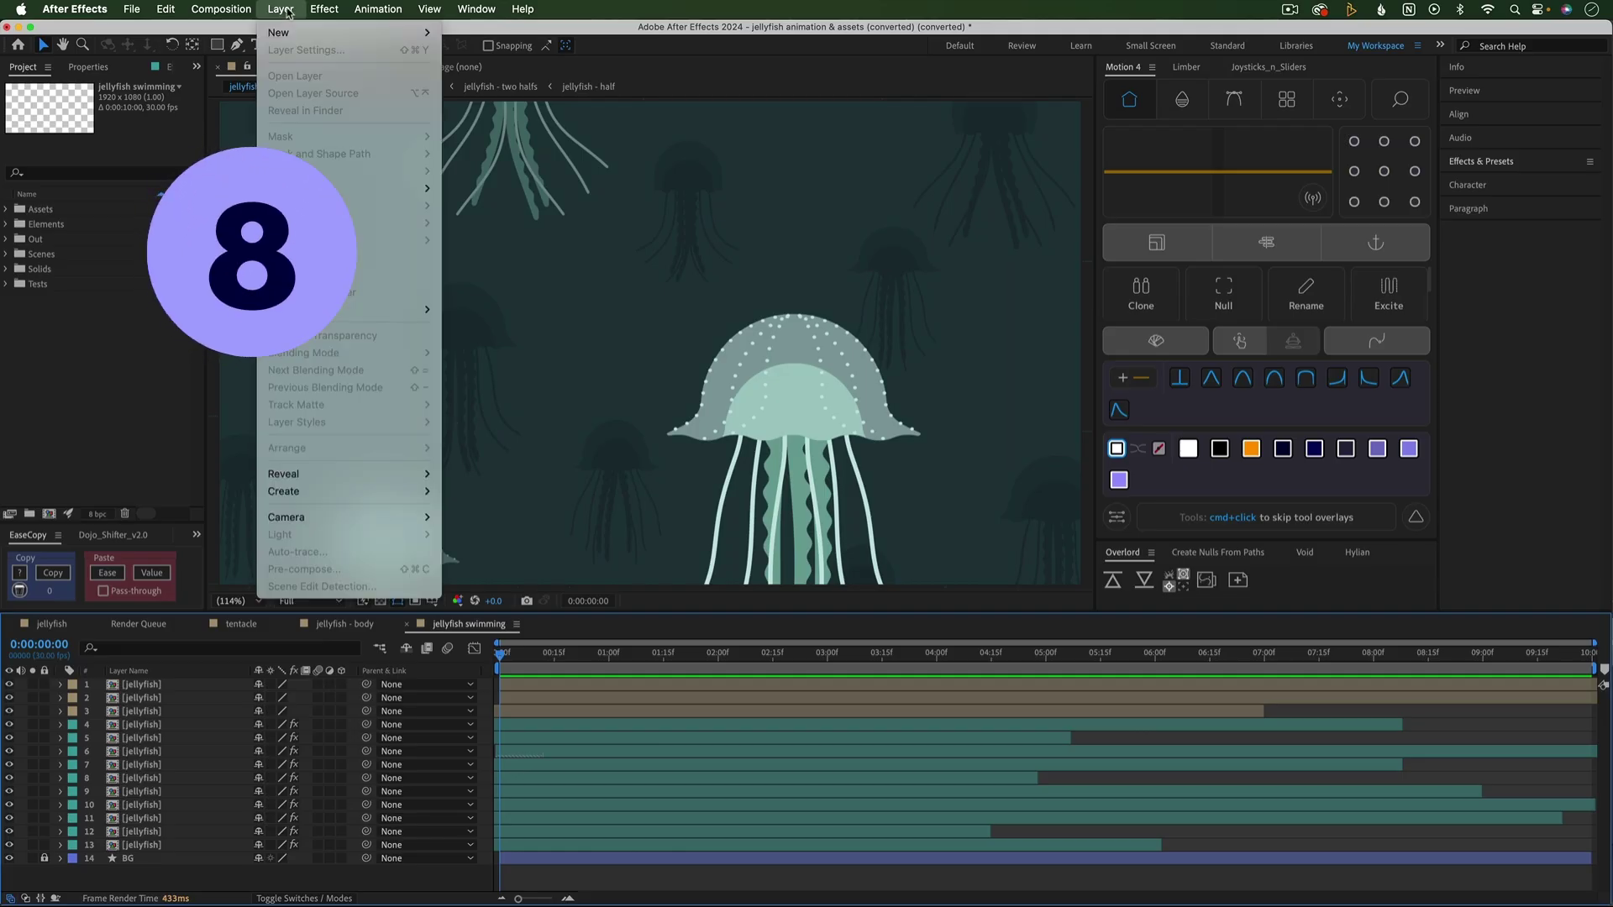
mouse_move(278, 32)
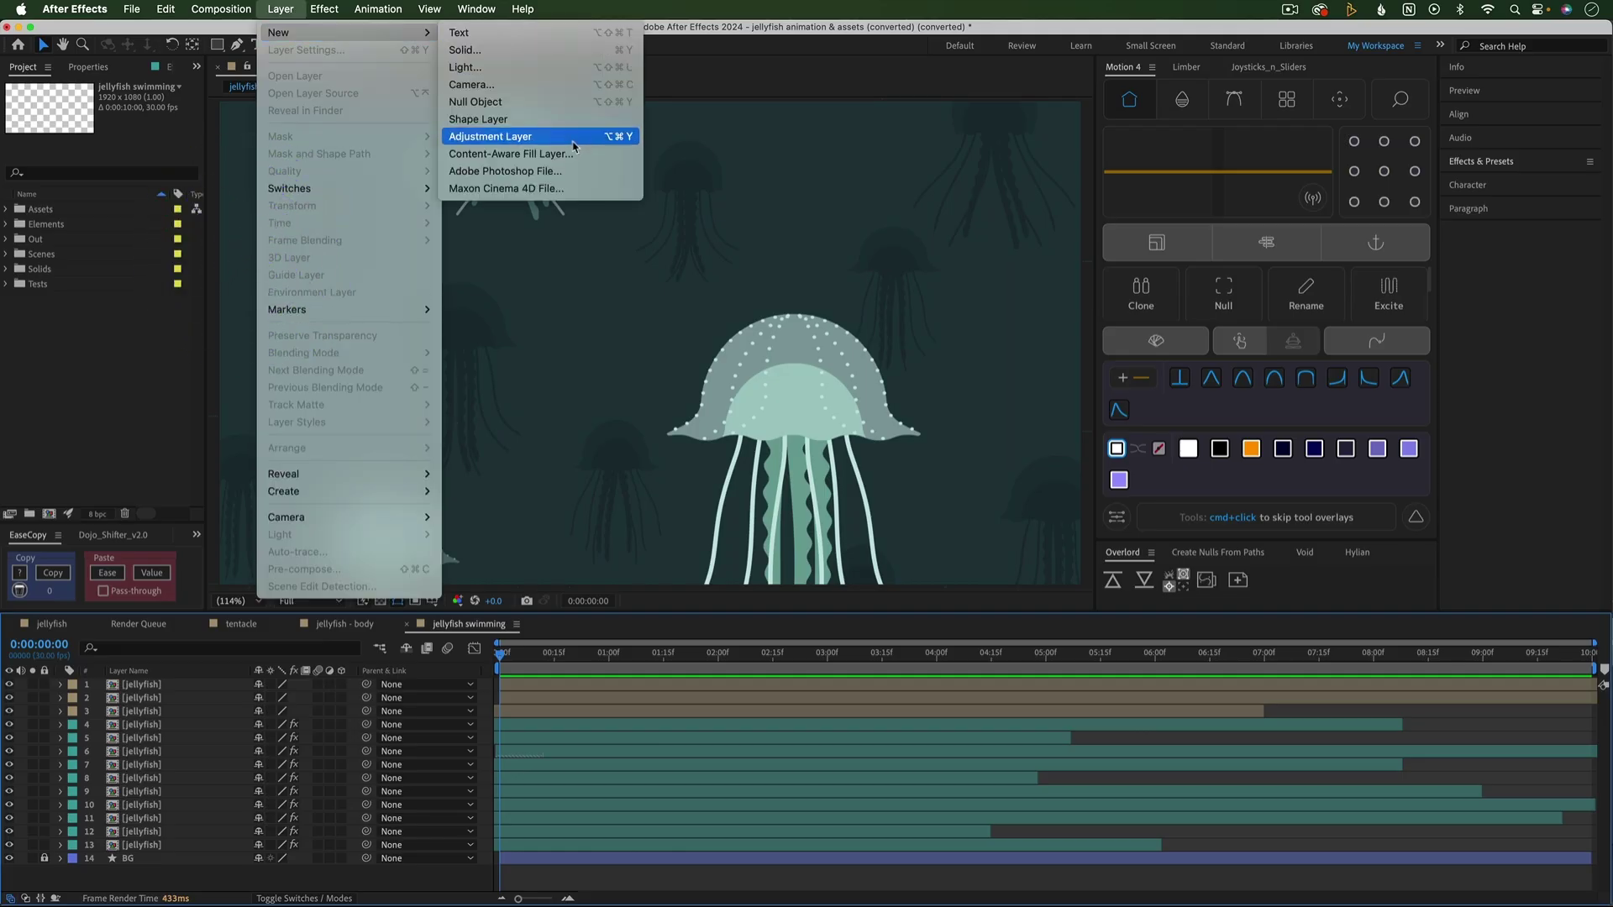
left_click(542, 136)
left_click(1480, 161)
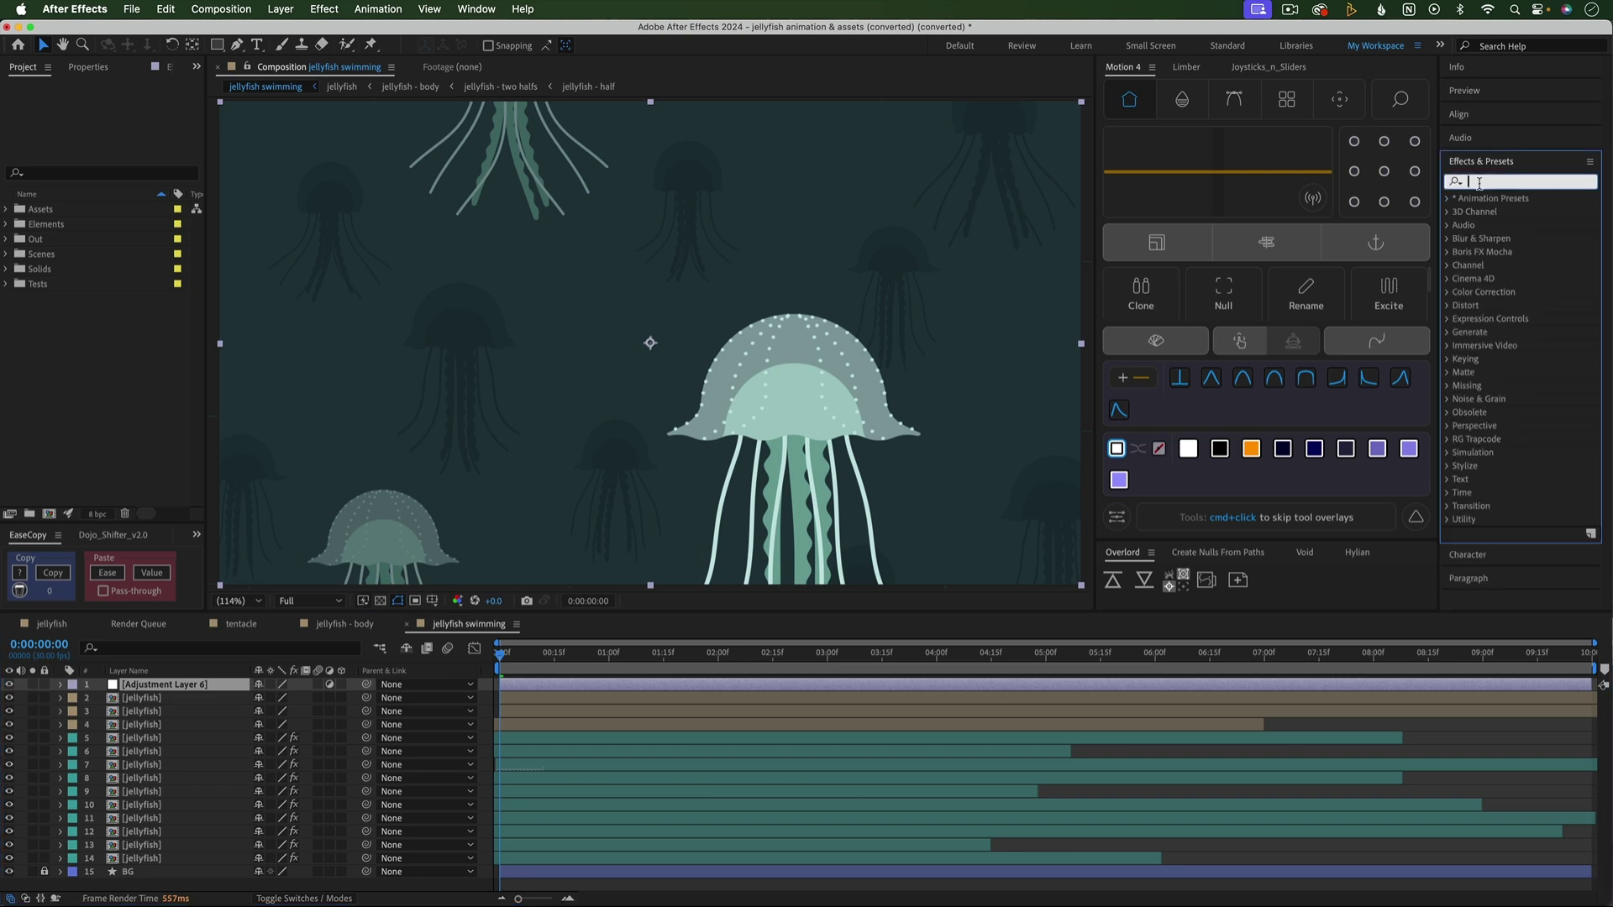
type("fast bo")
left_click_drag(1503, 221, 854, 685)
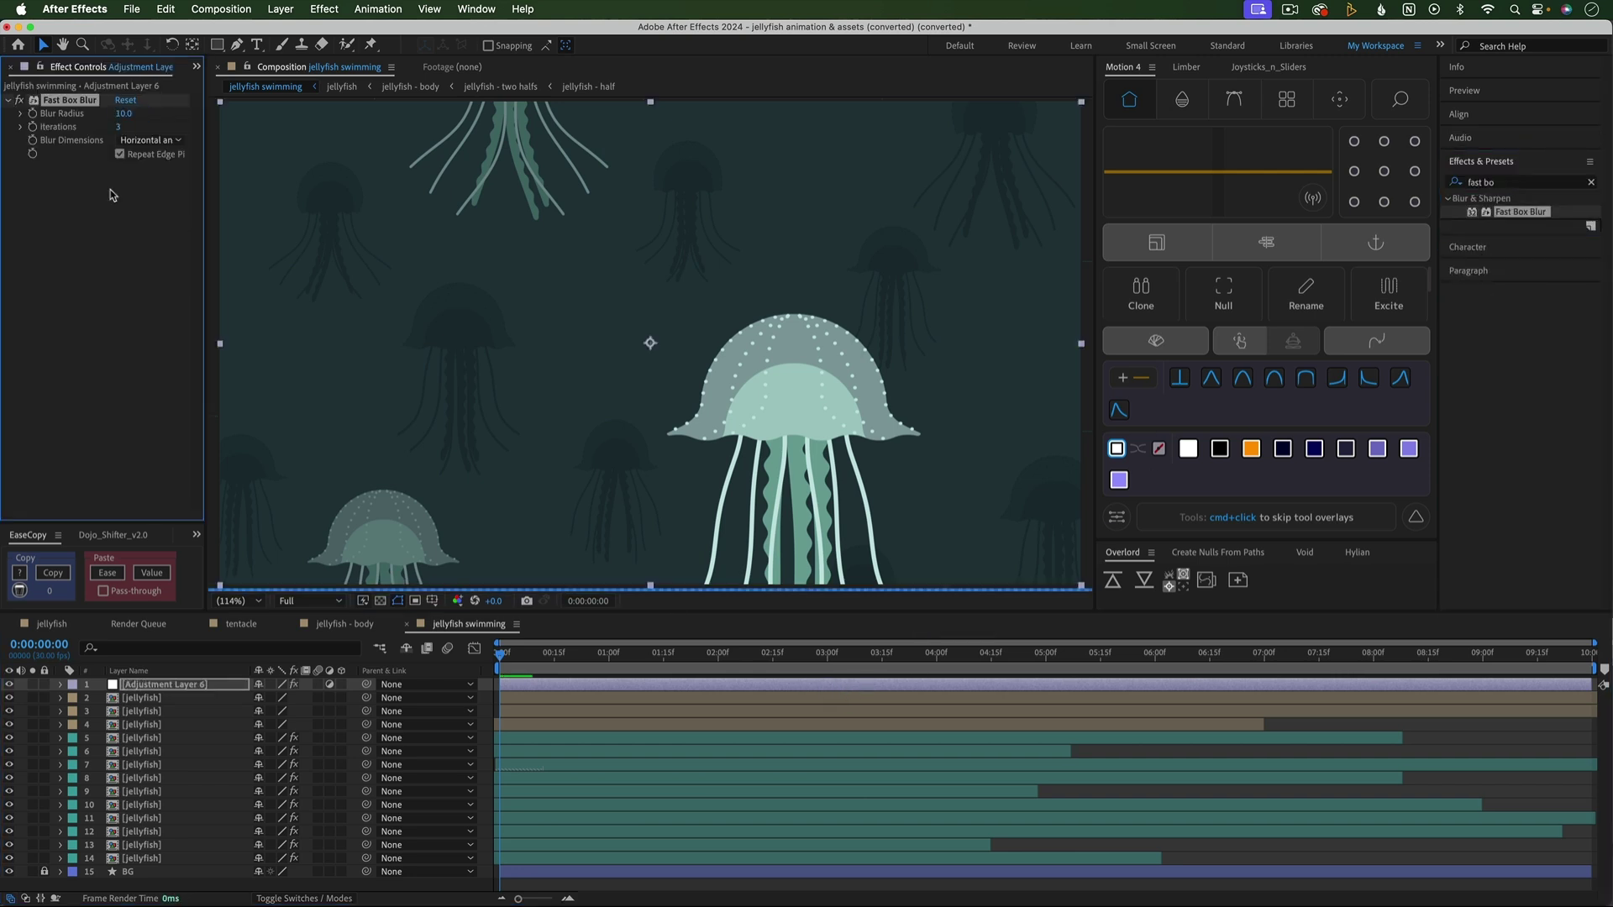
- Move the adjustment layer below the top three jellyfish layers and set Blur Radius to 5
left_click_drag(154, 694, 152, 736)
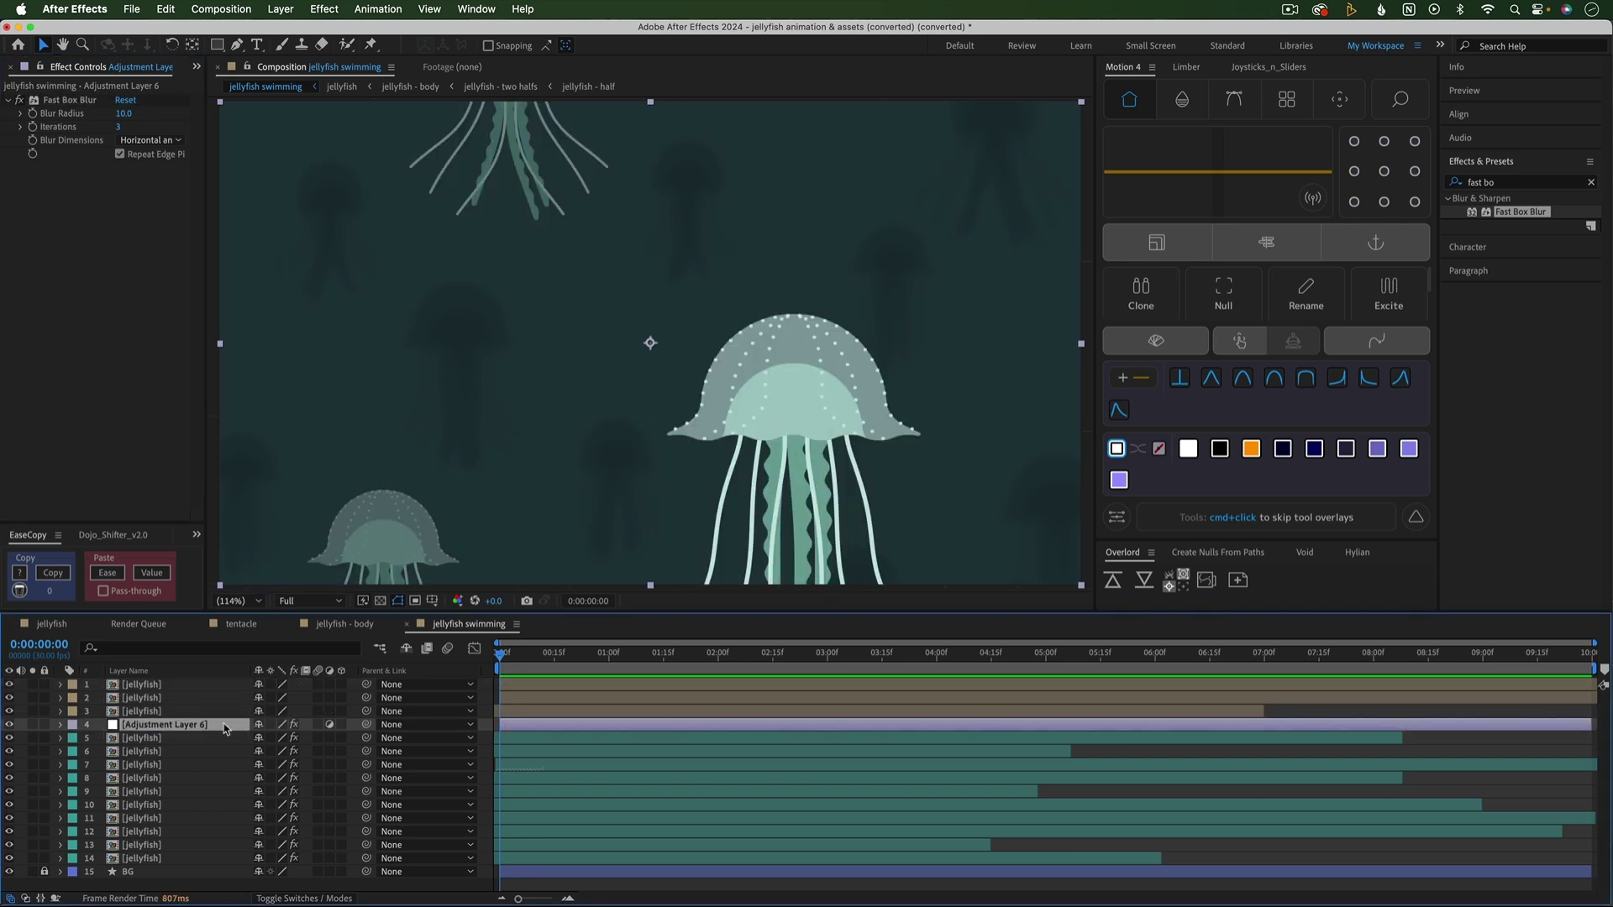
left_click(125, 112)
type("5")
key("Return")
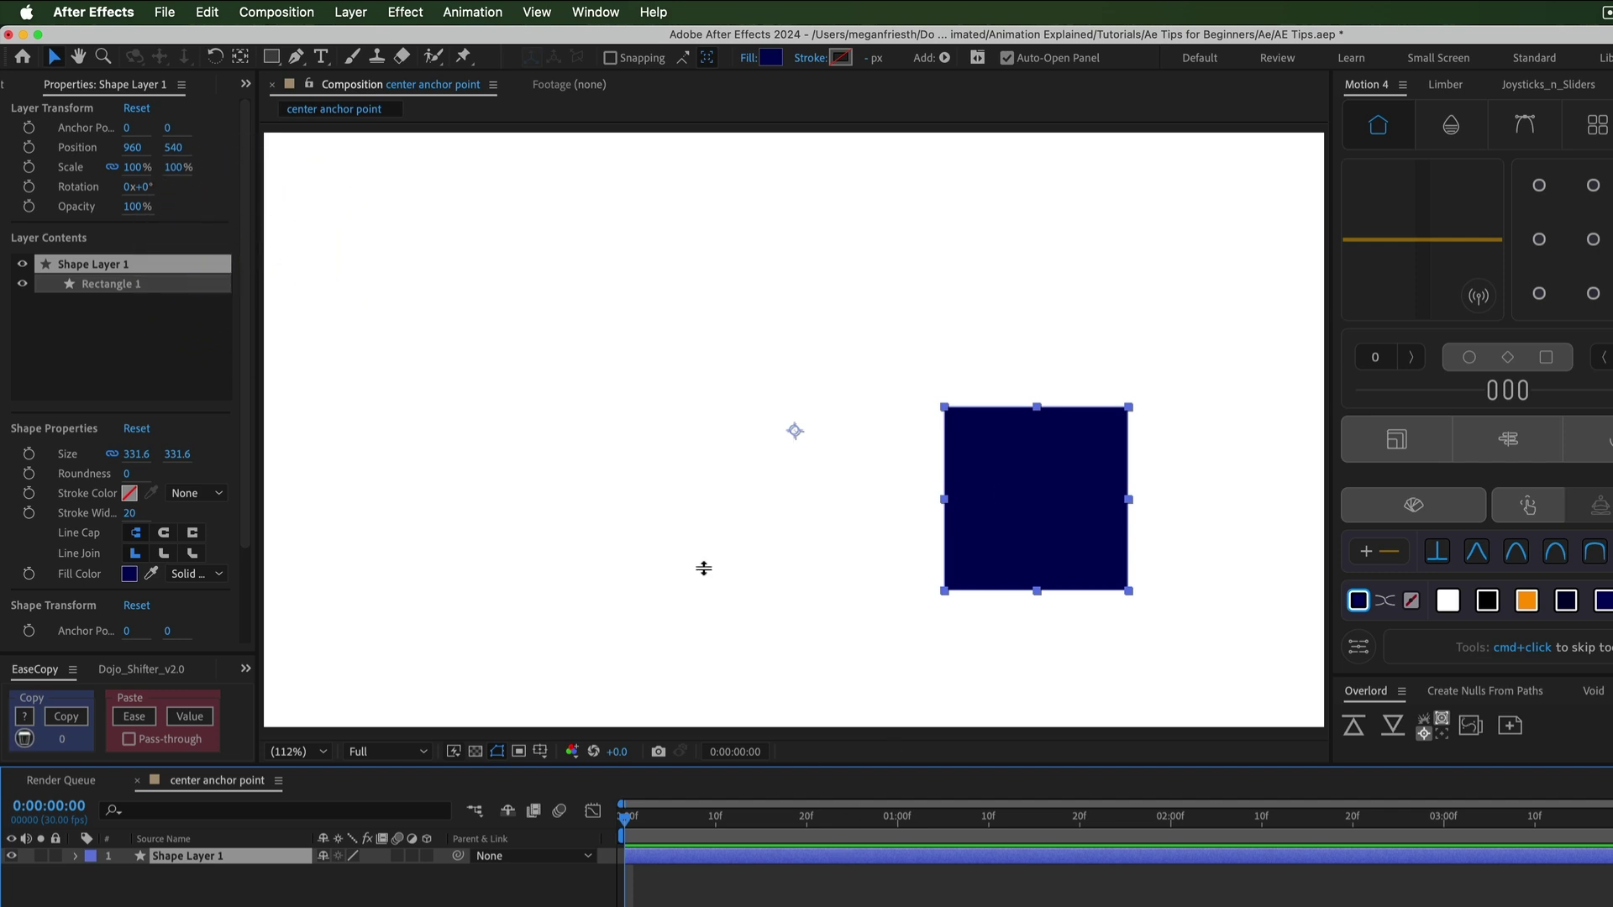
- Center the navy square's anchor point using the Pan Behind tool
double_click(241, 59, "super")
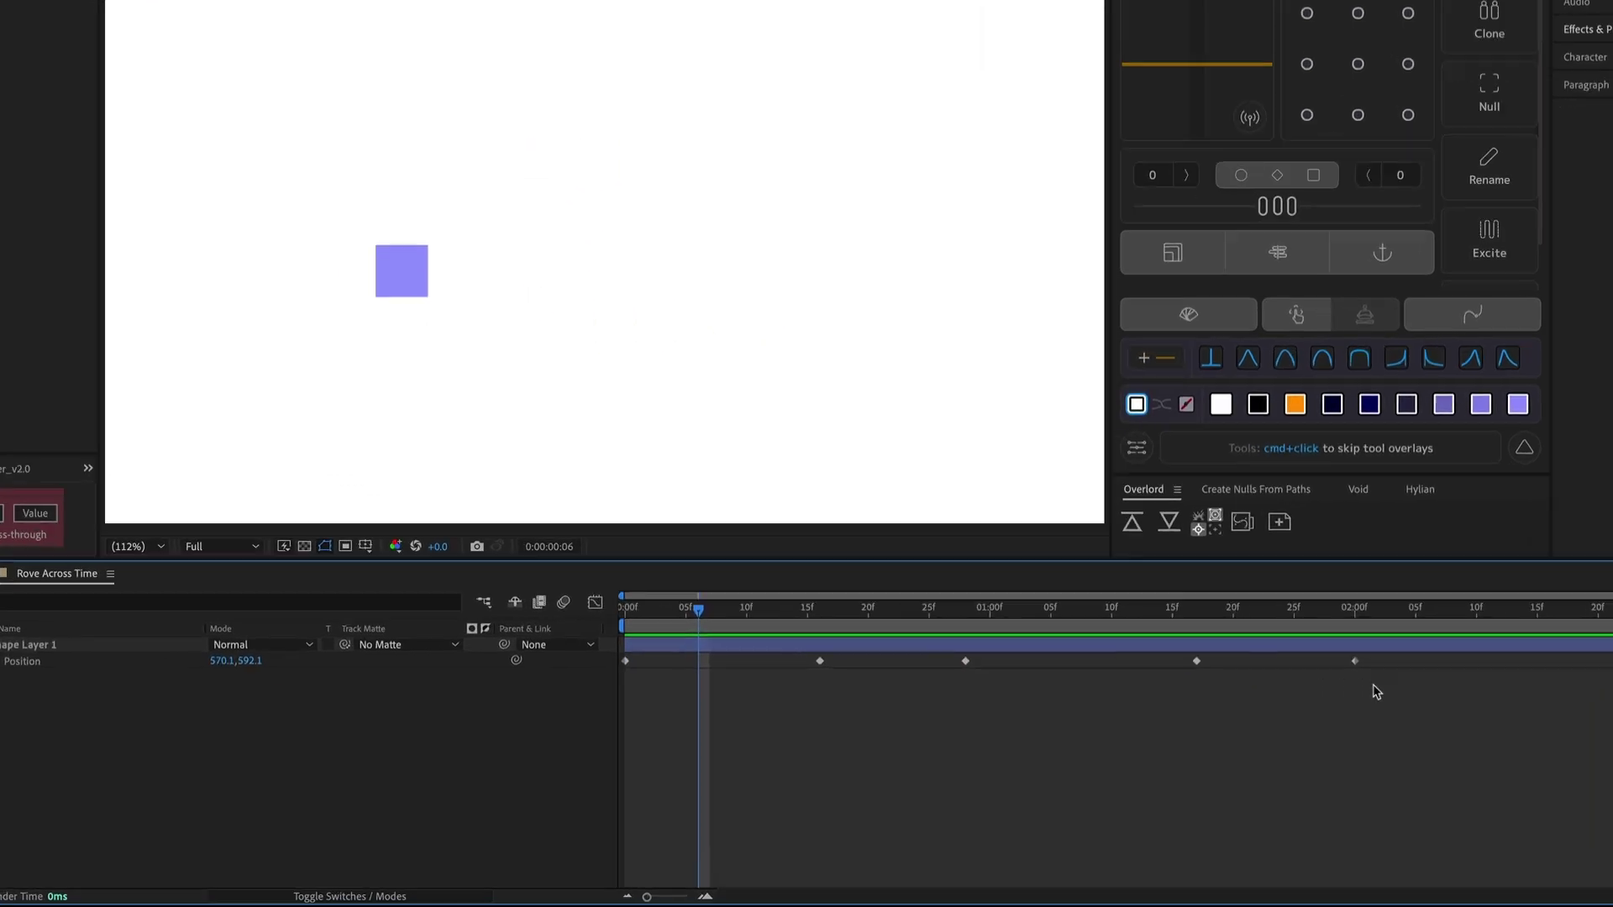
- Set the square's middle Position keyframes to Rove Across Time and preview the motion
left_click_drag(1288, 715, 610, 688)
right_click(821, 637)
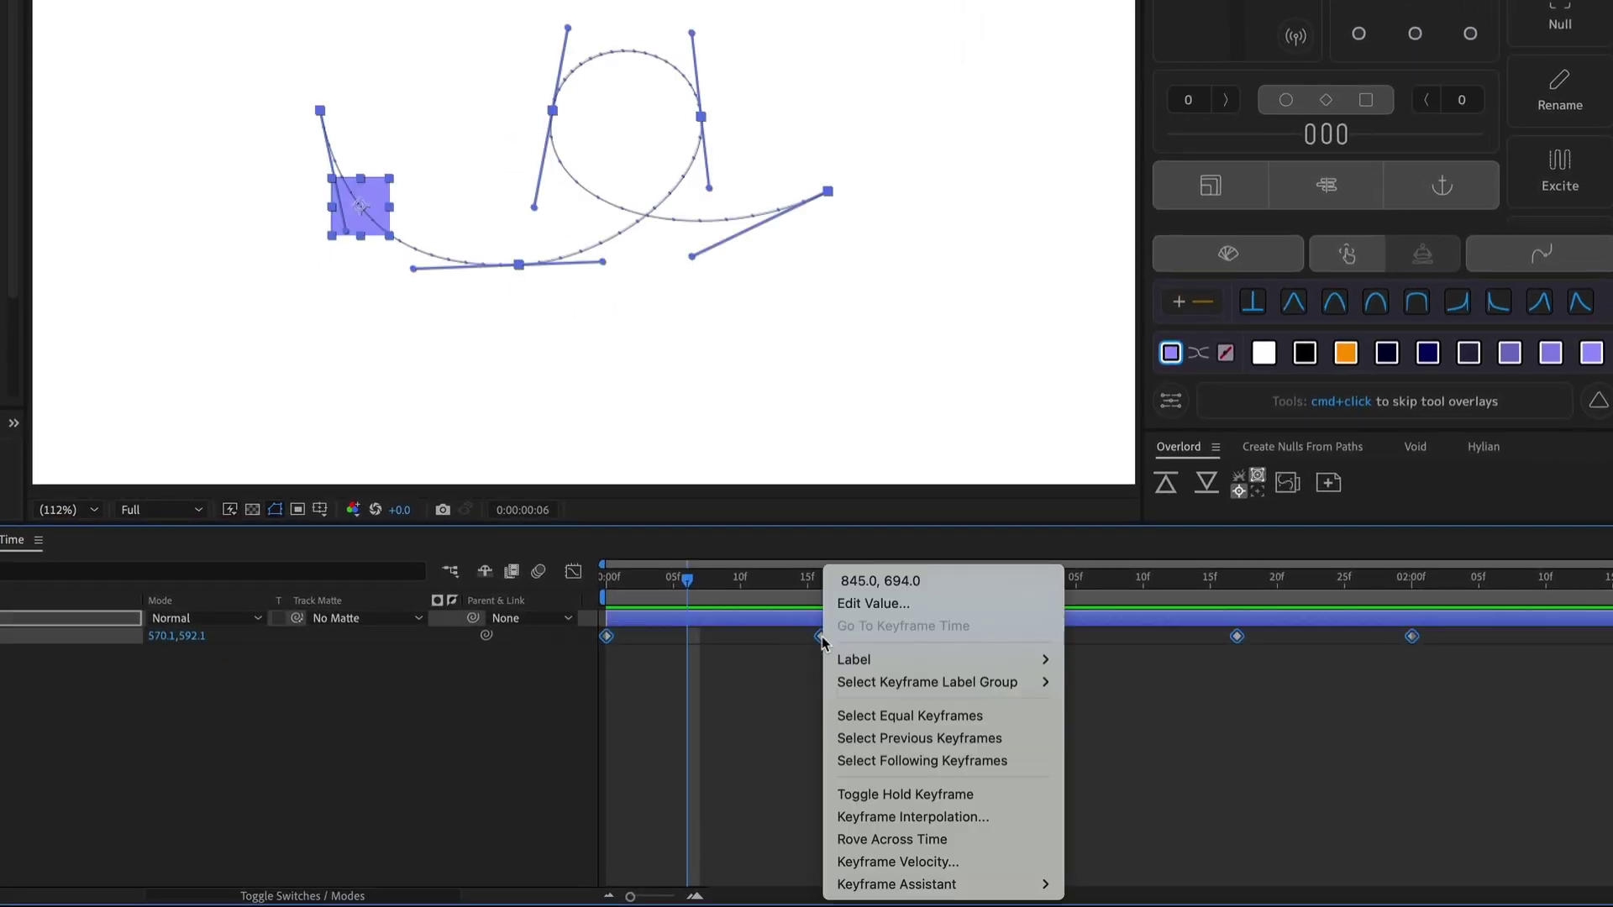
left_click(1018, 840)
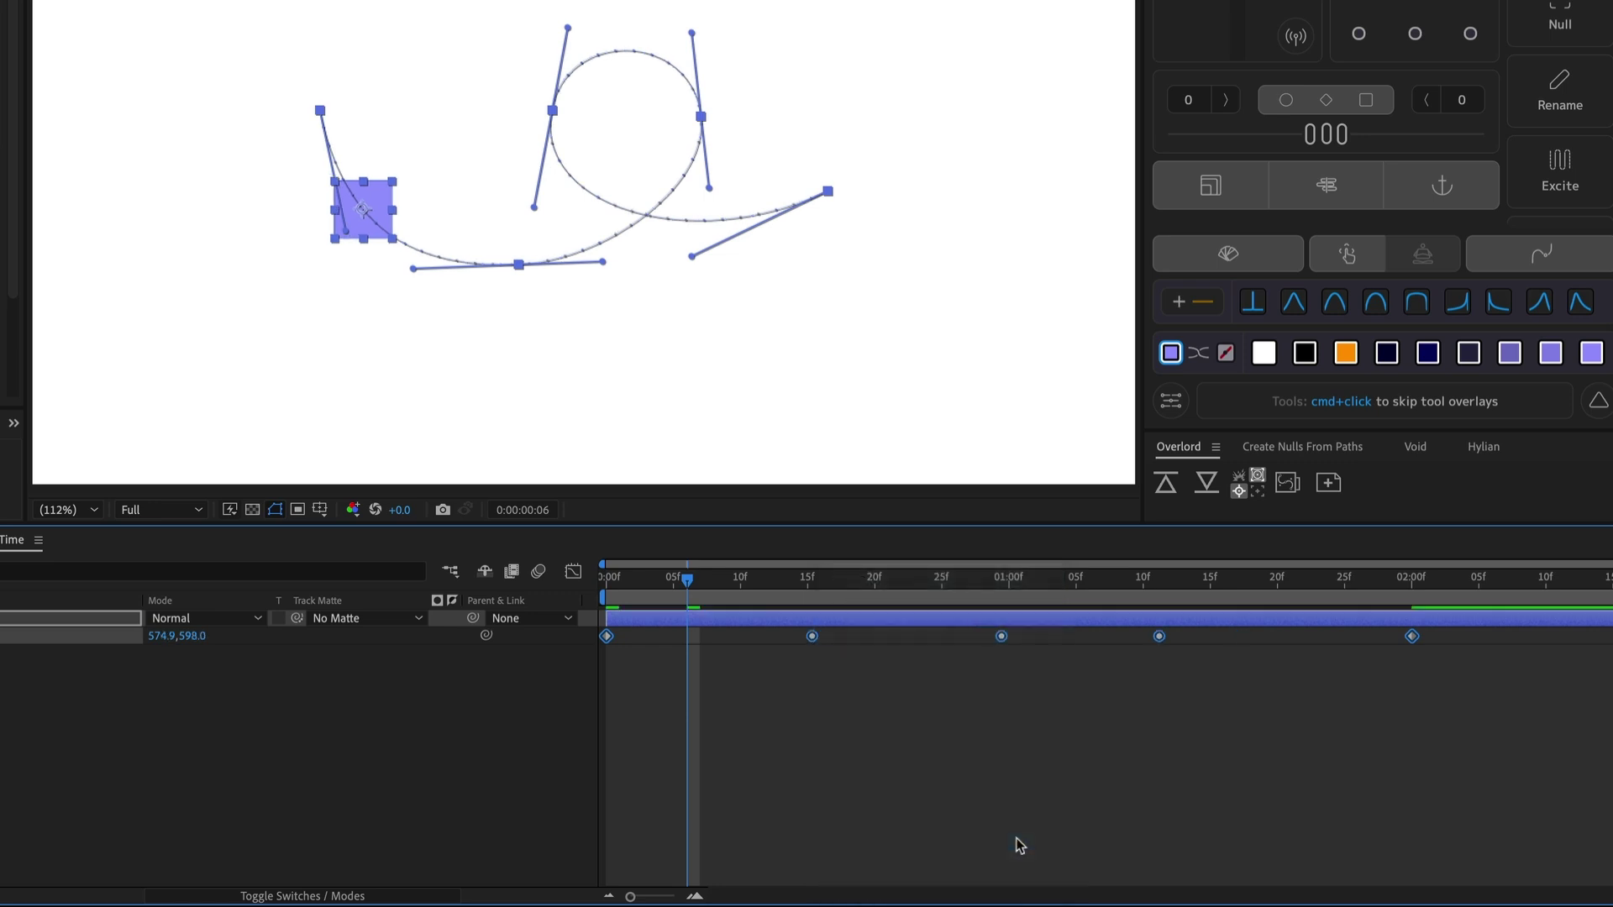
left_click(945, 729)
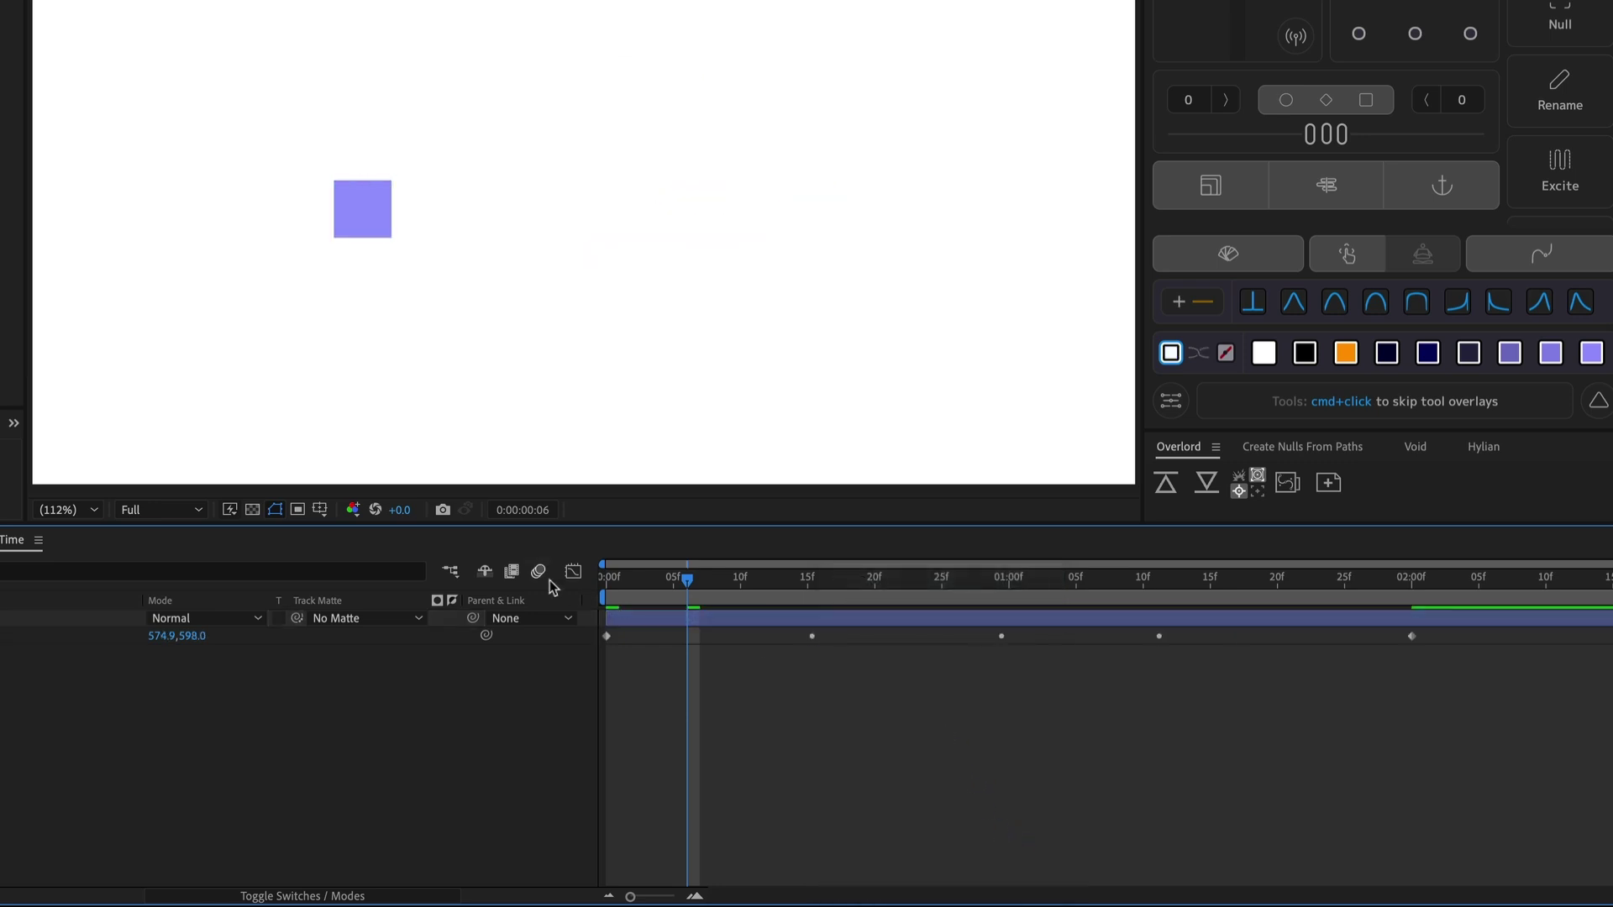
left_click(606, 580)
key("space")
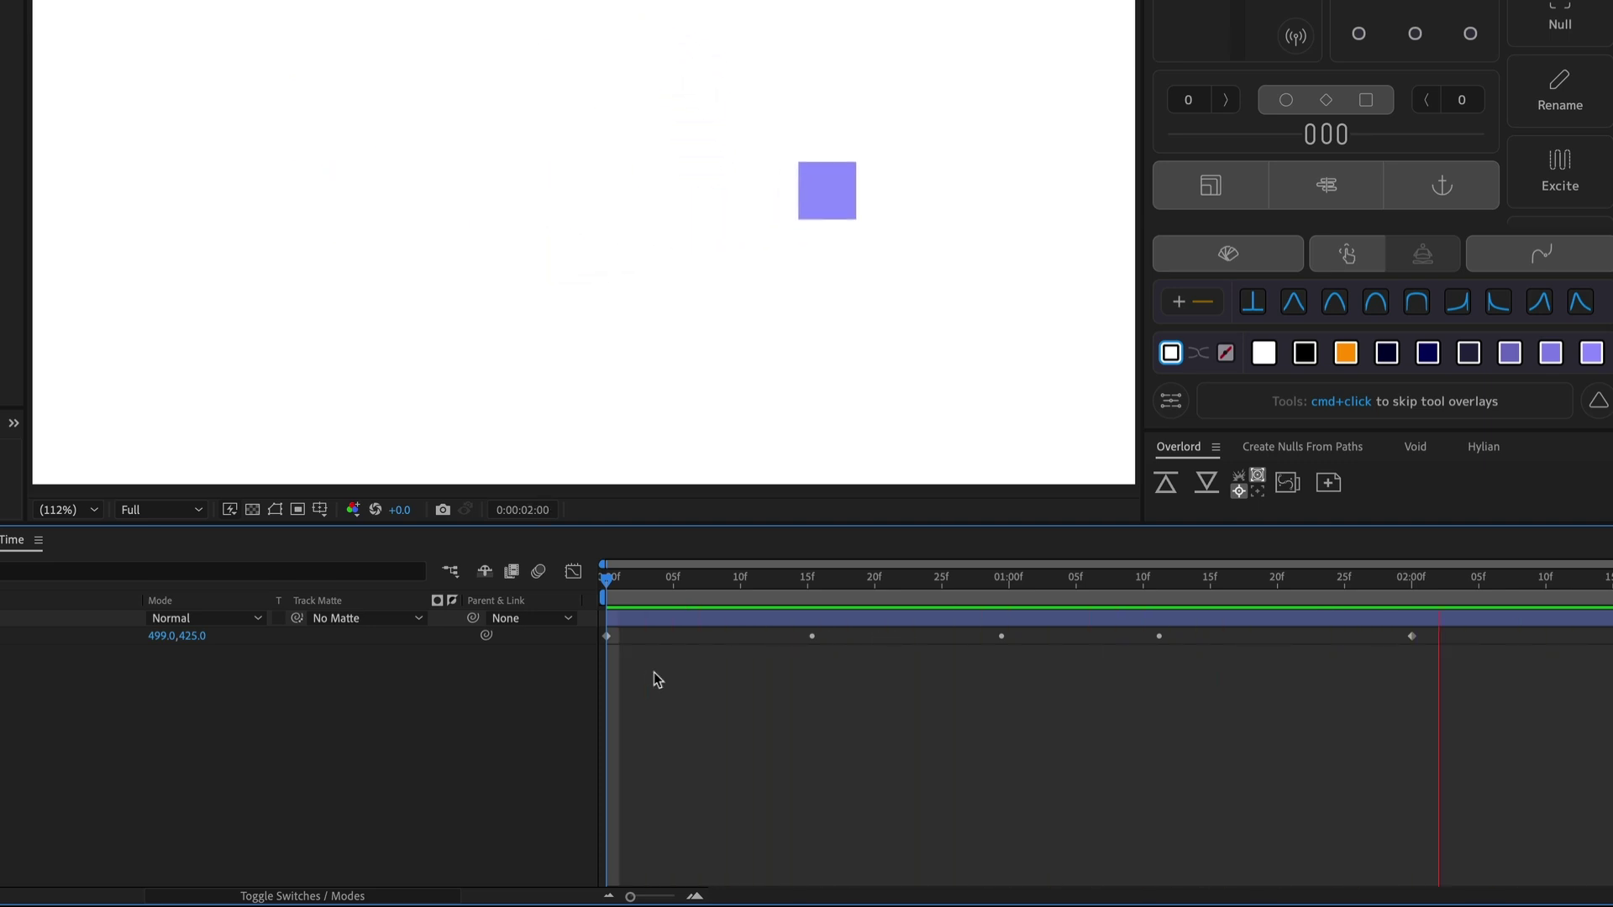
key("space")
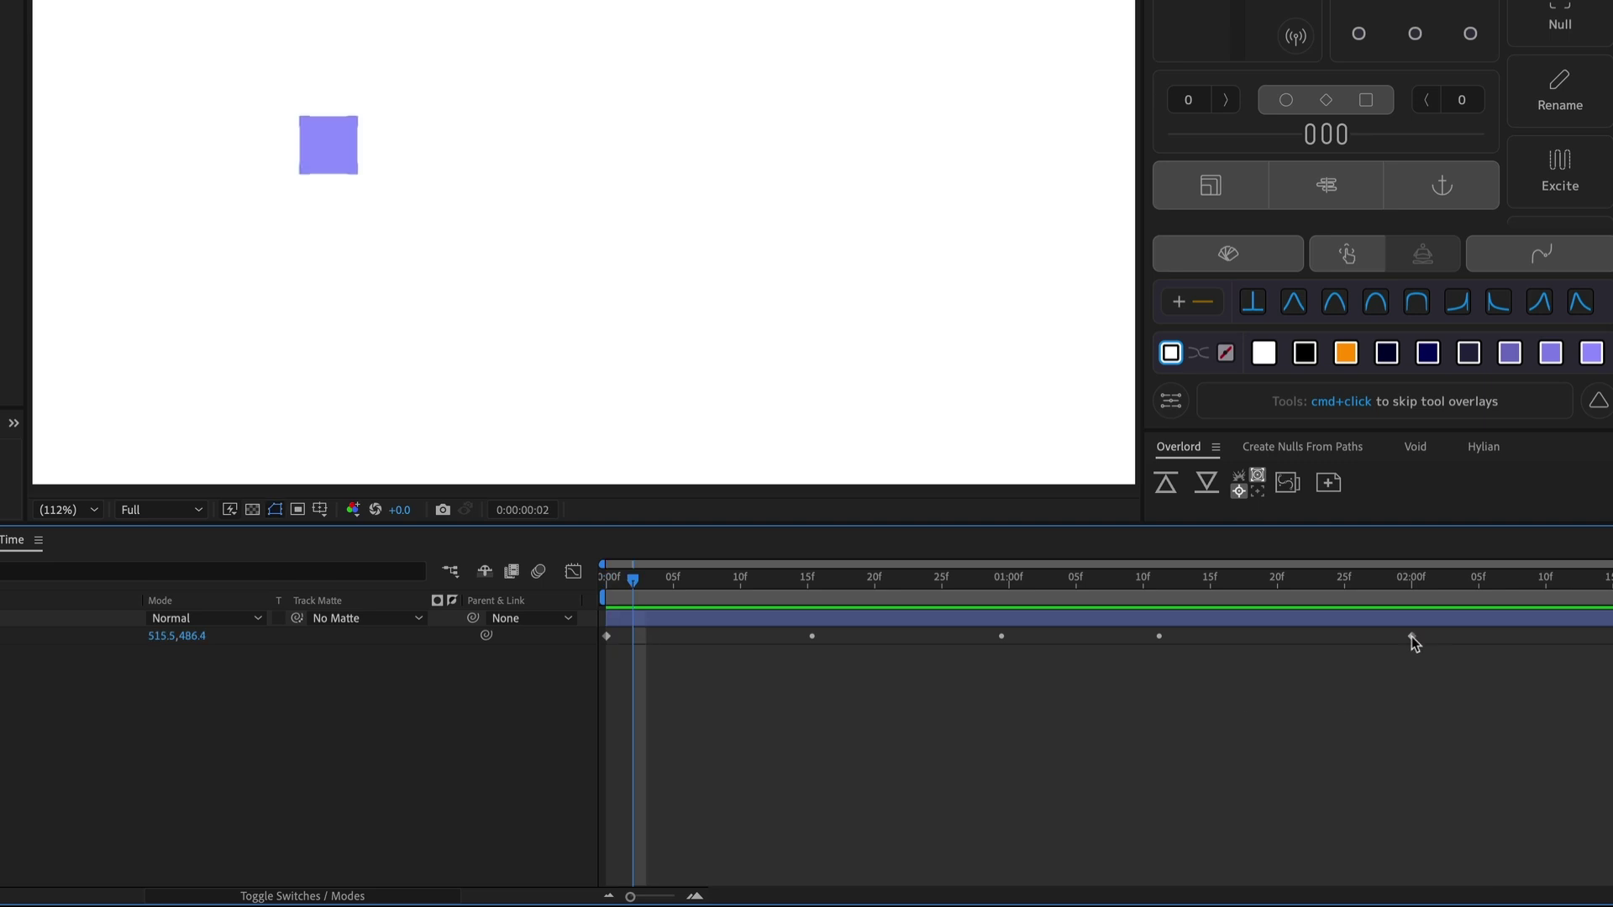
- Pull the last keyframe earlier to about 1:13f, apply Easy Ease, and preview
left_click_drag(1412, 638, 1176, 641)
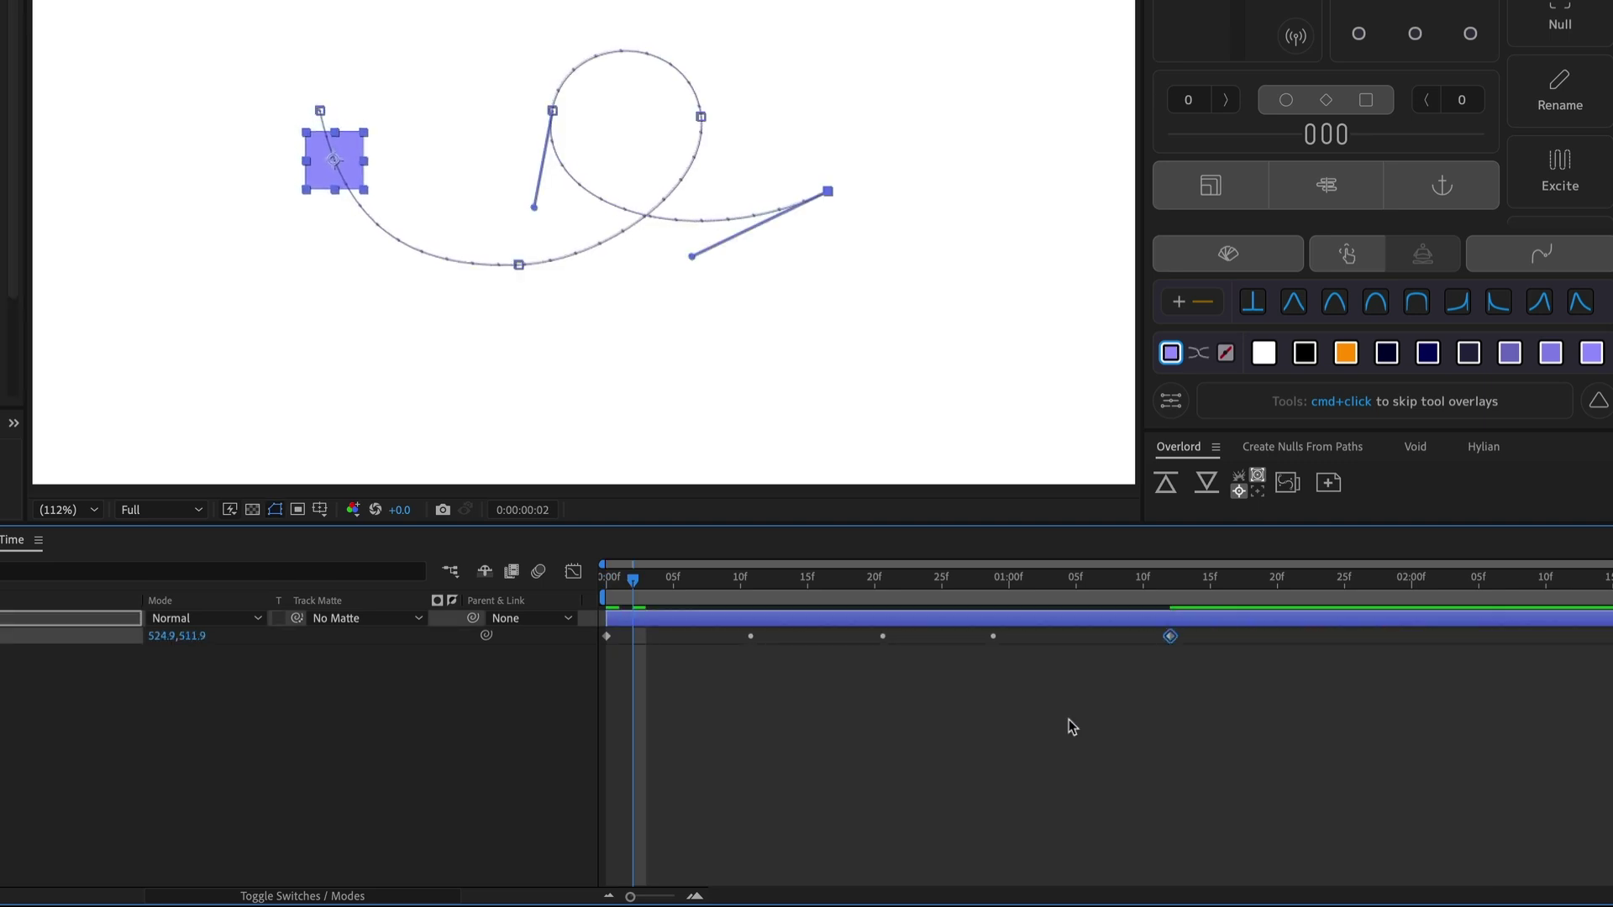
right_click(608, 638)
mouse_move(756, 884)
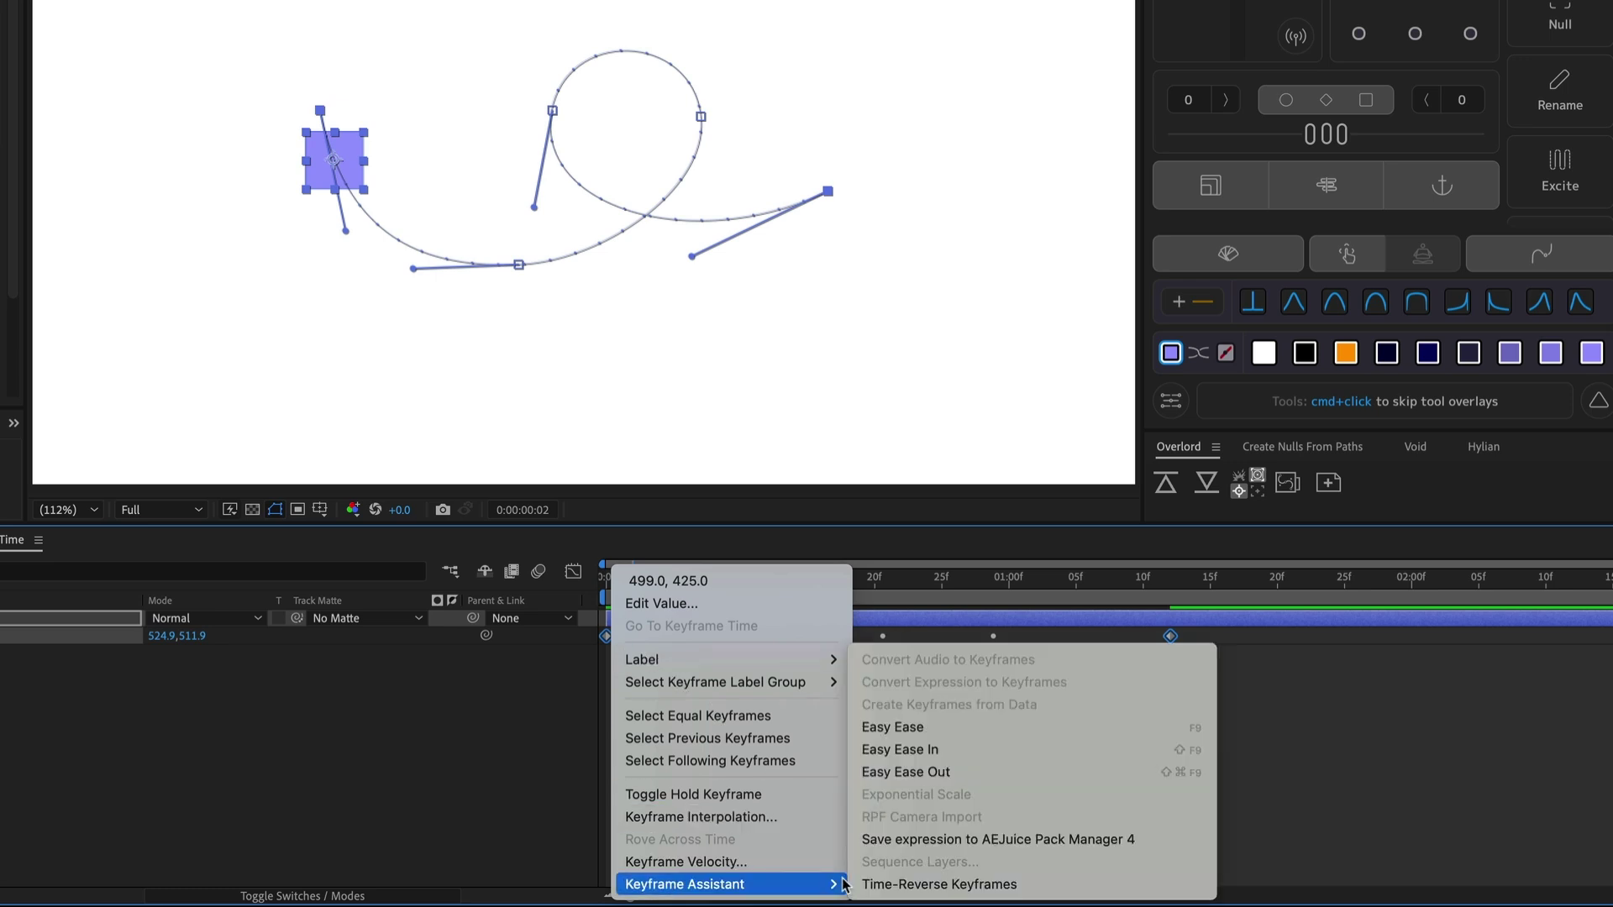
left_click(937, 739)
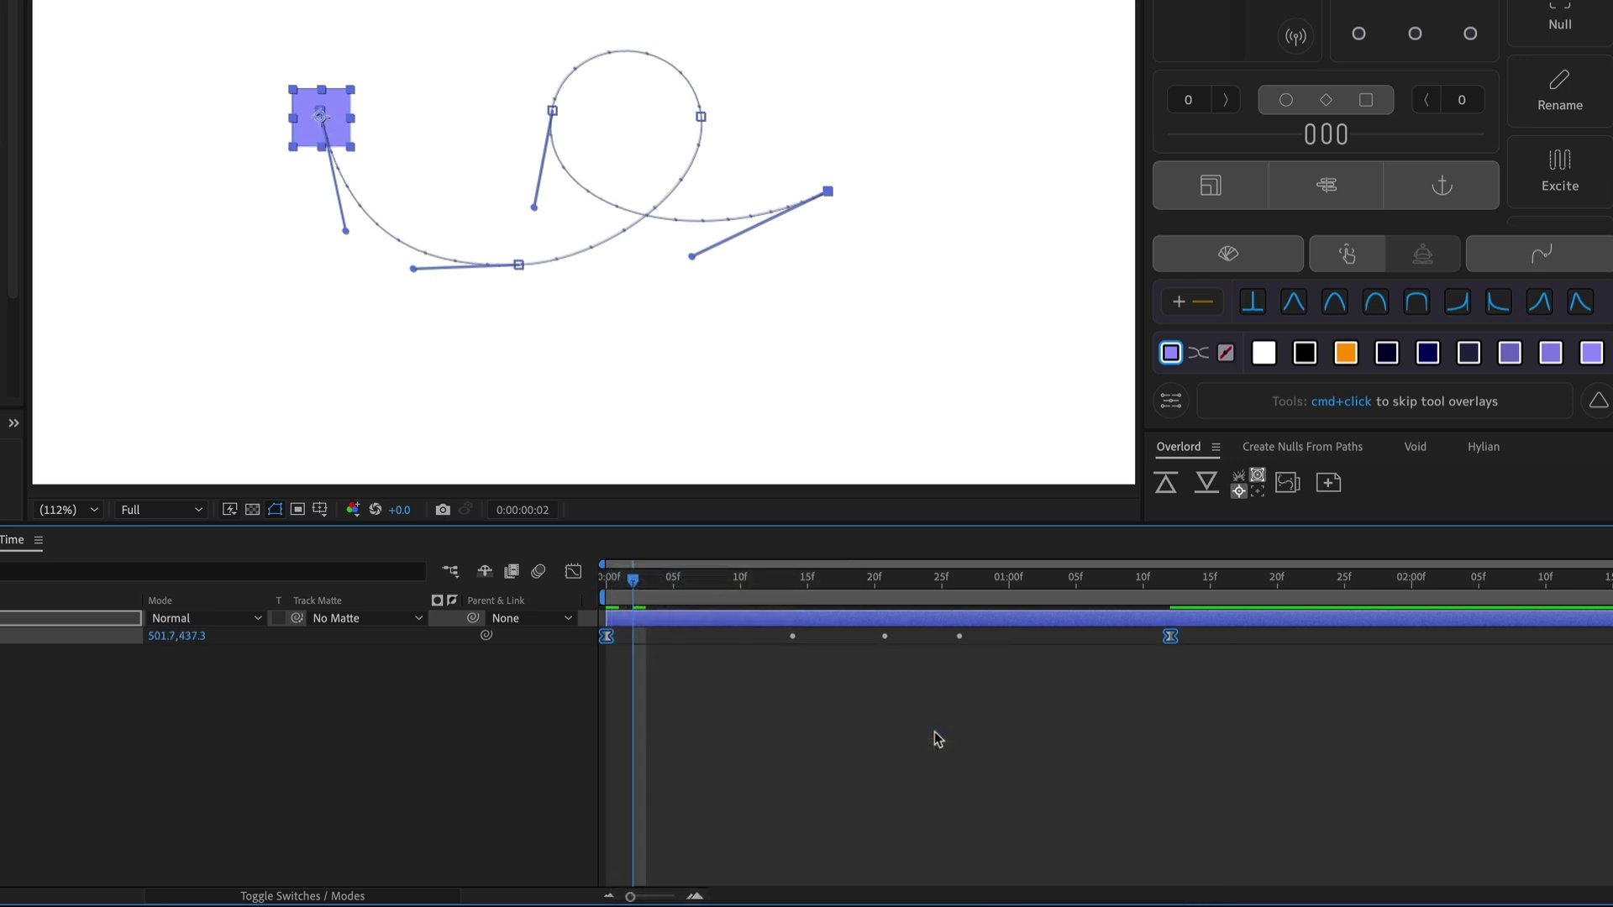
key("space")
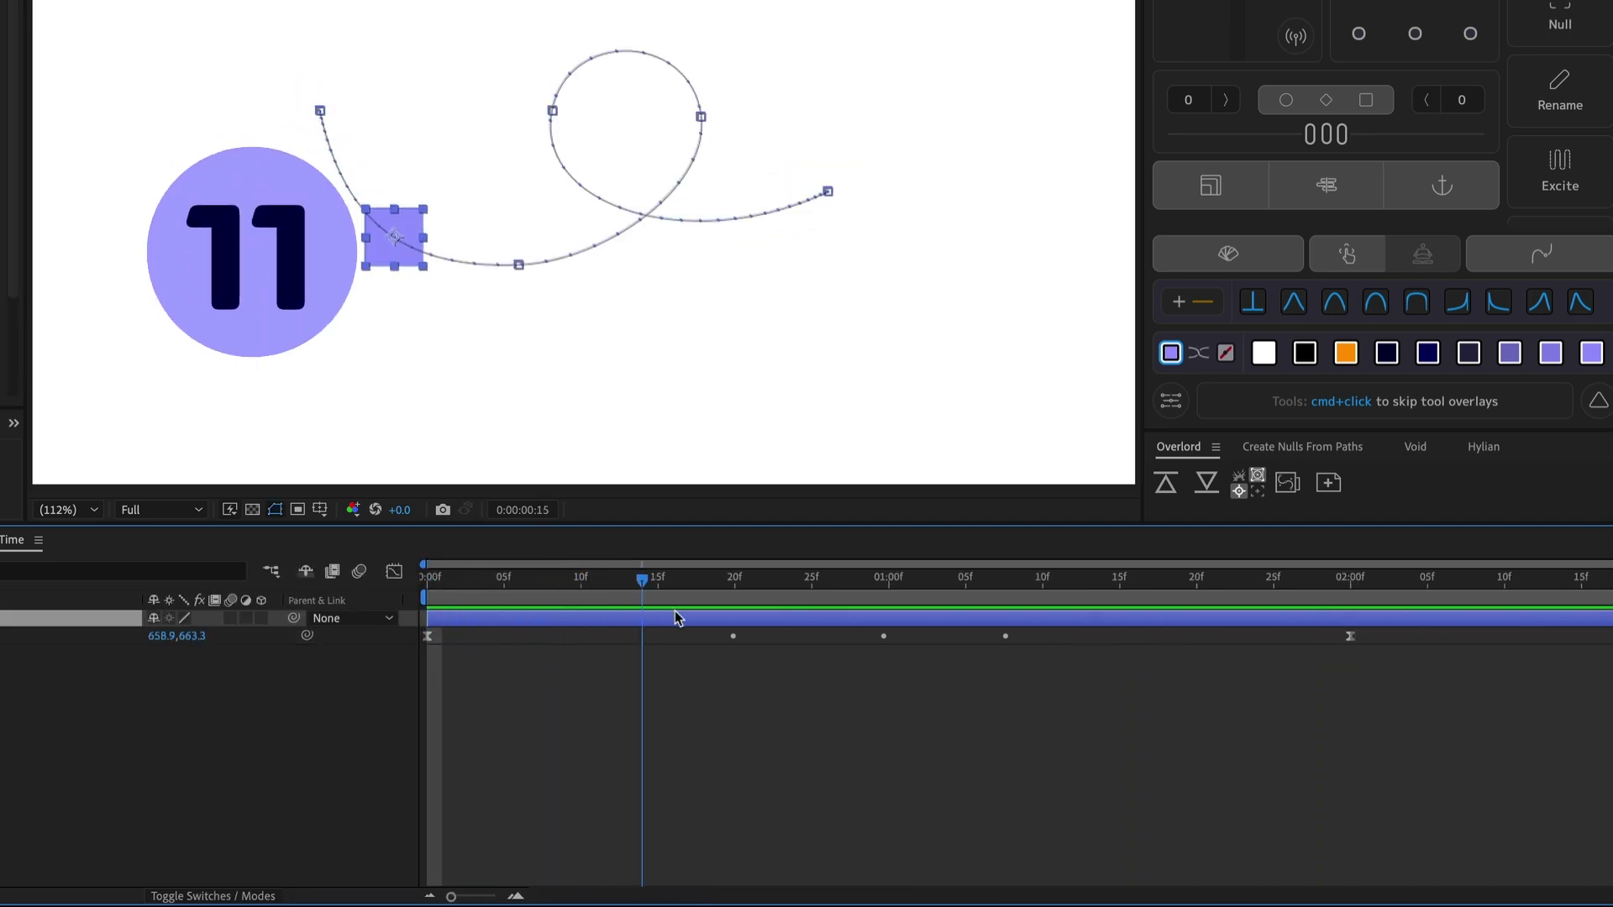
- Set Shape Layer 1's Auto-Orient to Orient Along Path and scrub to check the rotation
right_click(601, 622)
mouse_move(655, 367)
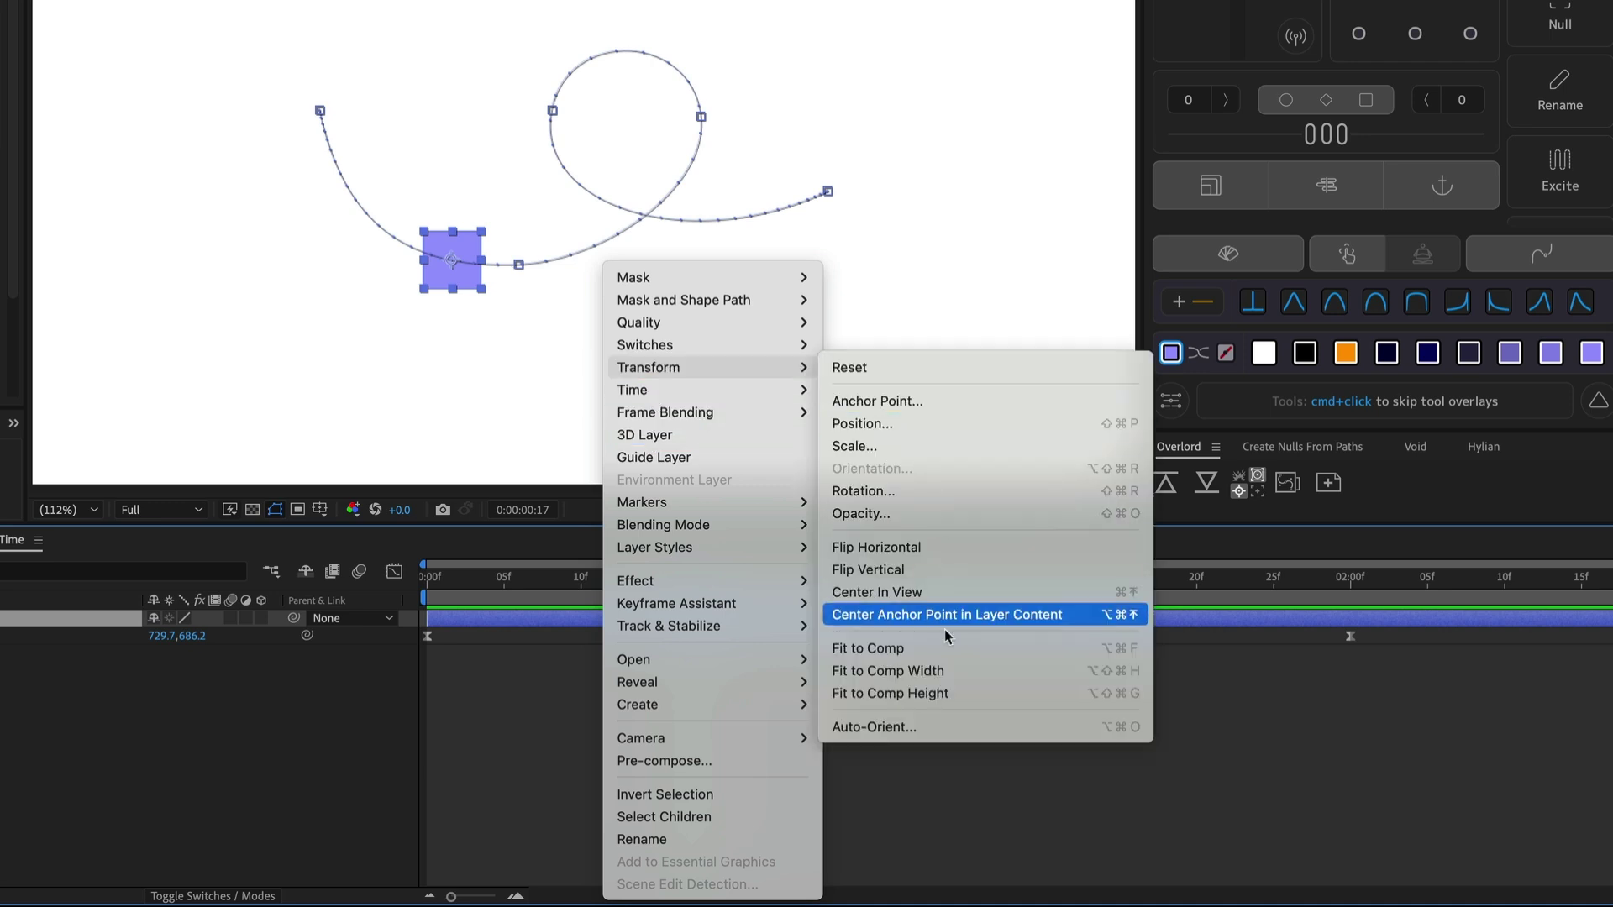
left_click(975, 737)
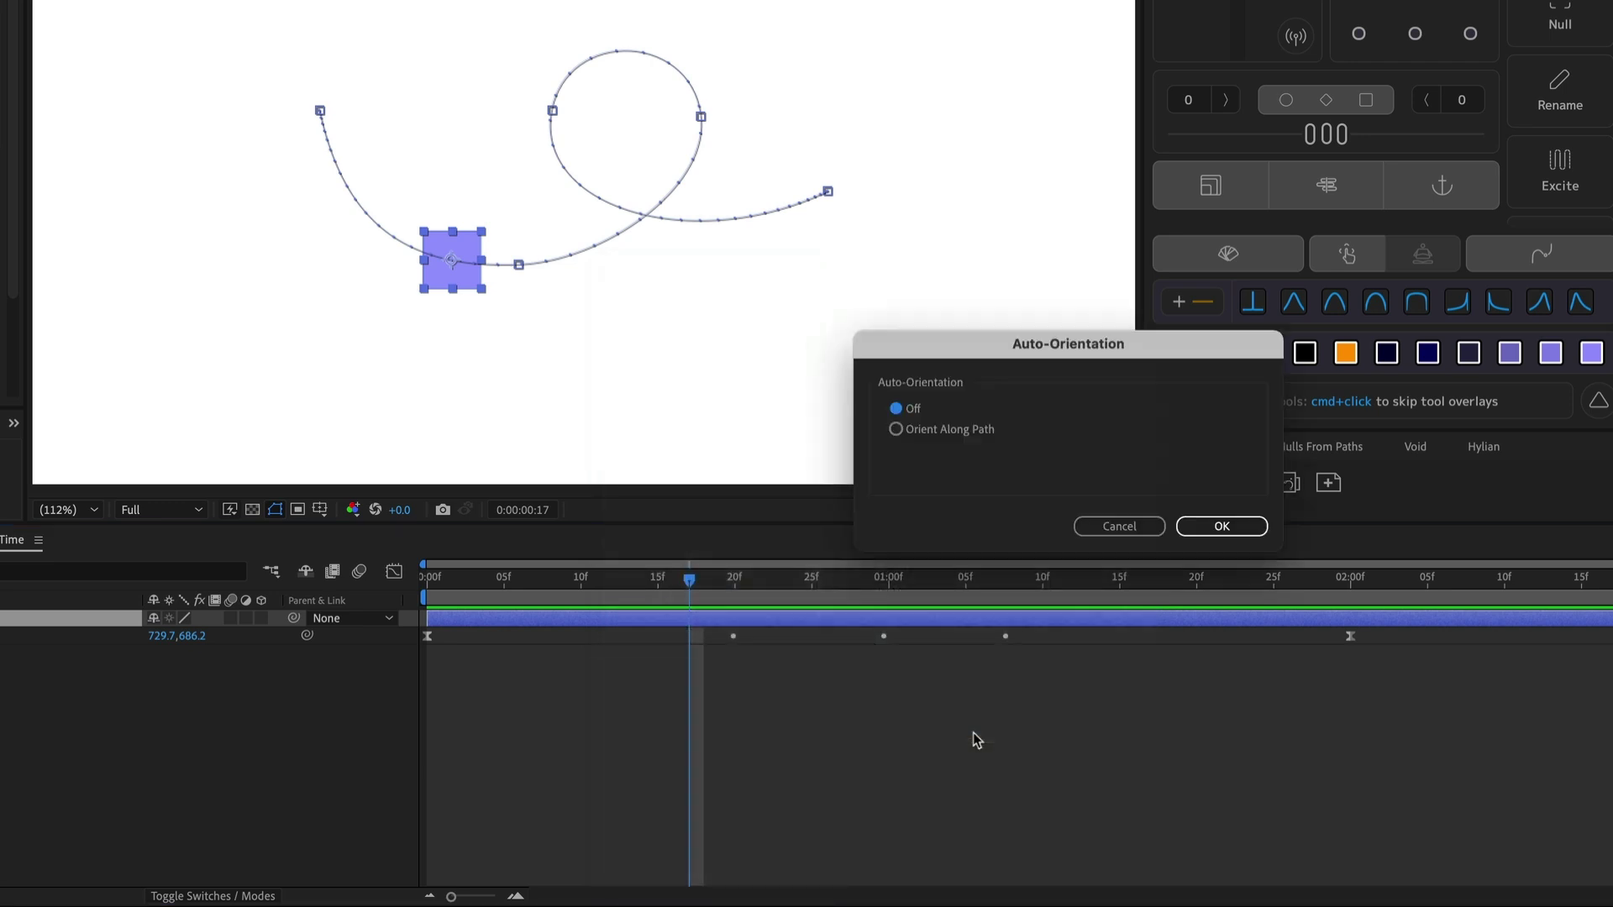
left_click(1219, 527)
left_click_drag(704, 588, 1139, 592)
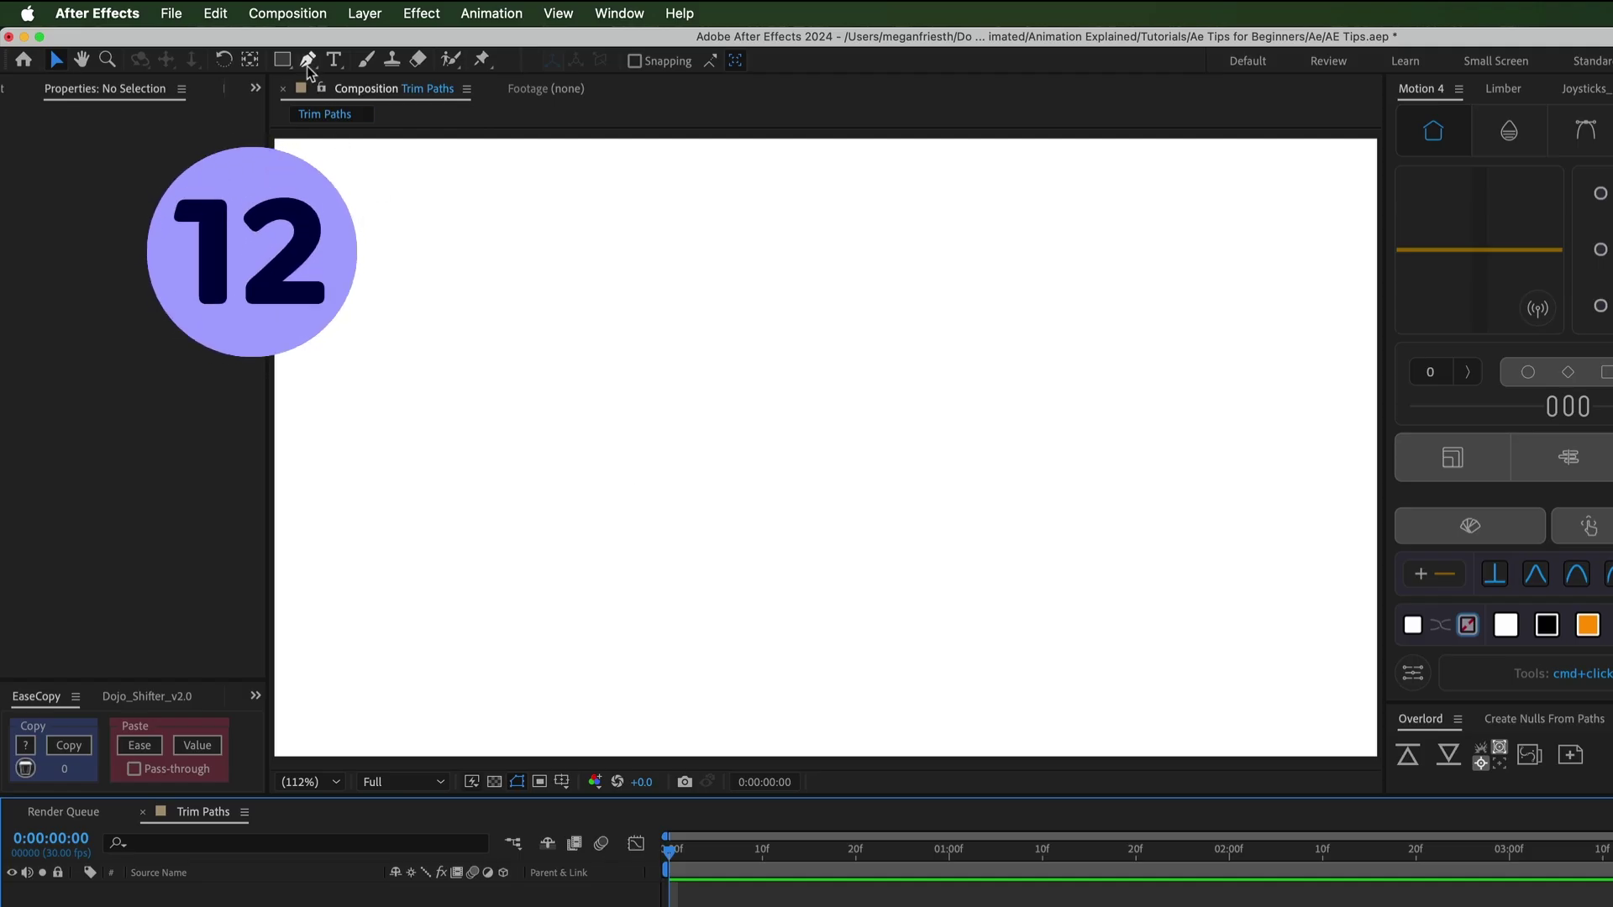
- Draw a curved two-point stroke with the Pen tool and add Trim Paths to it
left_click(308, 61)
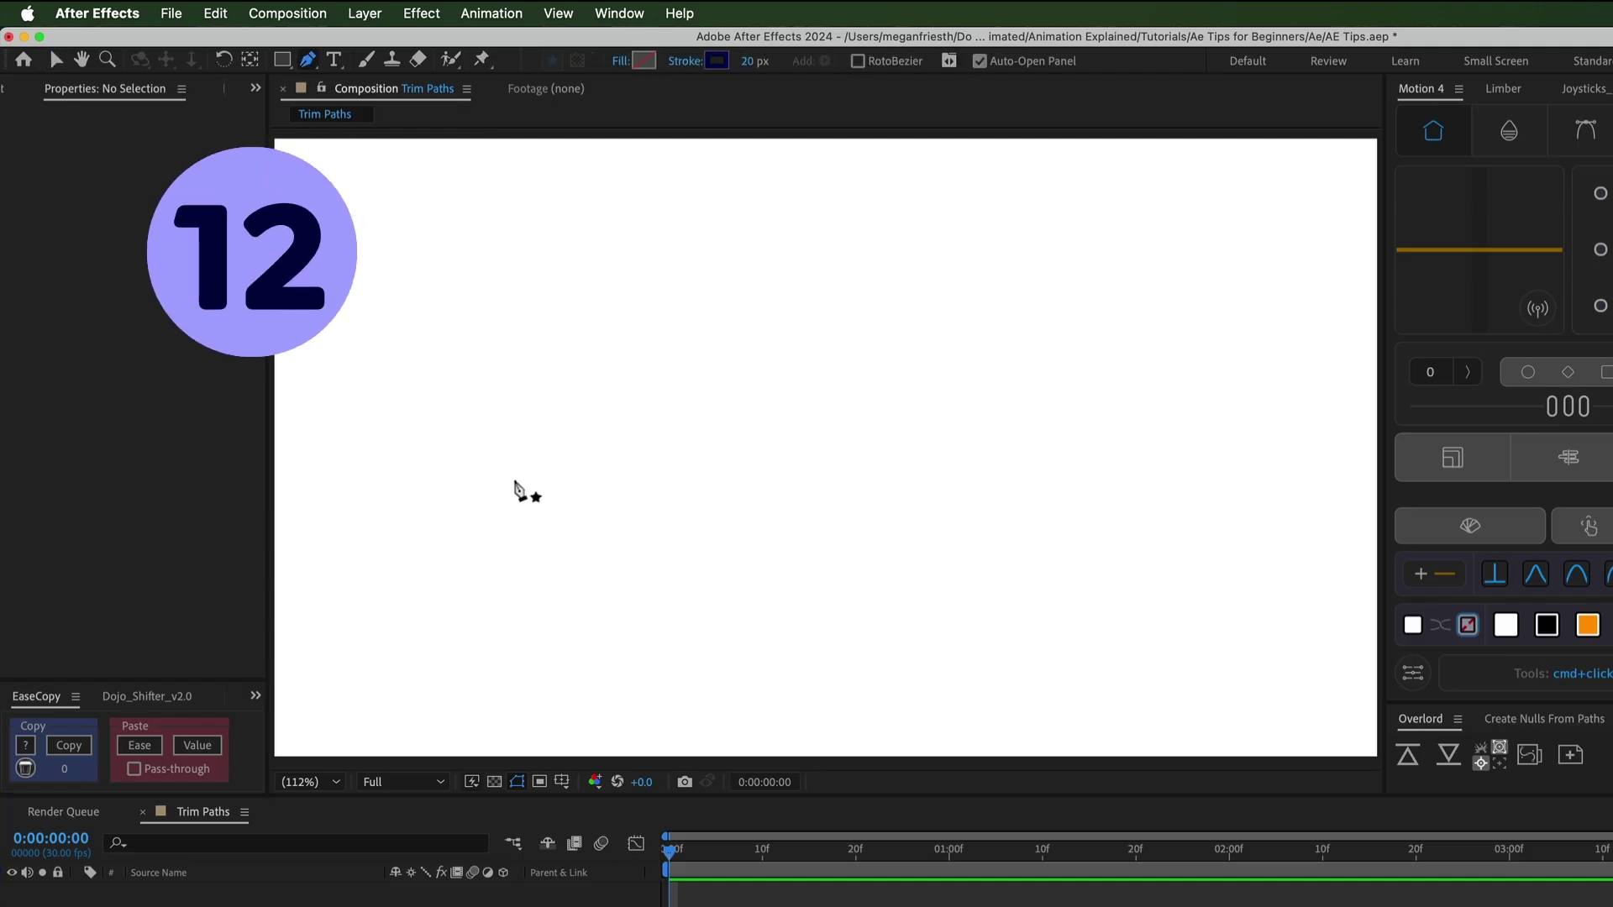
left_click_drag(521, 487, 598, 447)
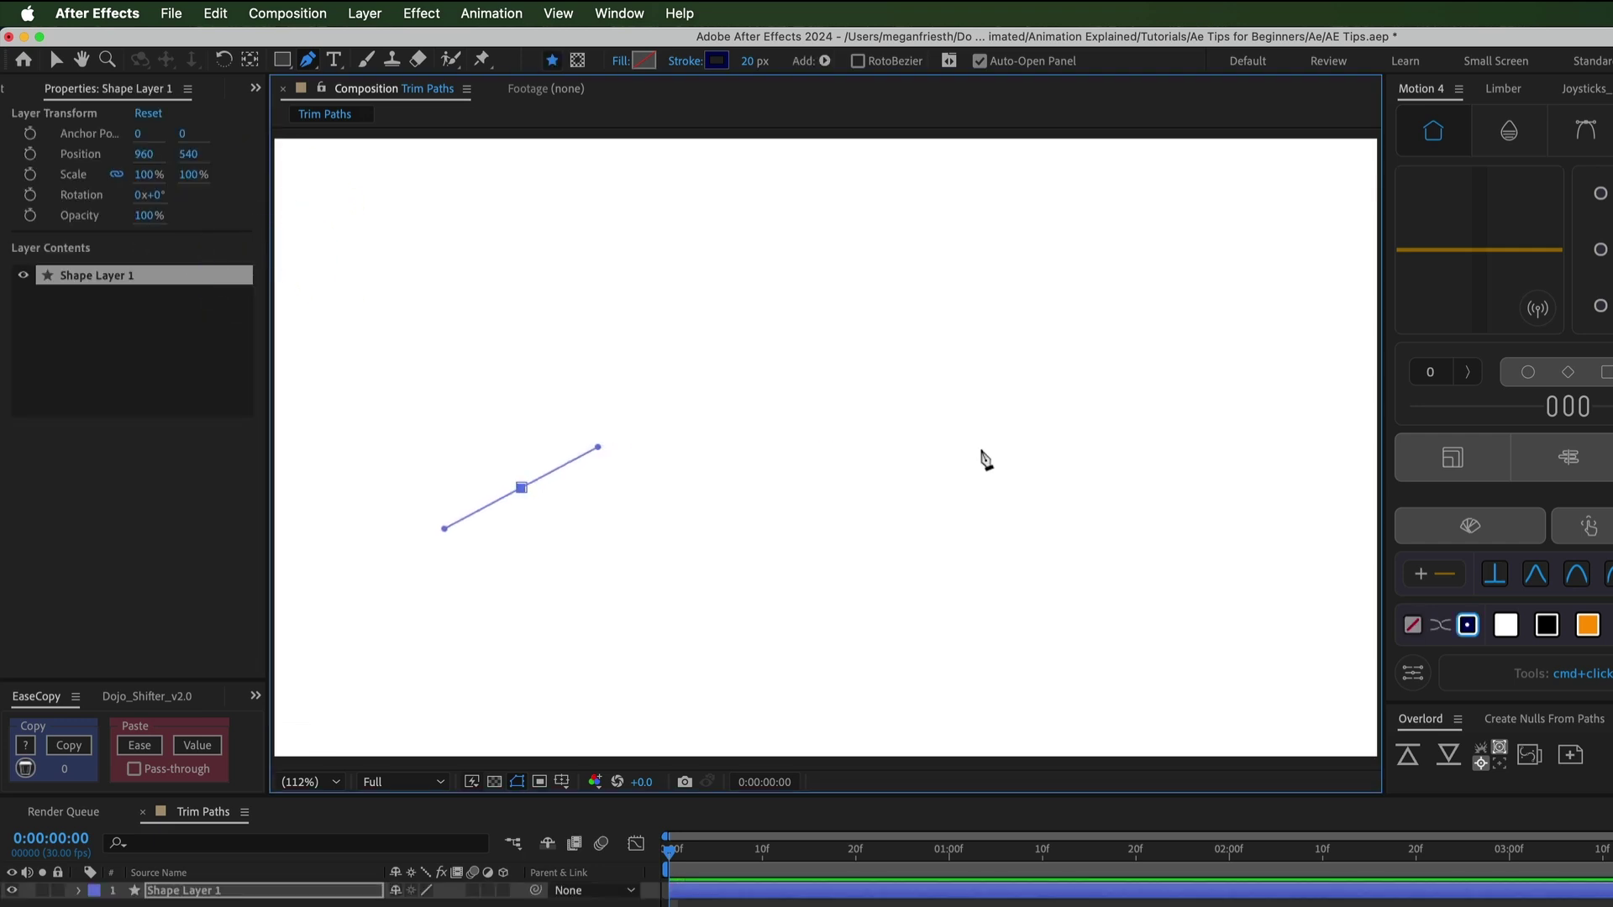
left_click_drag(981, 451, 1128, 346)
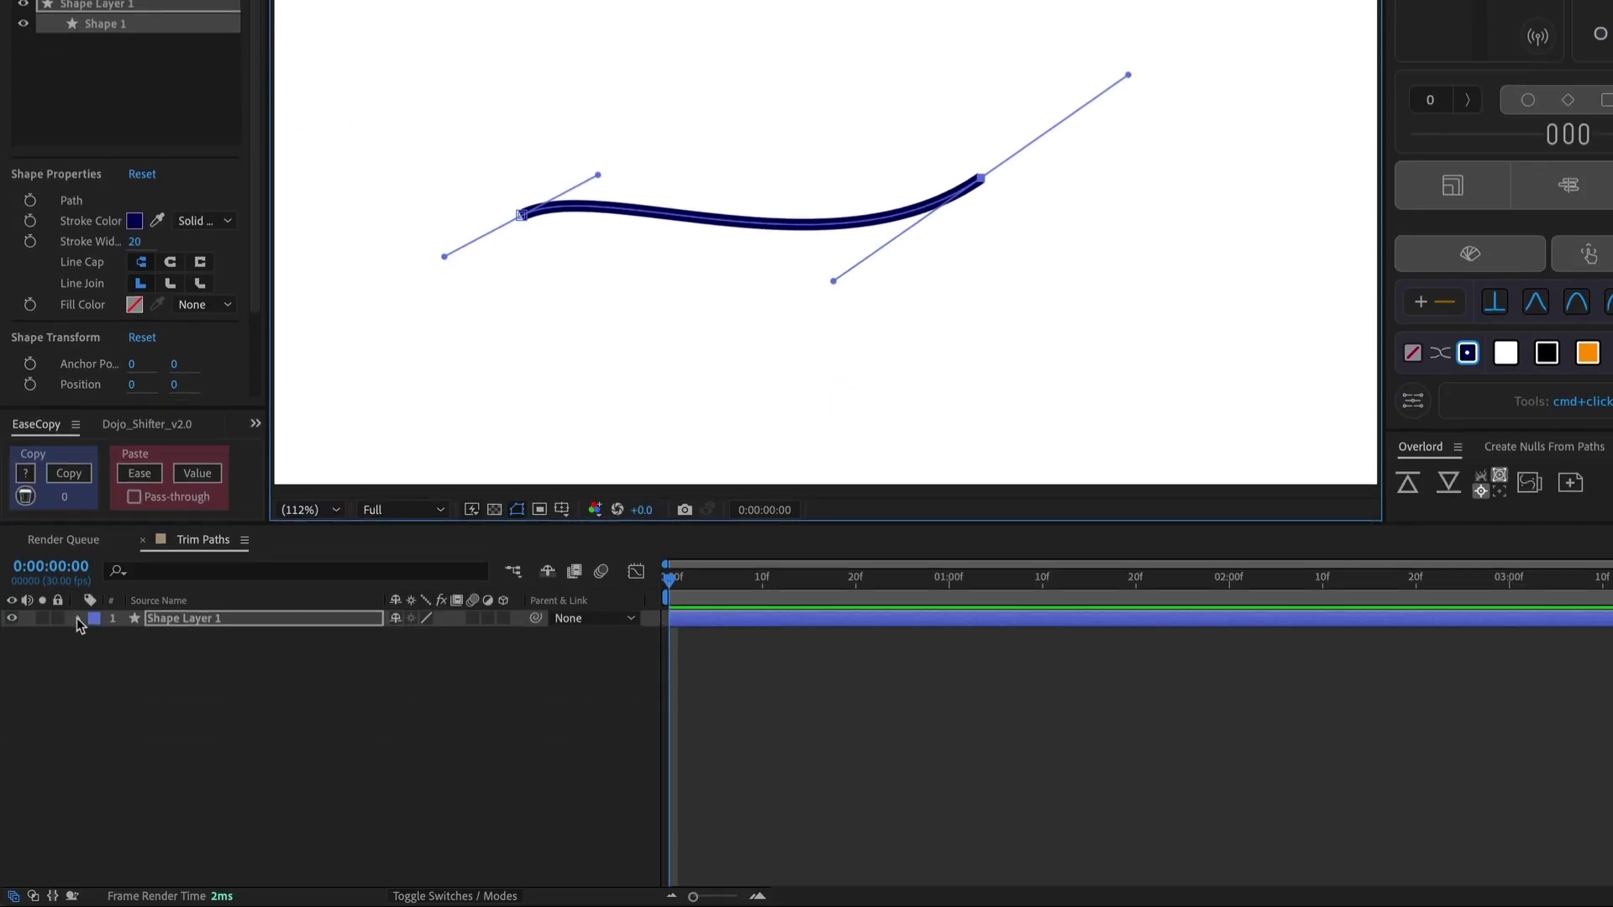
left_click(80, 891)
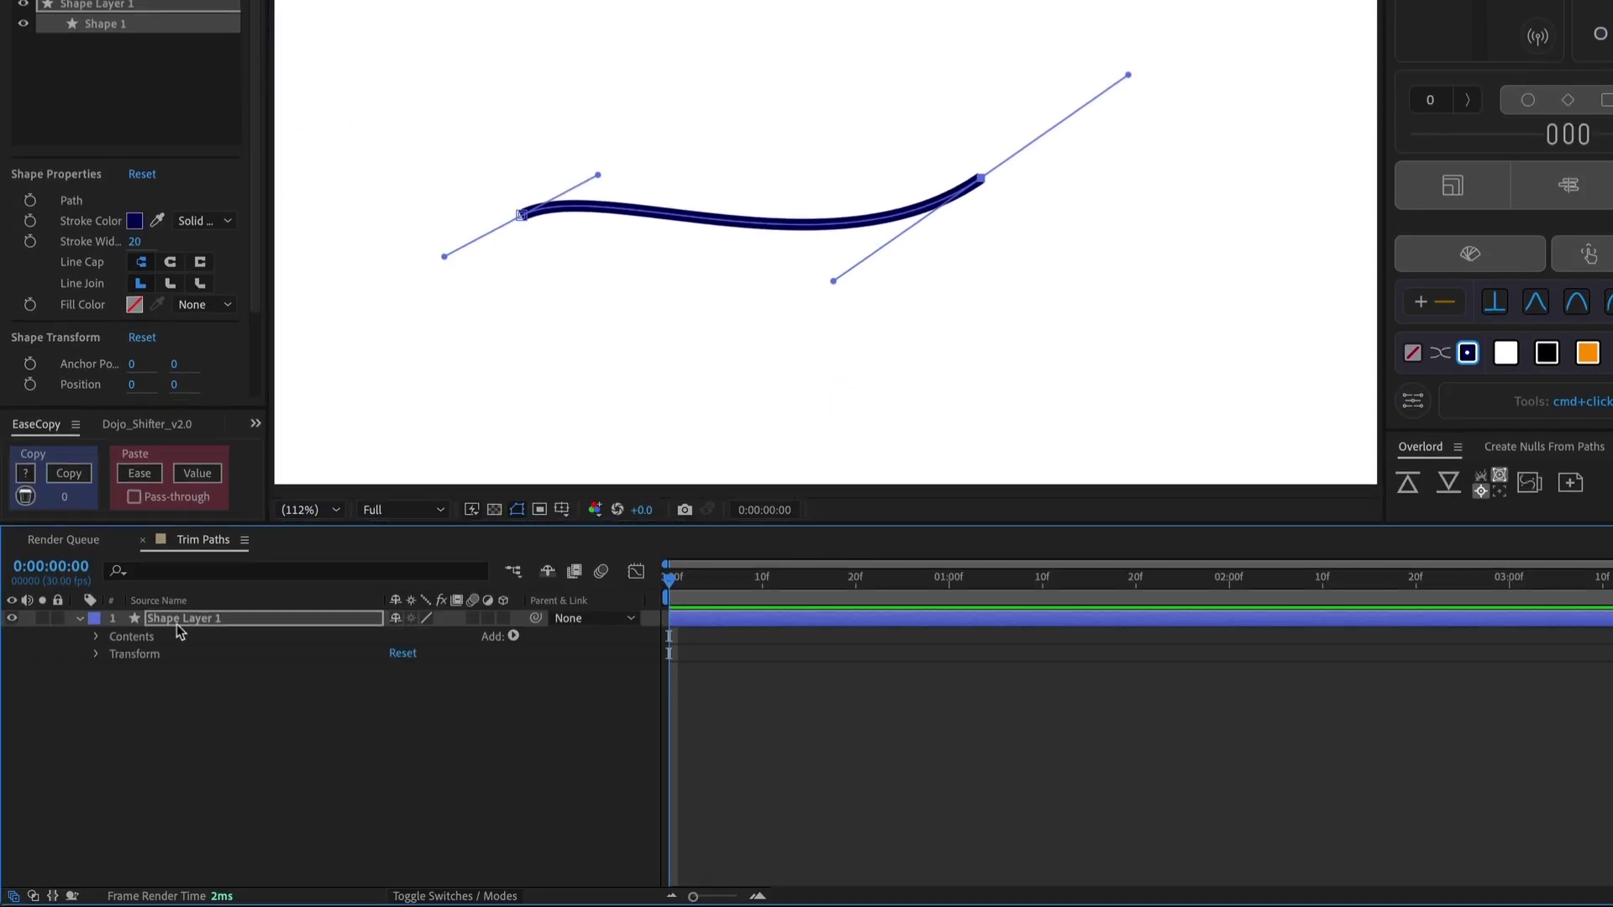
left_click(523, 637)
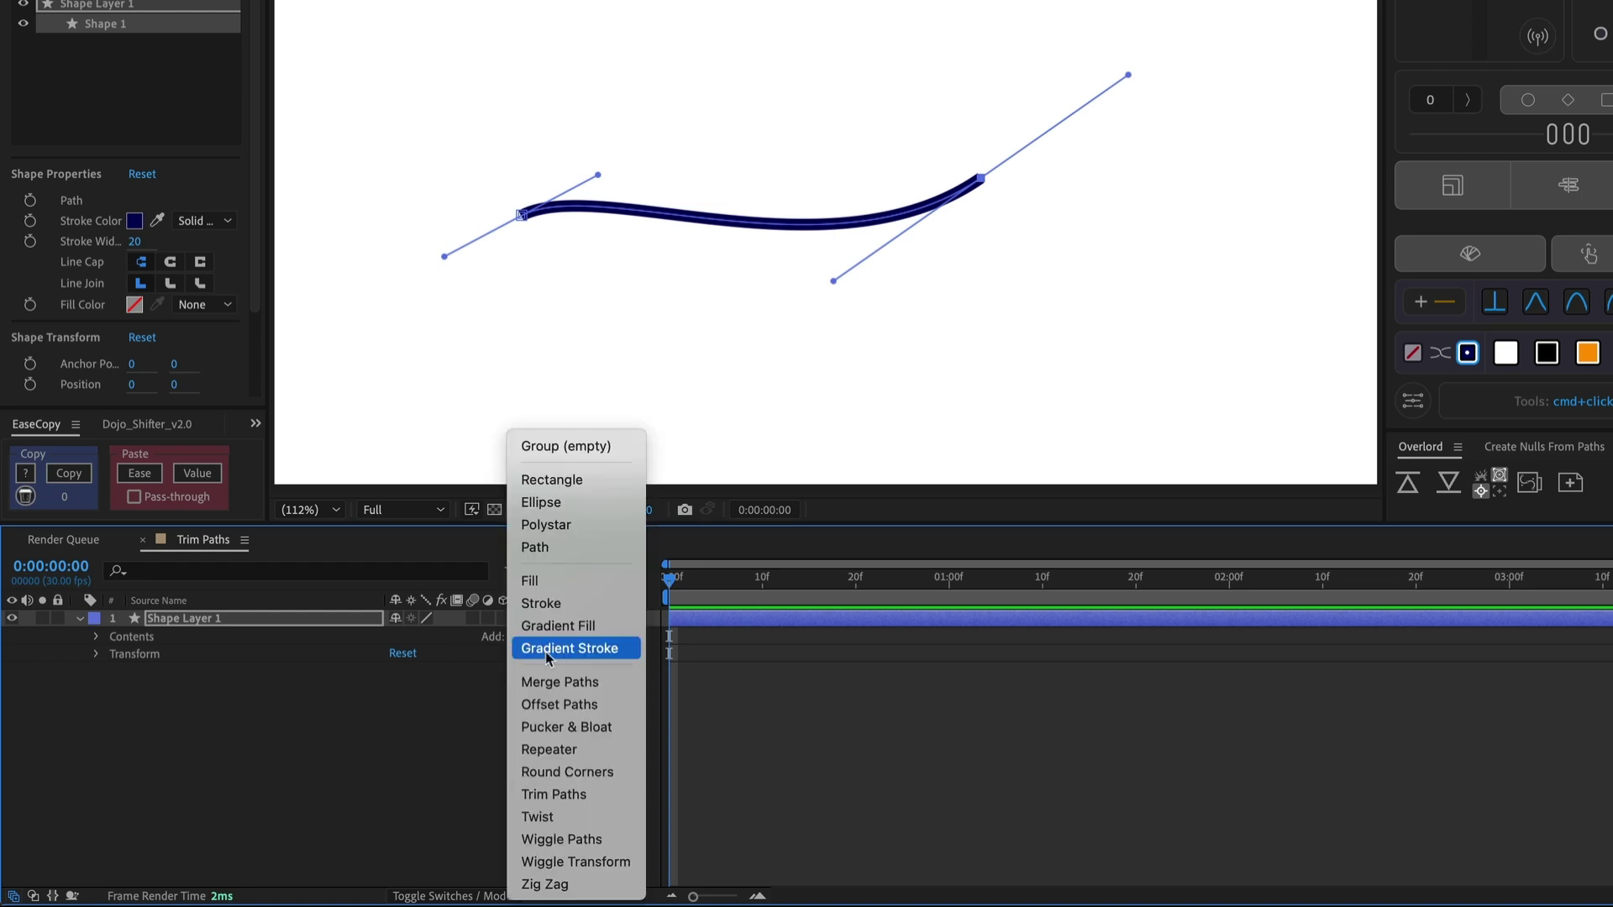
left_click(595, 805)
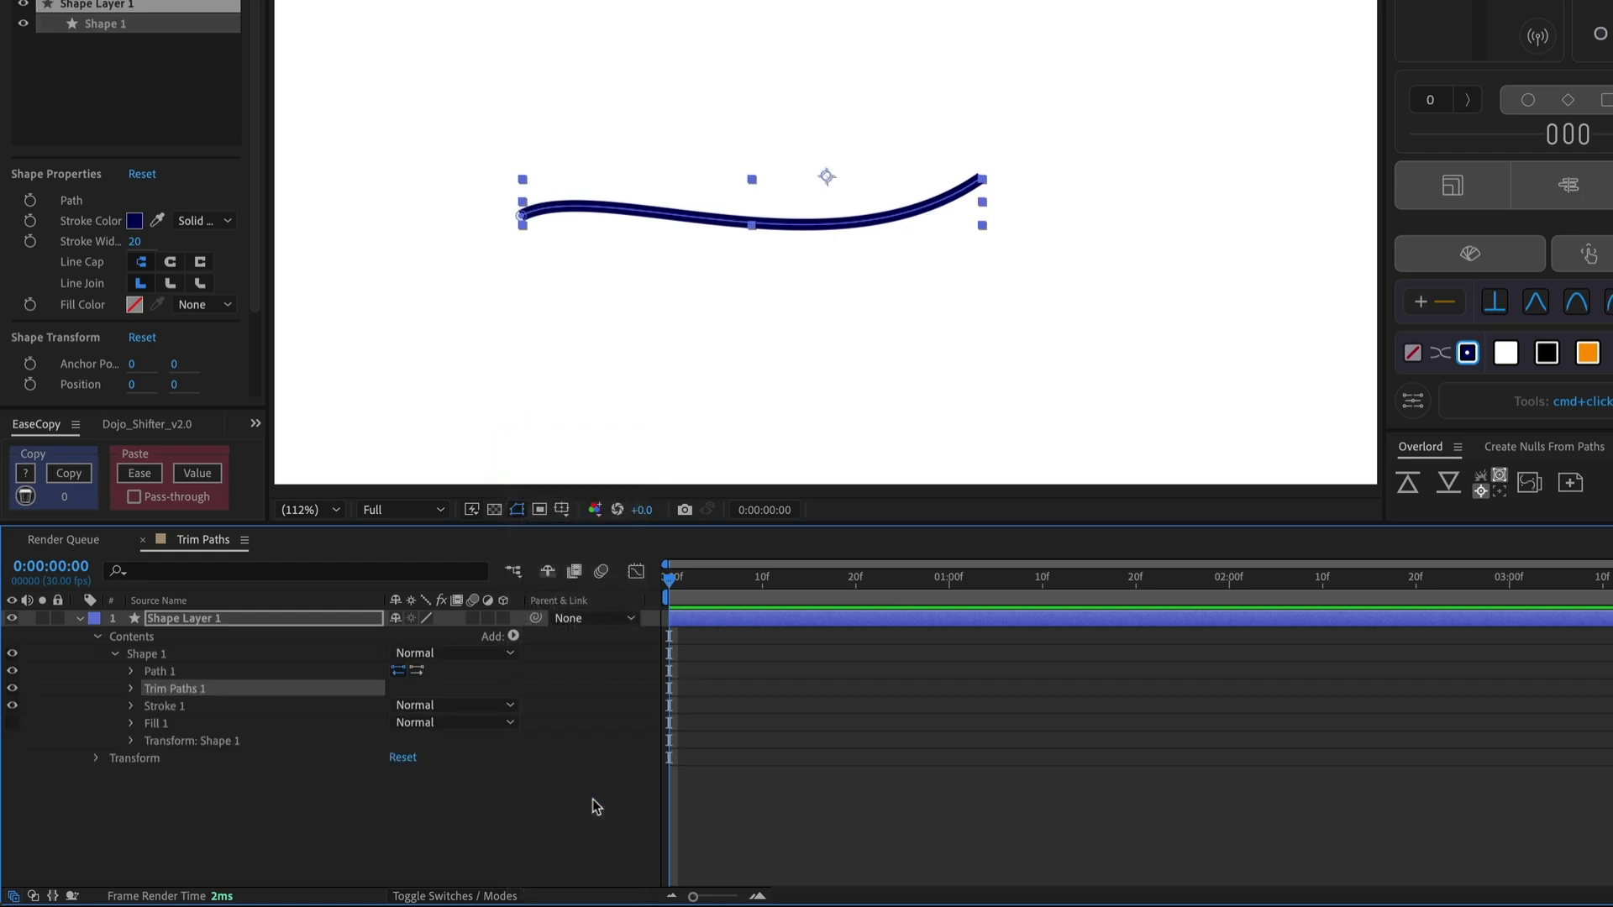
- Keyframe Trim Paths Start 0→100% (1:00–1:20) and End 0→100% (0–20f), then preview
left_click(131, 691)
key("shift+Page_Down")
key("shift+Page_Down")
key("shift+Page_Down")
left_click(166, 706)
key("shift+Page_Down")
key("shift+Page_Down")
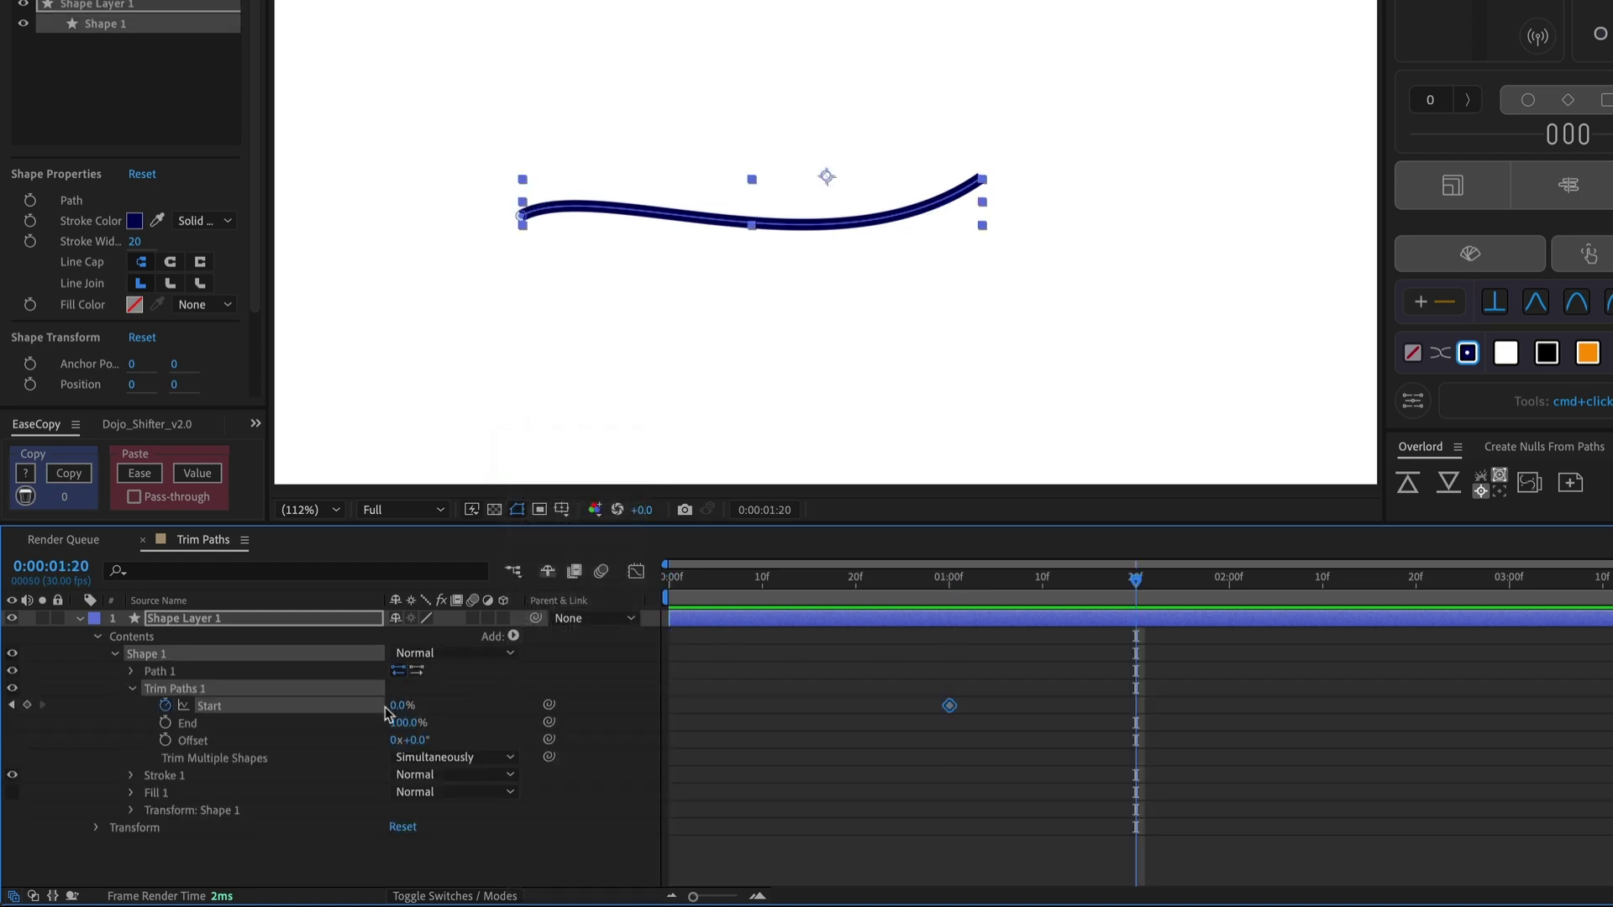
mouse_move(394, 705)
left_mouse_down()
mouse_move(475, 706)
mouse_move(680, 594)
left_mouse_up()
key("shift+Page_Up")
key("shift+Page_Up")
key("shift+Page_Up")
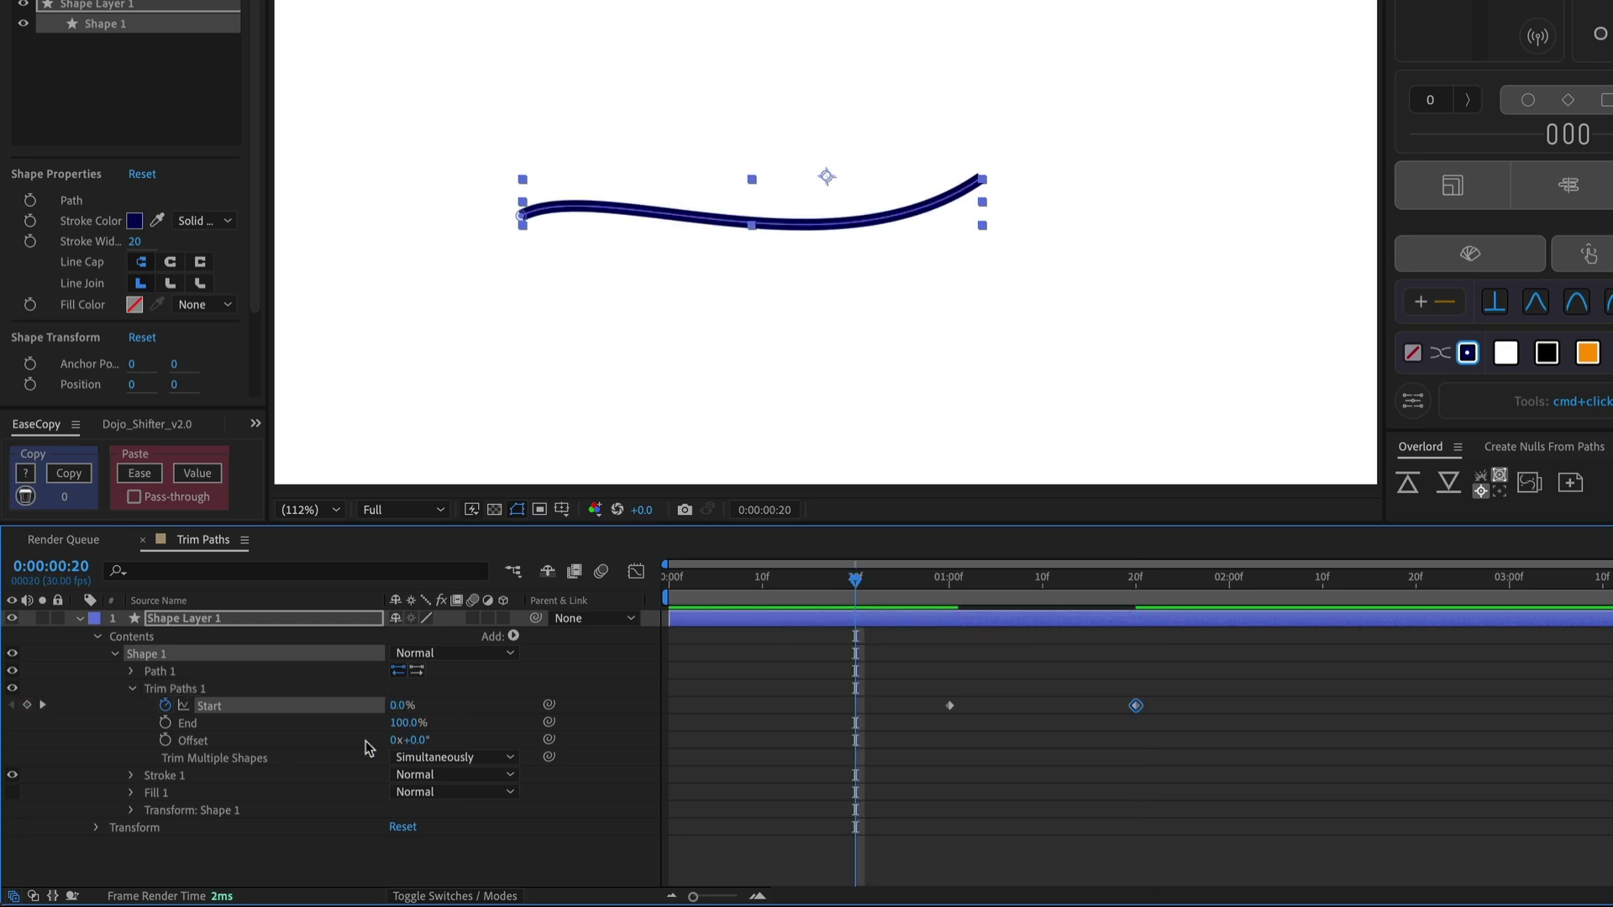
left_click(165, 723)
key("Home")
left_click_drag(397, 722, 305, 730)
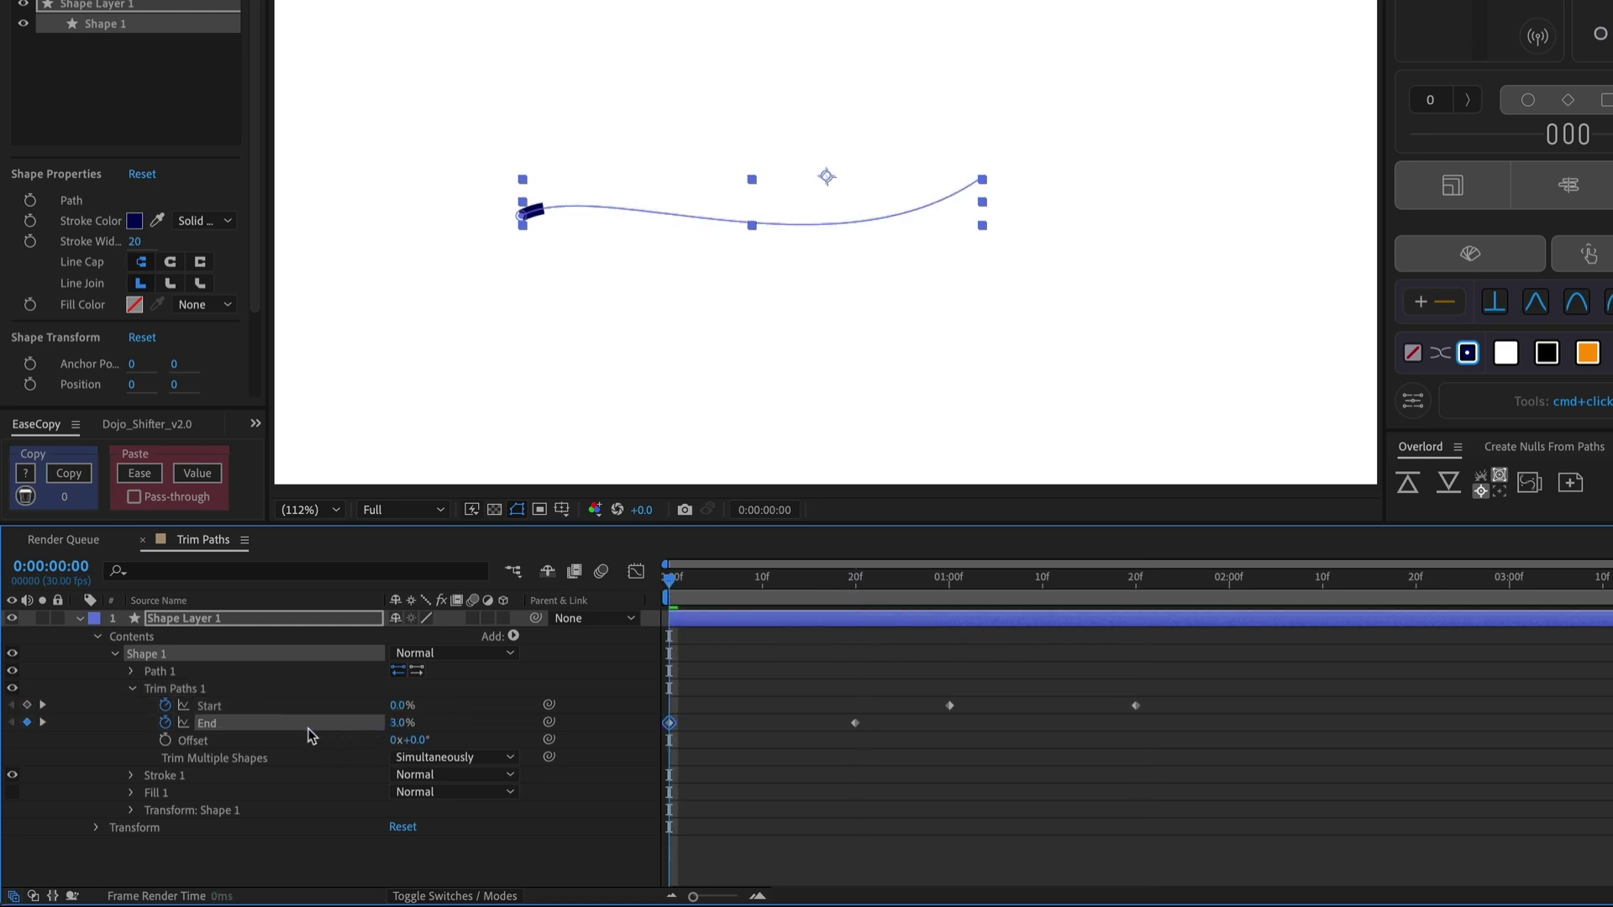
key("space")
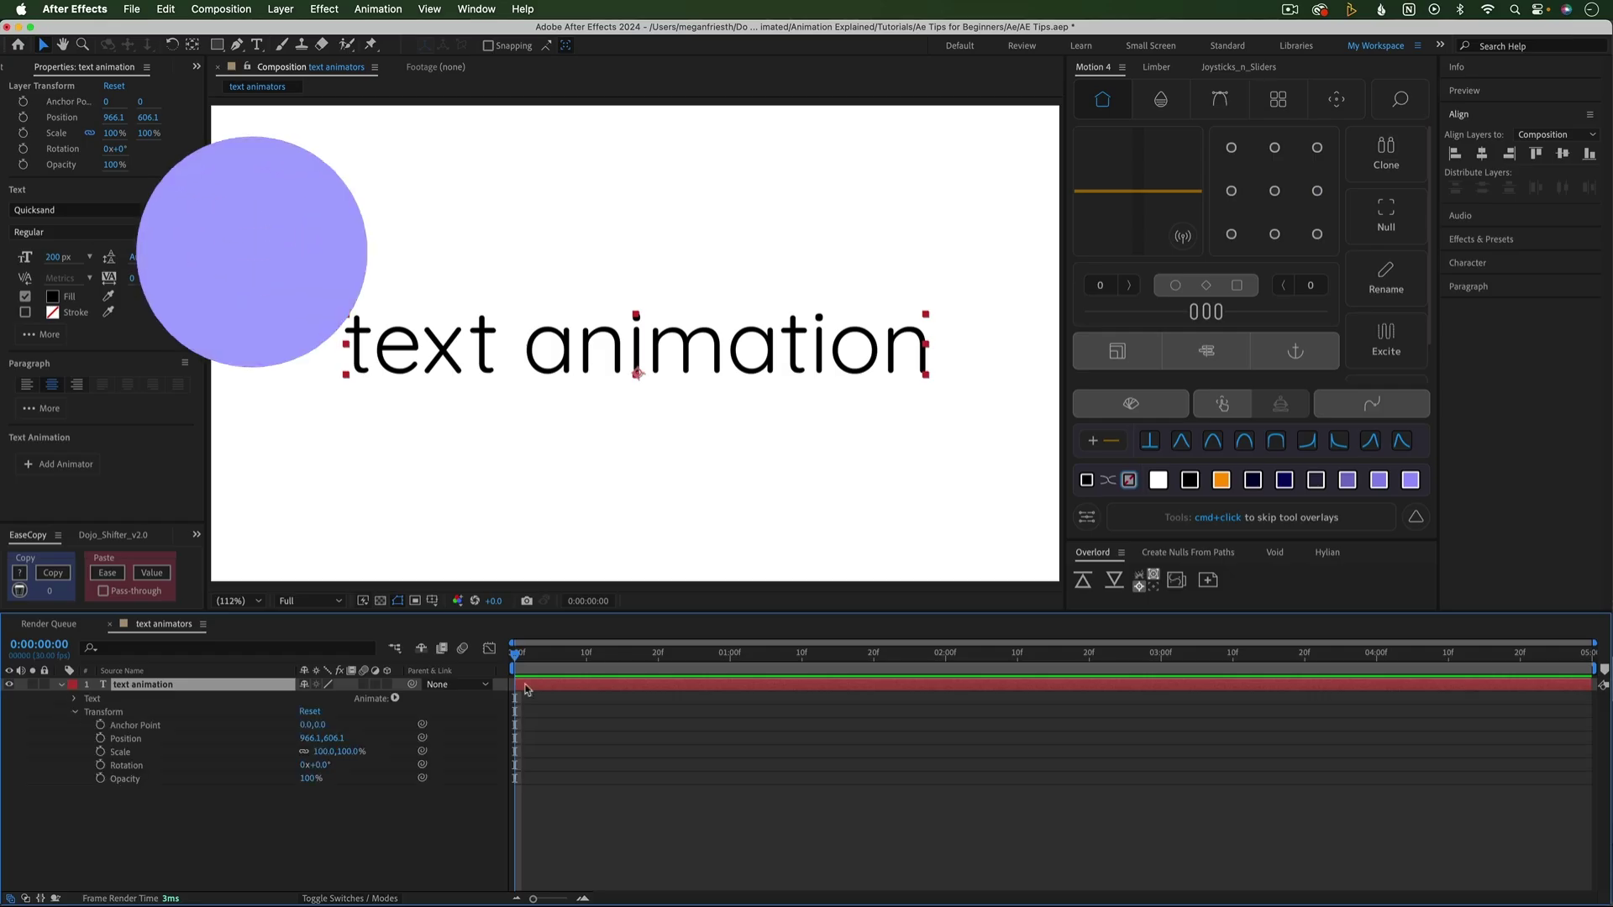
- Keyframe the text to rise and fade in from 0% opacity by 20f with easy ease, then preview it
key("shift+Page_Down")
key("shift+Page_Down")
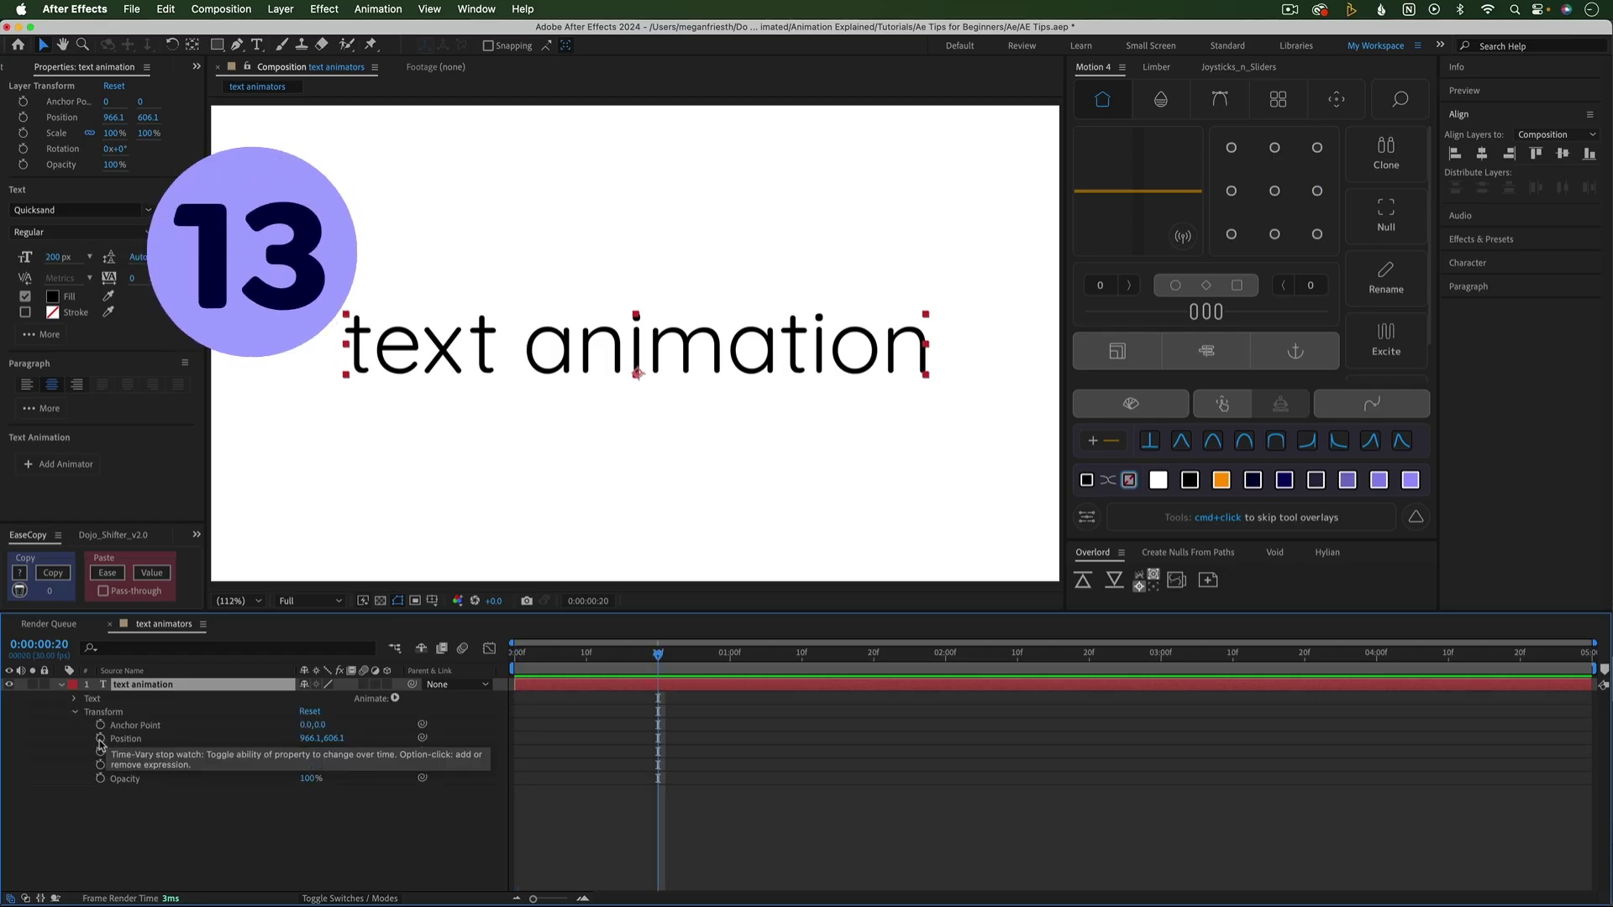
left_click(100, 739)
left_click(100, 778)
key("Home")
left_click_drag(333, 738, 277, 738)
left_click_drag(307, 778, 129, 773)
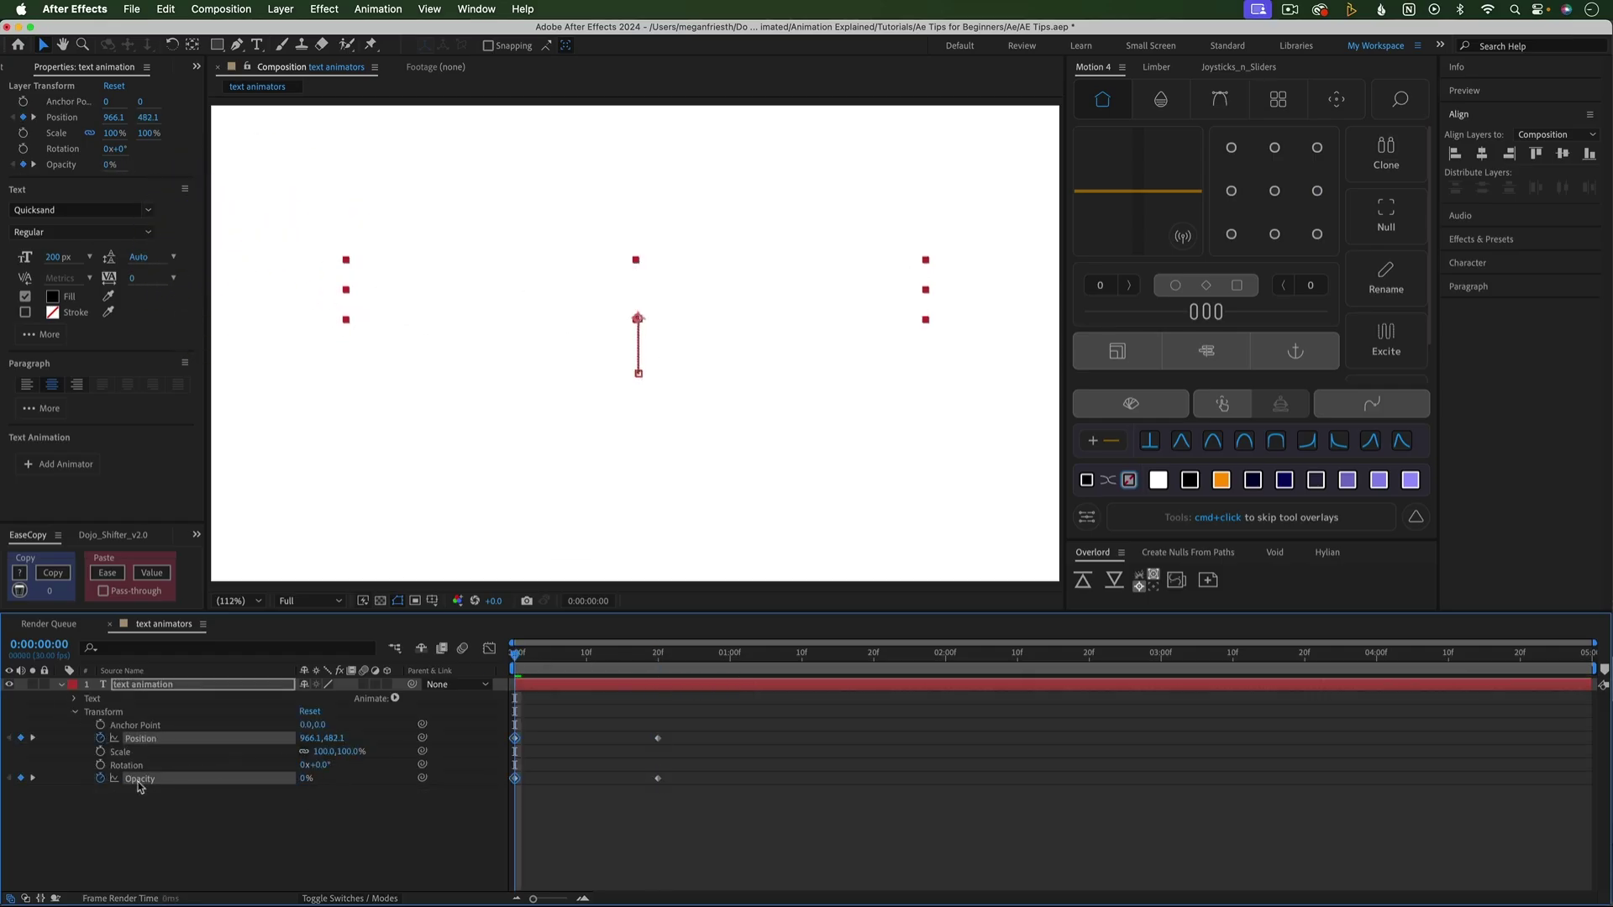
left_click_drag(702, 730, 468, 810)
key("F9")
left_click(537, 823)
key("space")
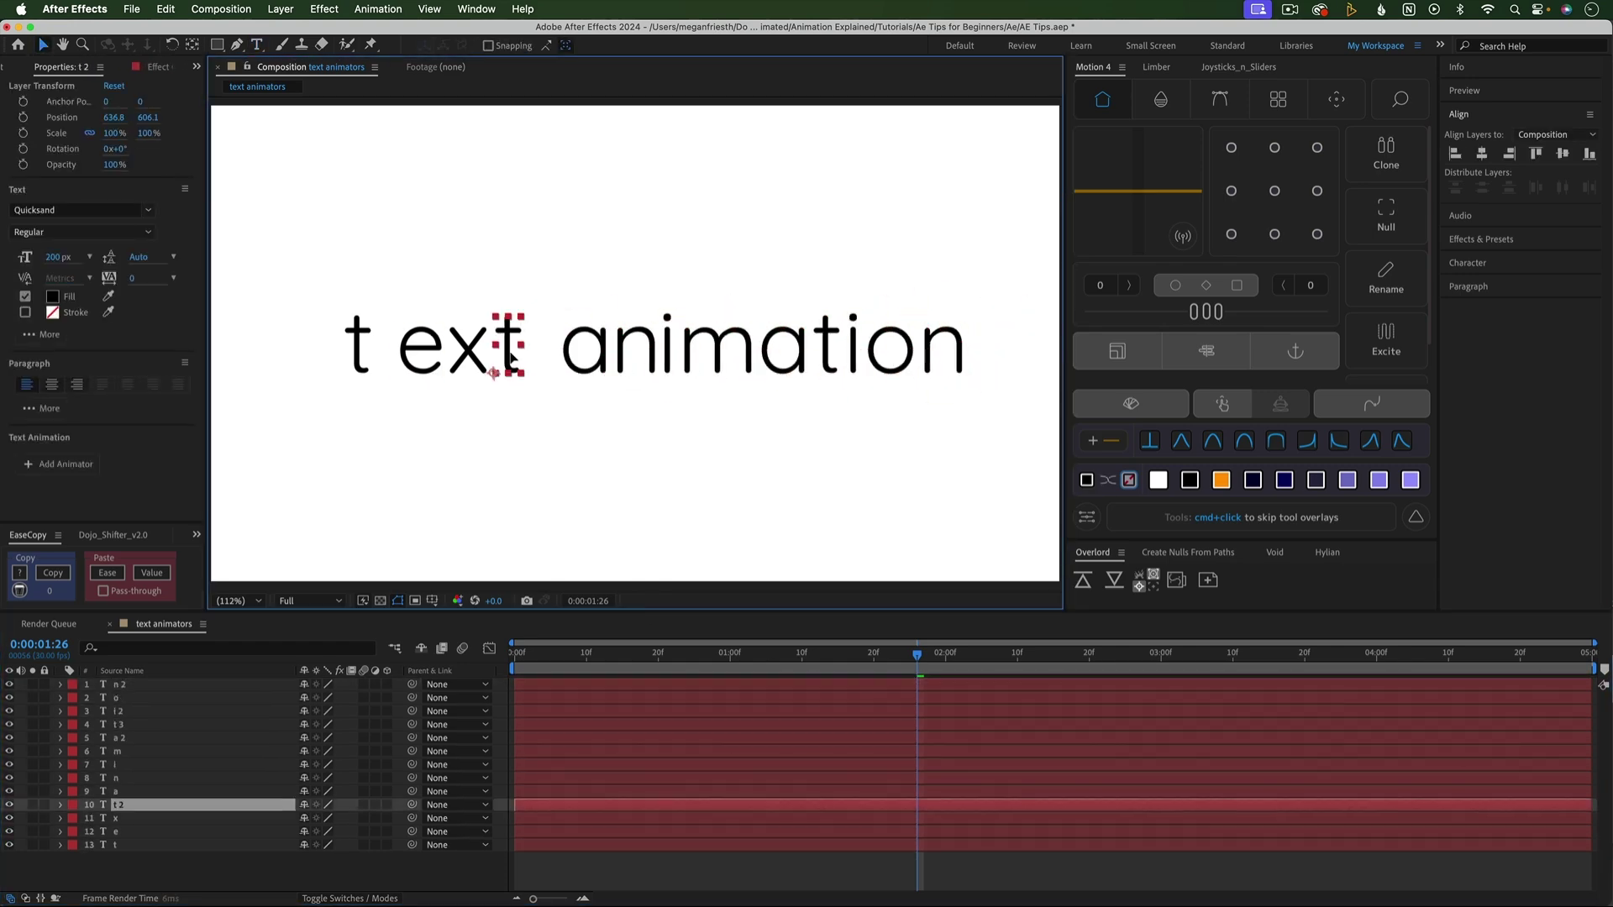
key("space")
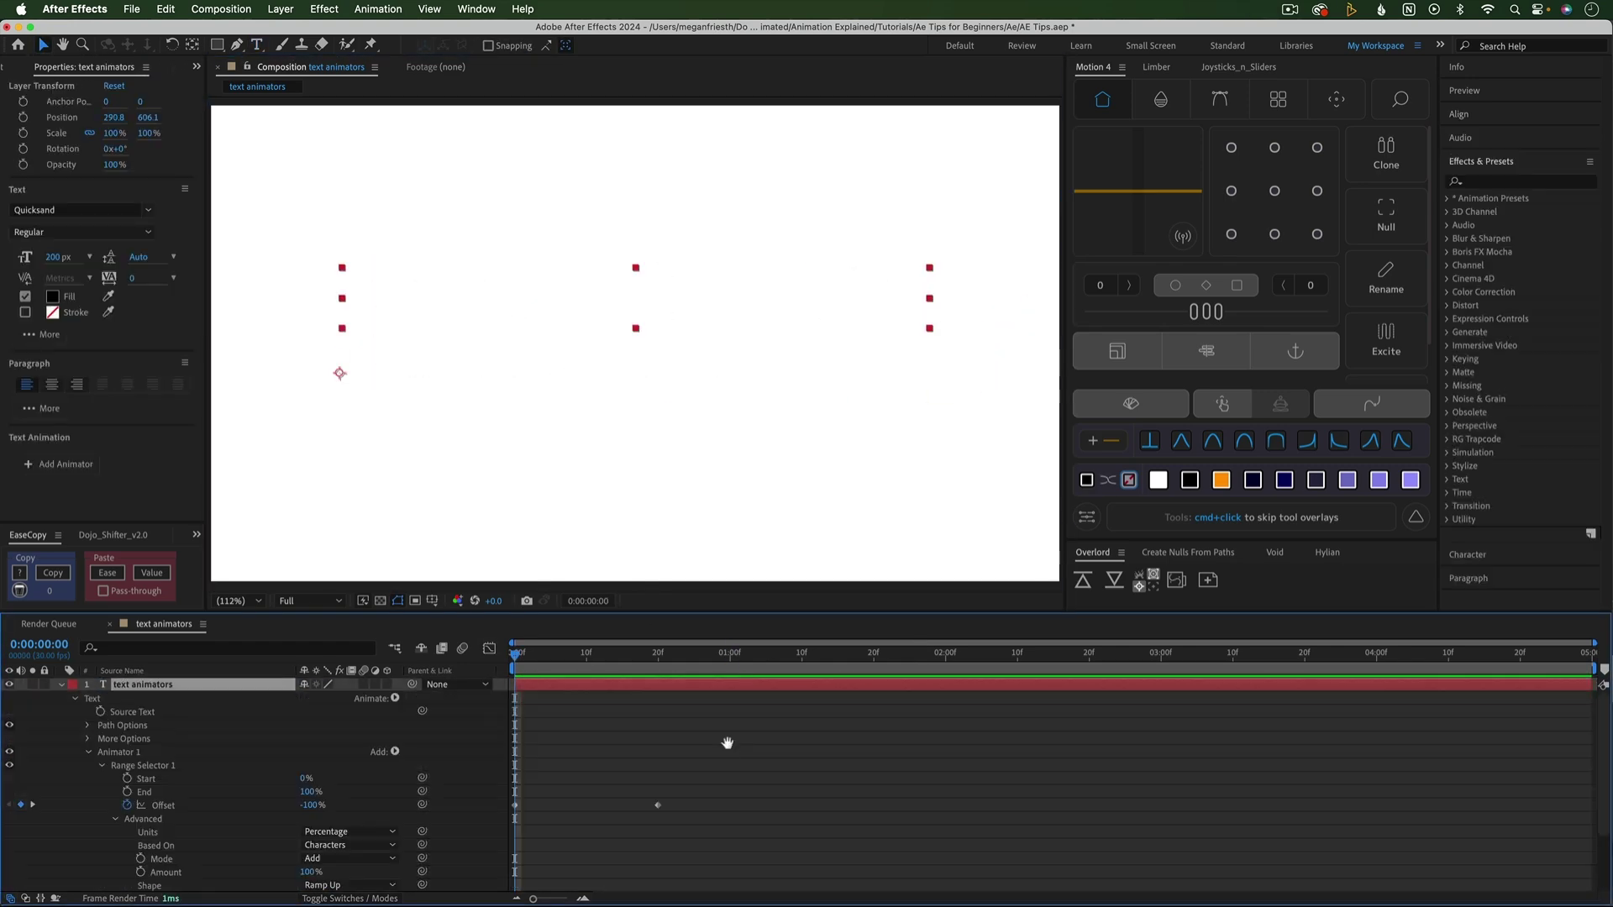
key("space")
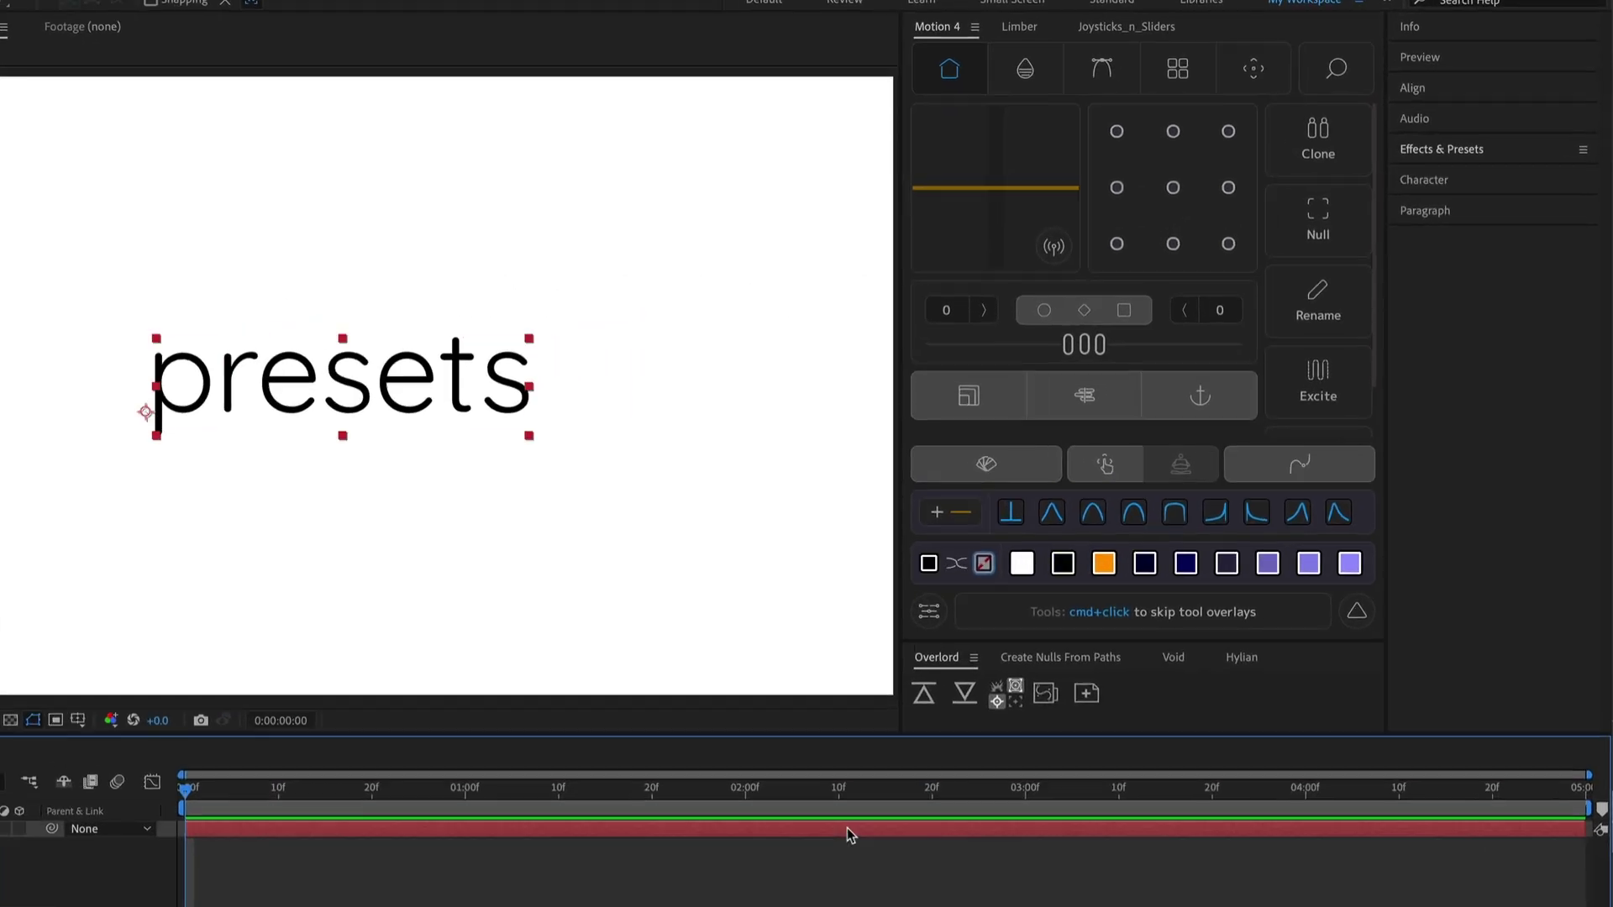
- Apply the Text > Animate In > Opacity Flicker In preset to the presets text
left_click(1460, 149)
left_click(1397, 198)
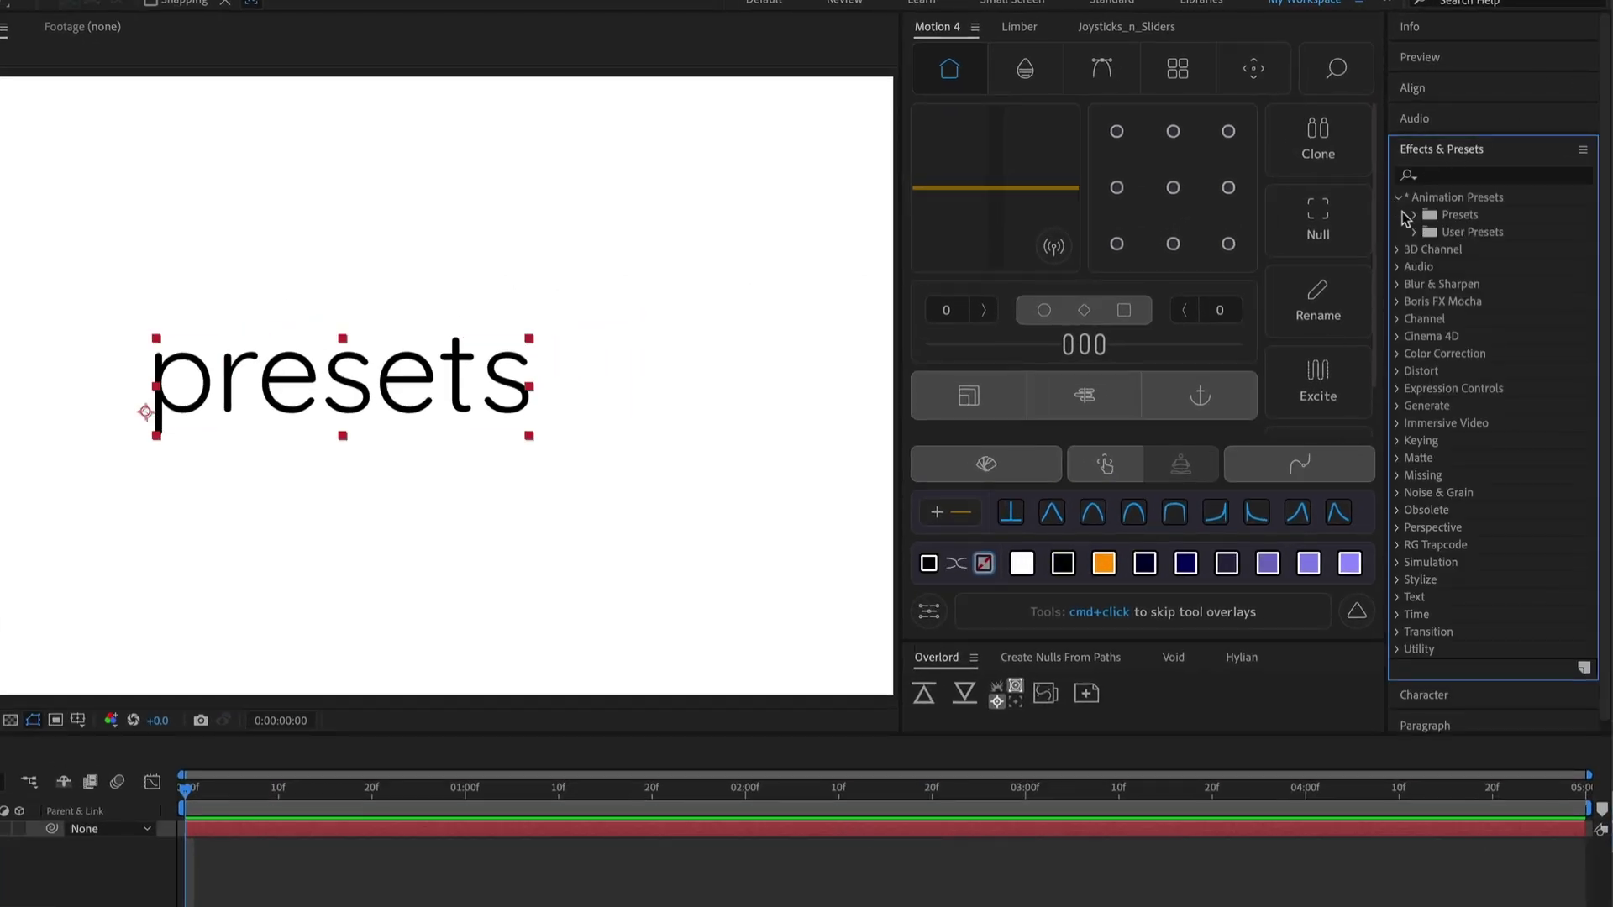
left_click(1415, 216)
left_click(1432, 439)
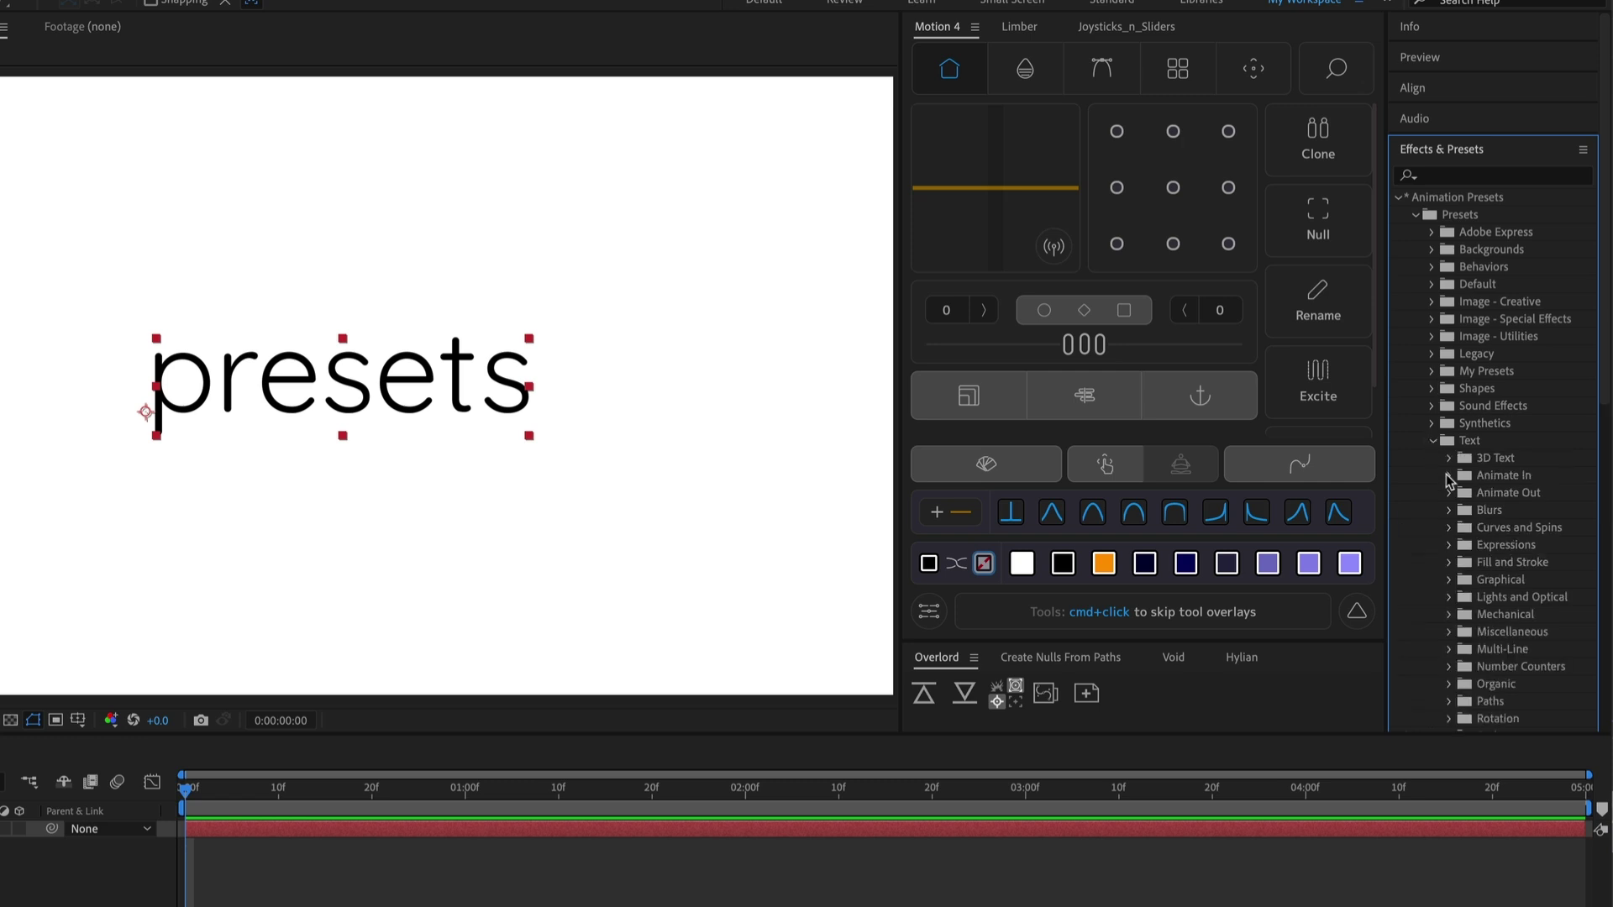
left_click(1450, 475)
double_click(1548, 539)
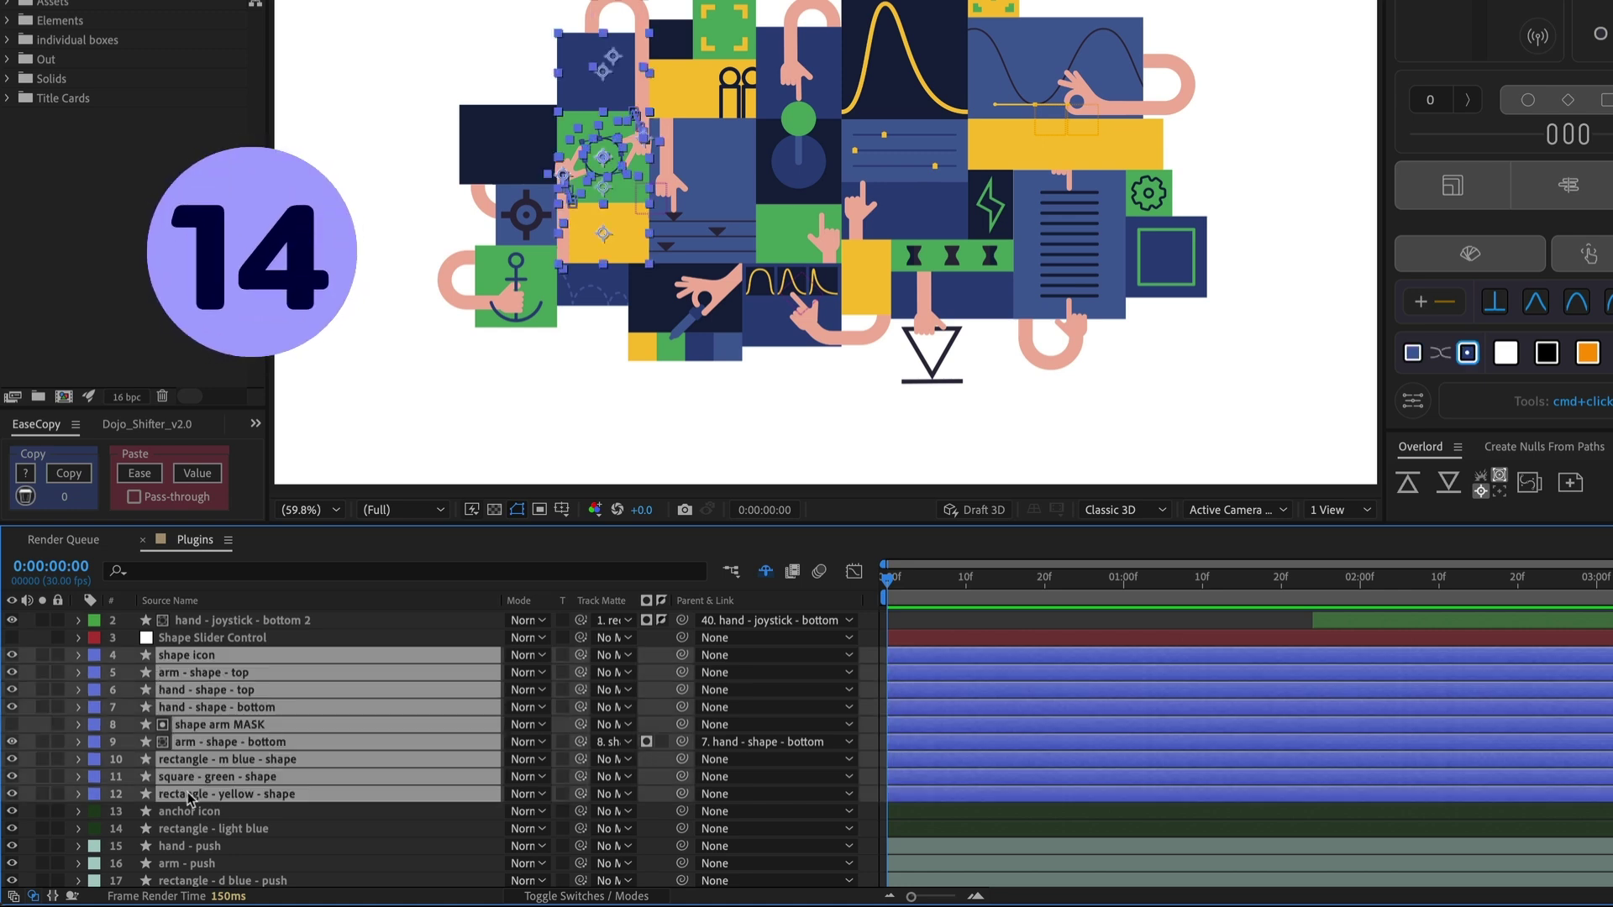
- Give the selected layers 4–12 a yellow label
left_click(92, 659)
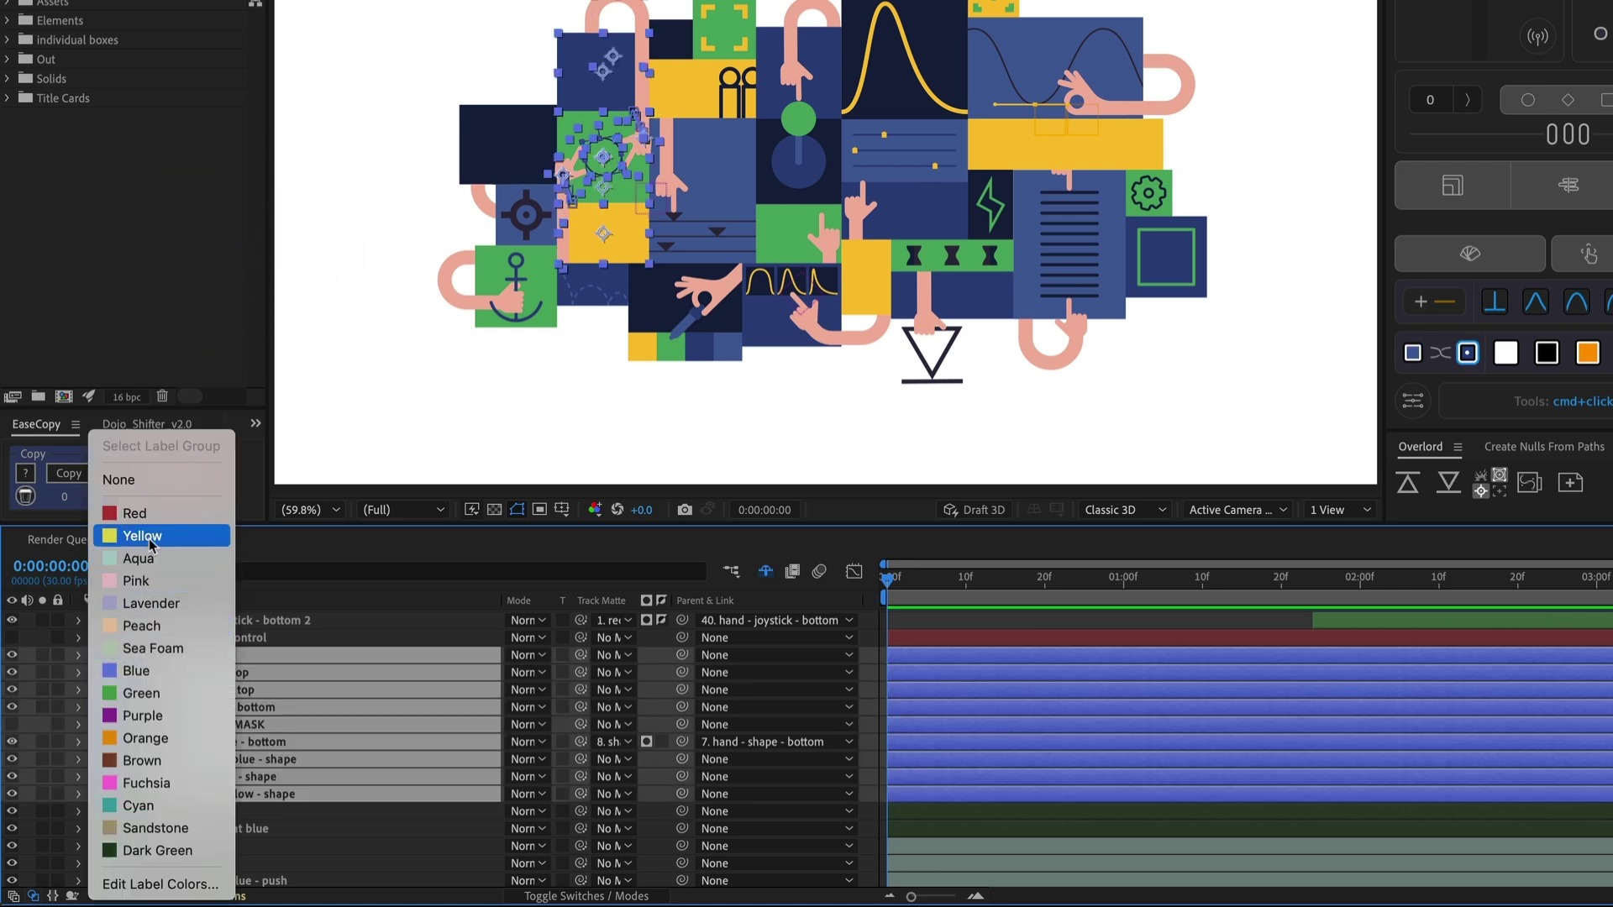
left_click(187, 540)
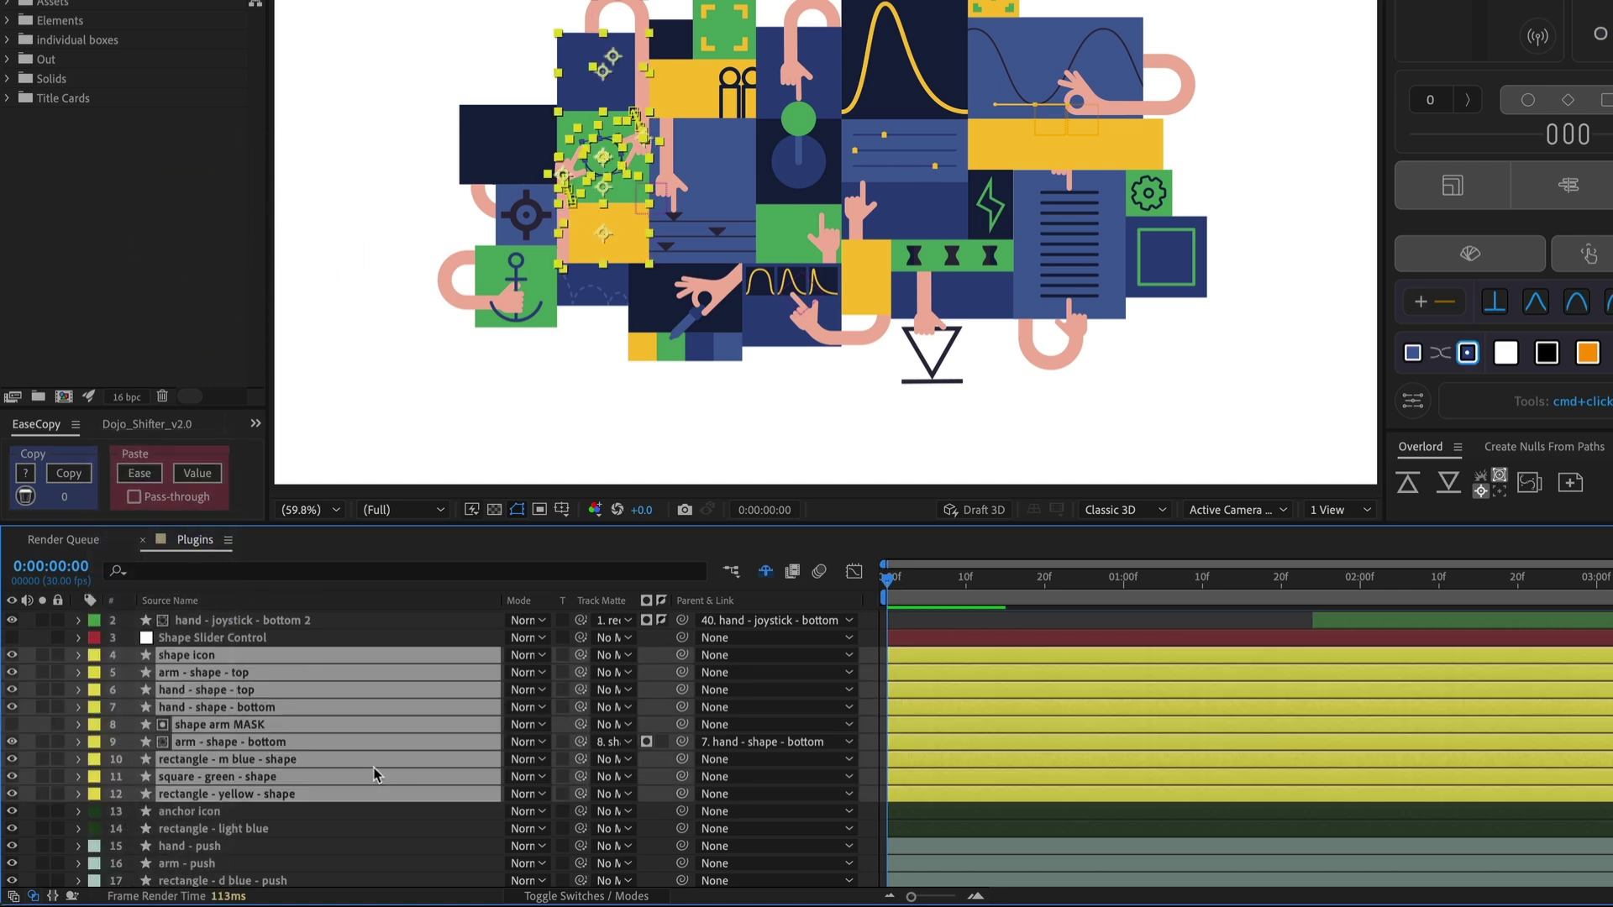
left_click(903, 625)
scroll(350, 757, "down", 10)
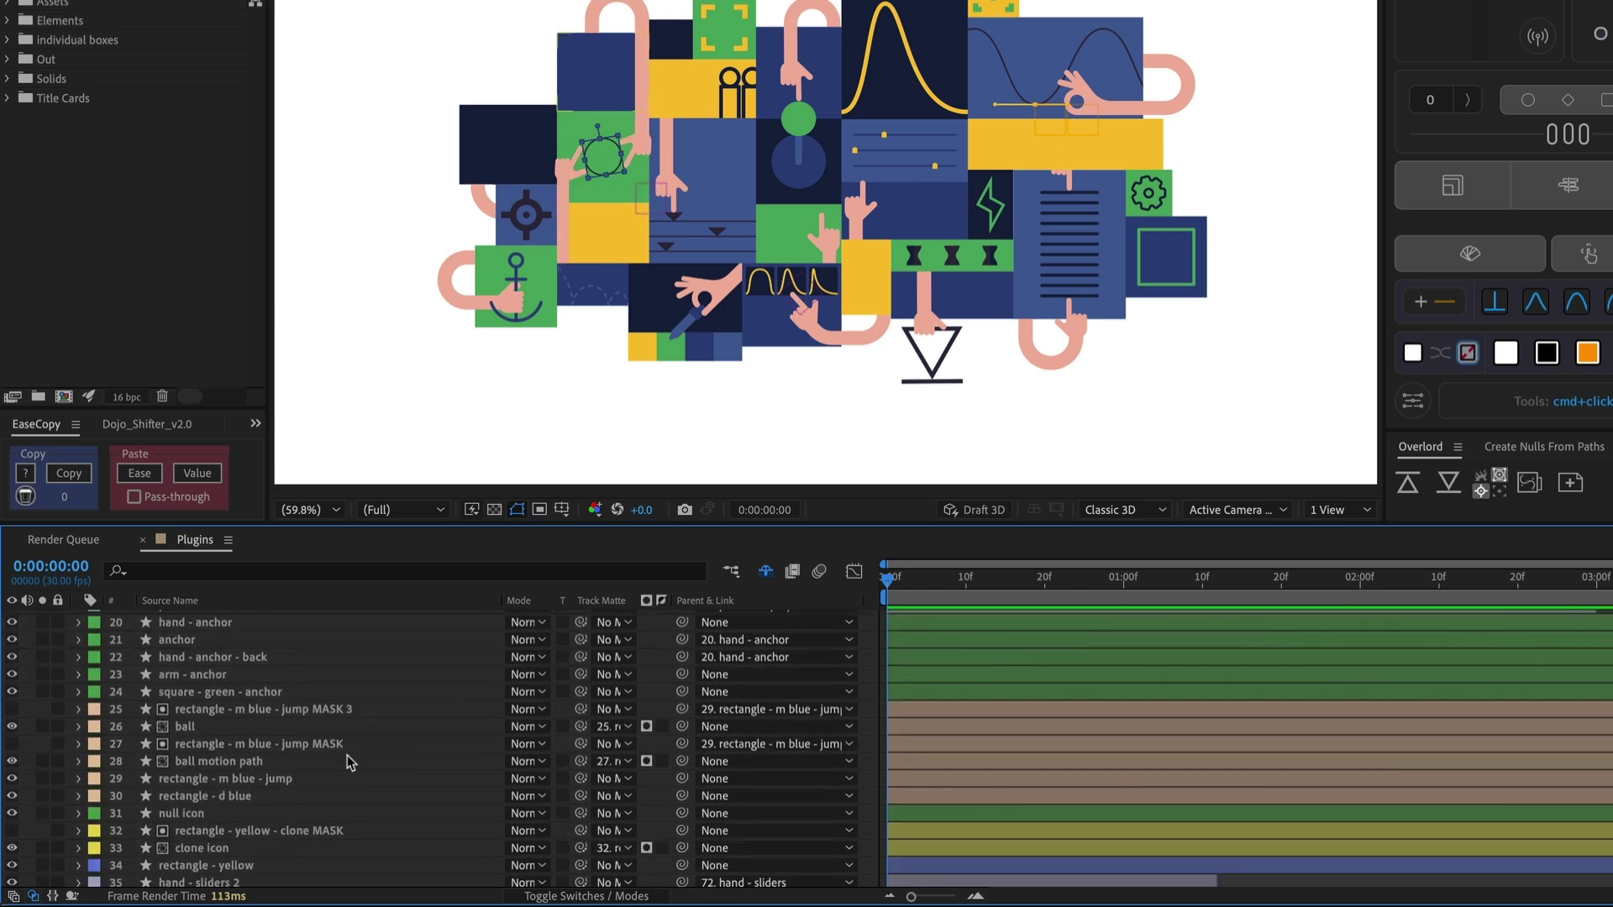
scroll(350, 761, "up", 10)
- Select the tools icon layer's purple label group and turn off their visibility
left_click(102, 658)
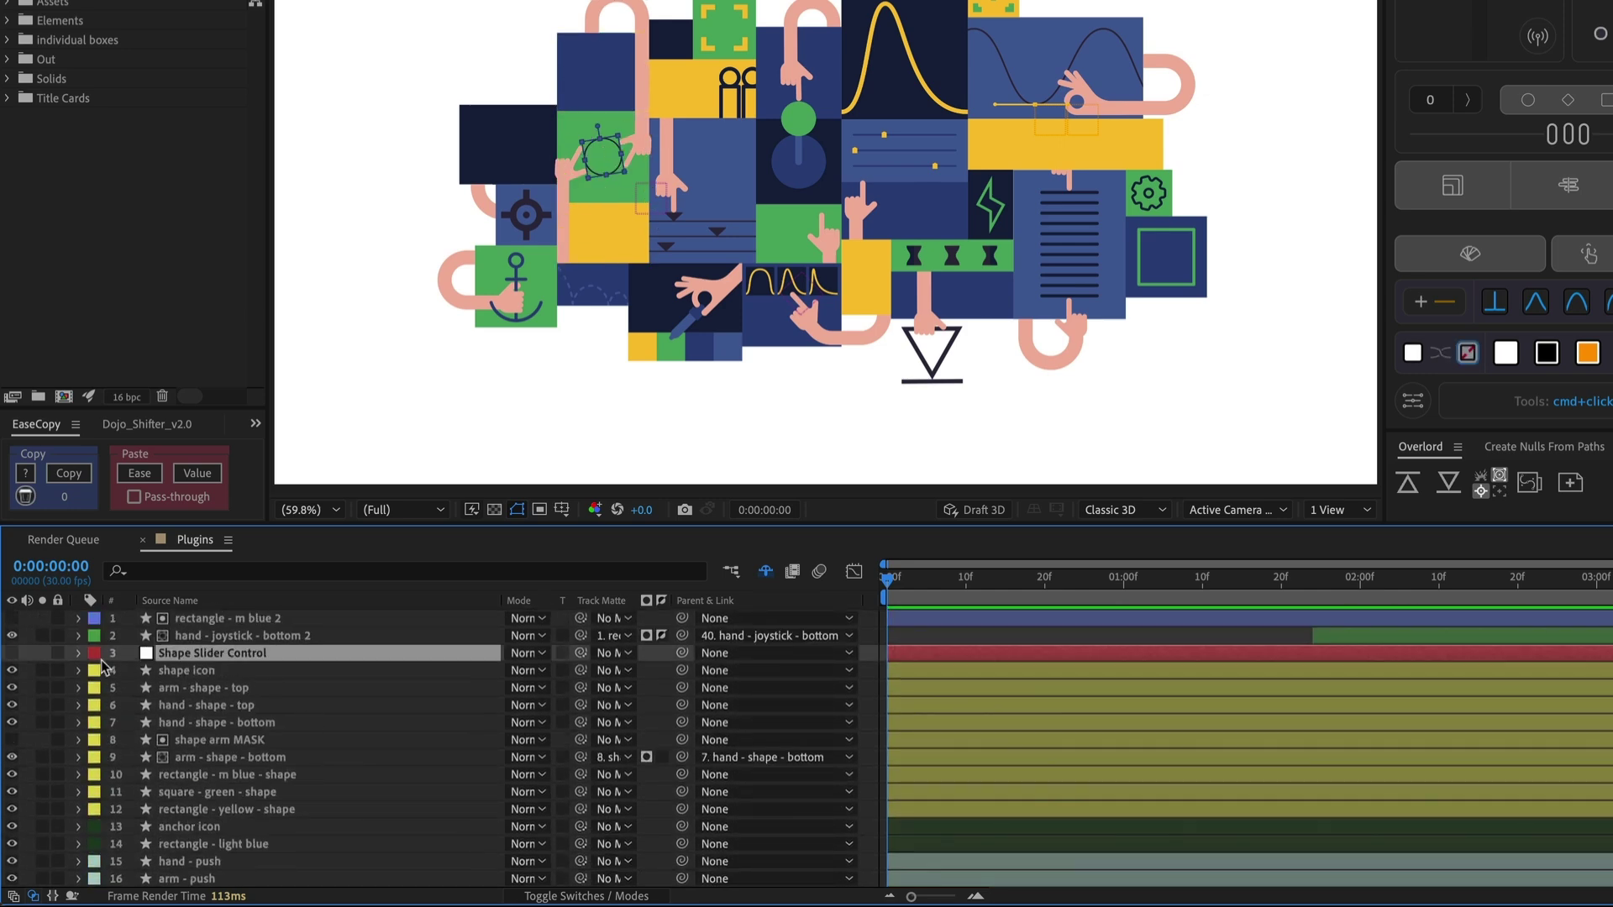
scroll(971, 688, "down", 20)
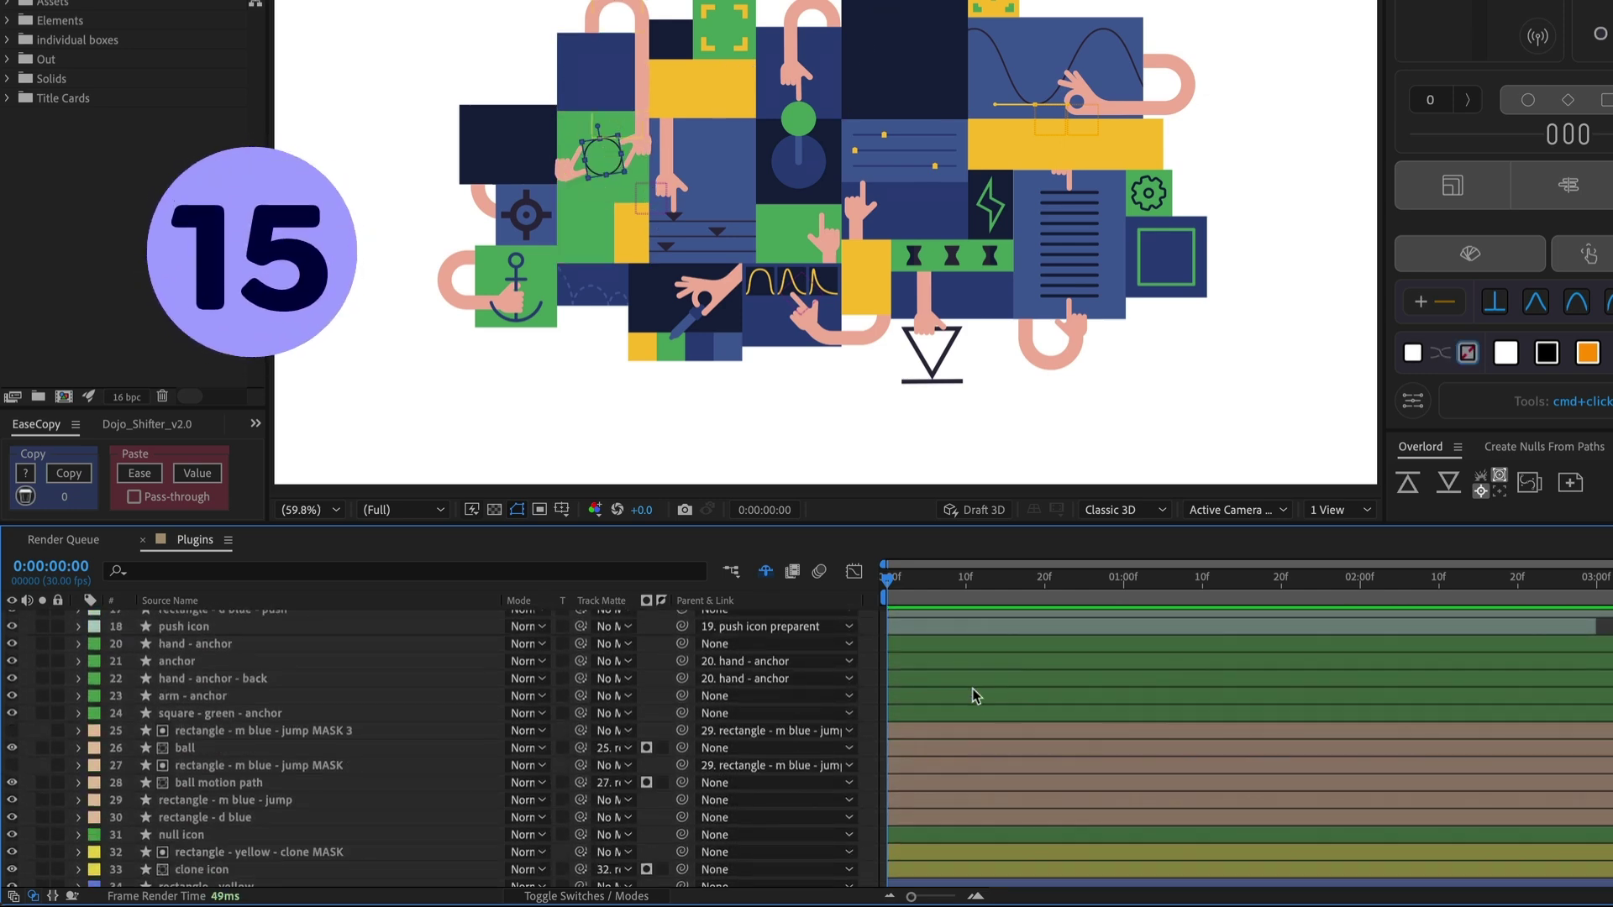
scroll(970, 688, "down", 20)
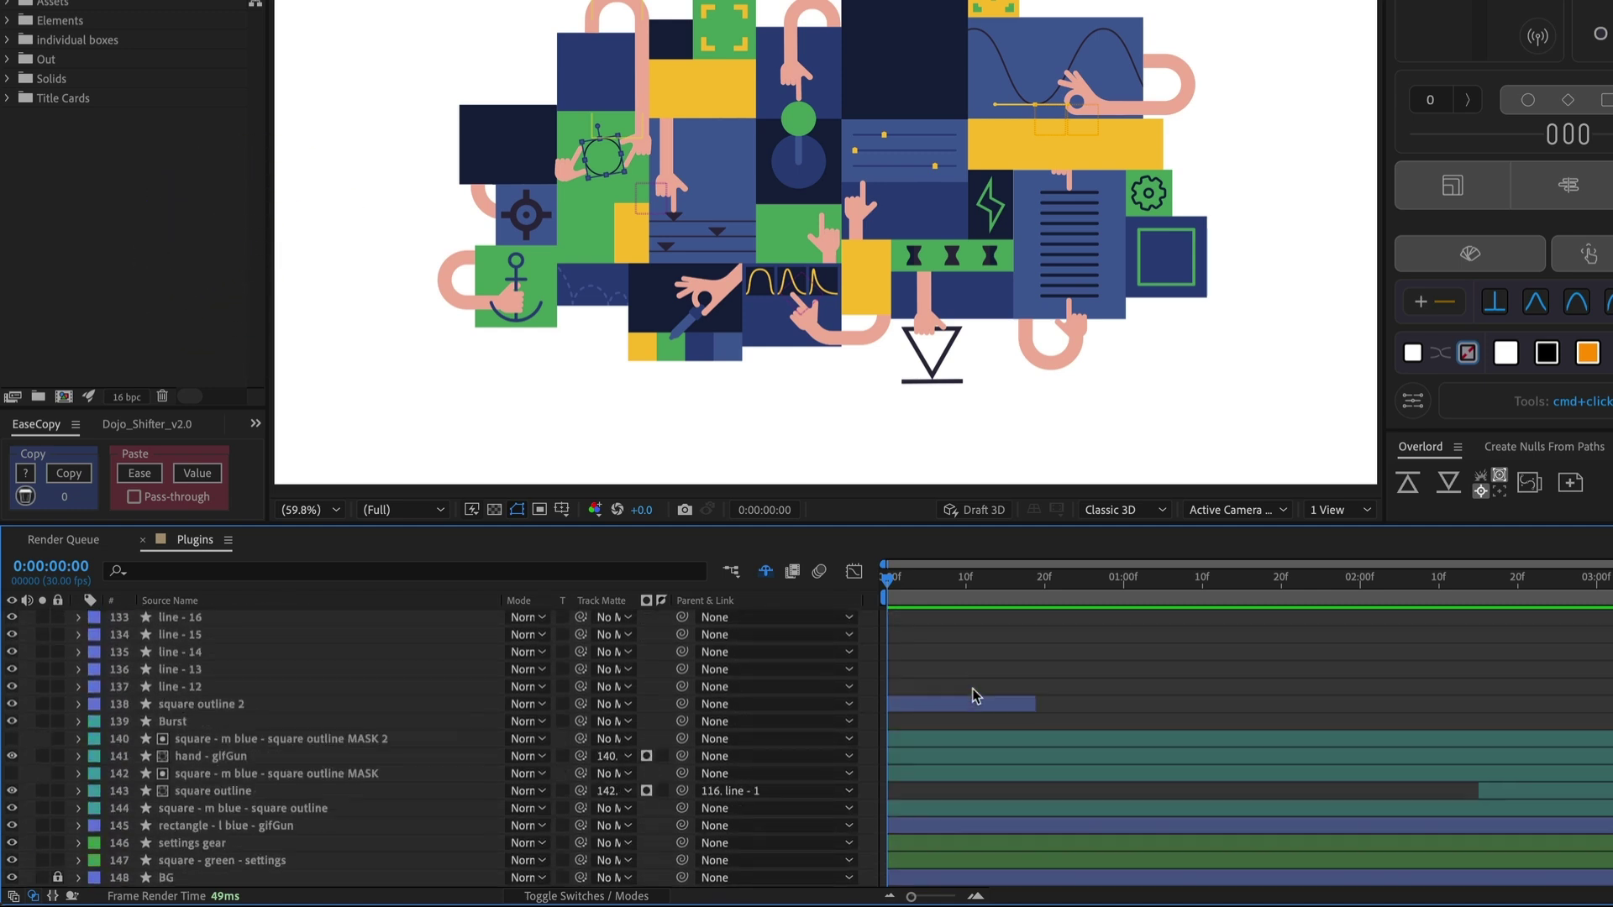
scroll(214, 729, "up", 9)
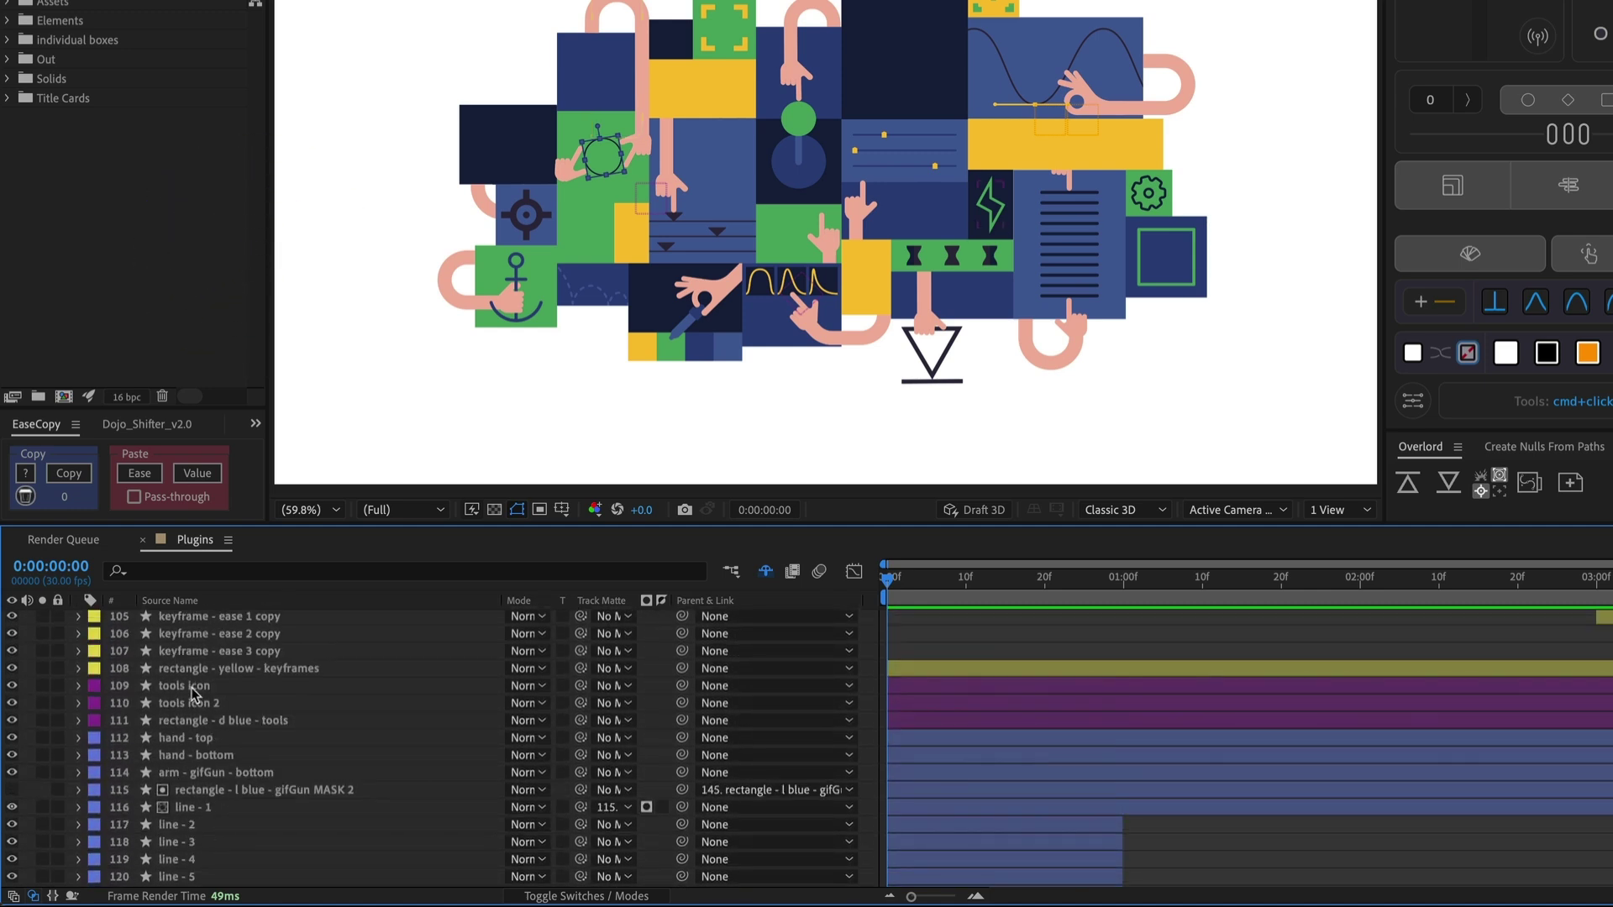
left_click(193, 687)
left_click(93, 693)
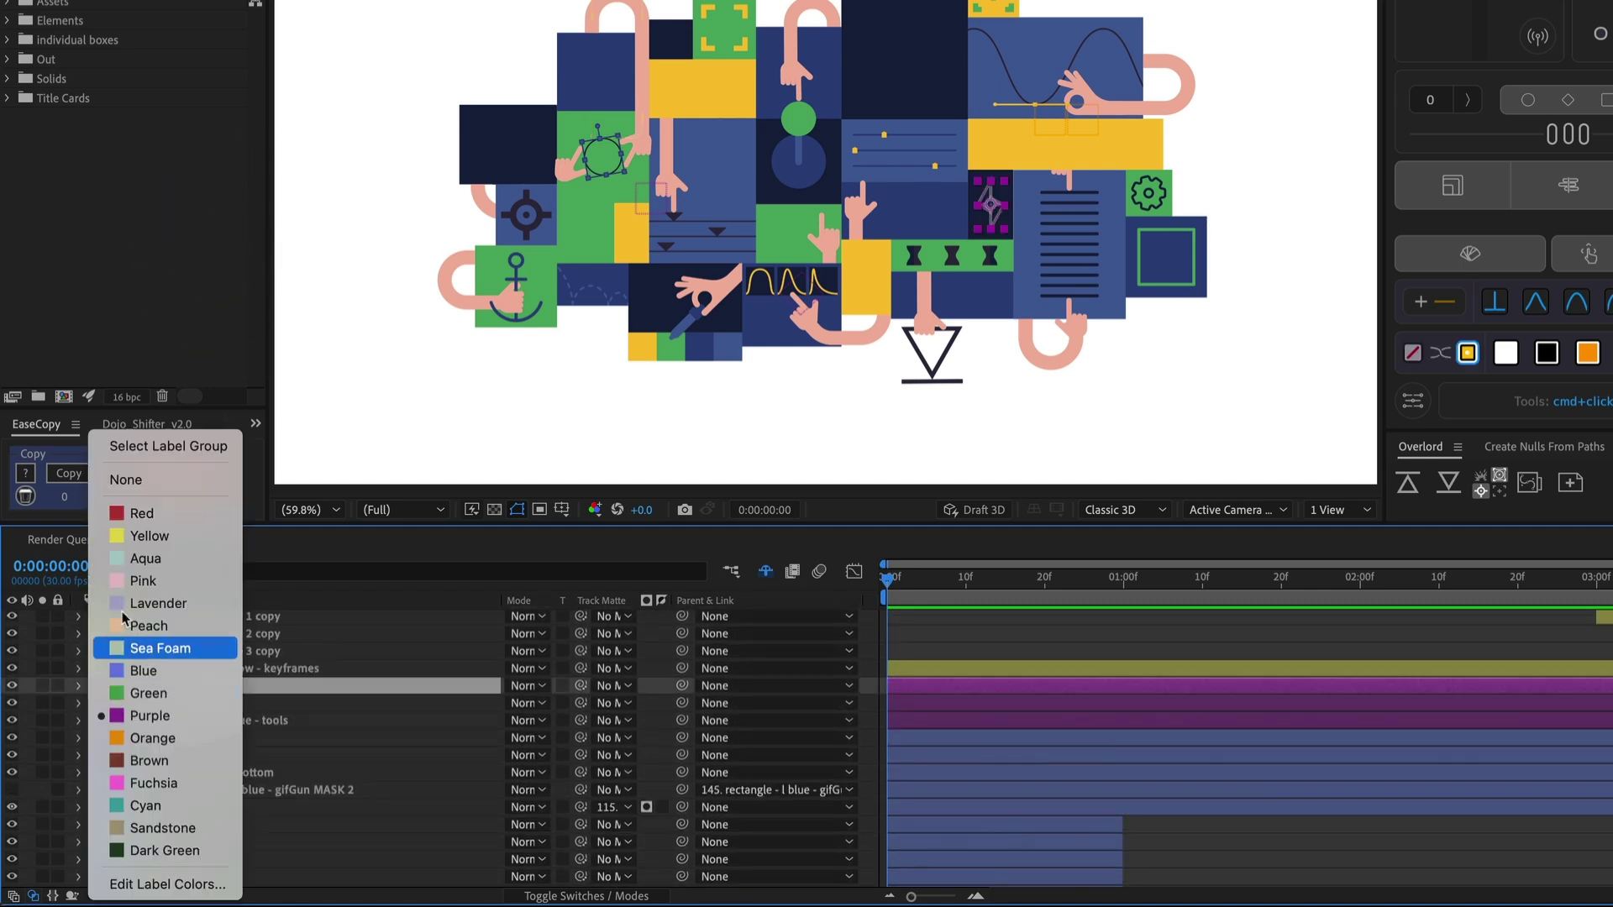
left_click(183, 449)
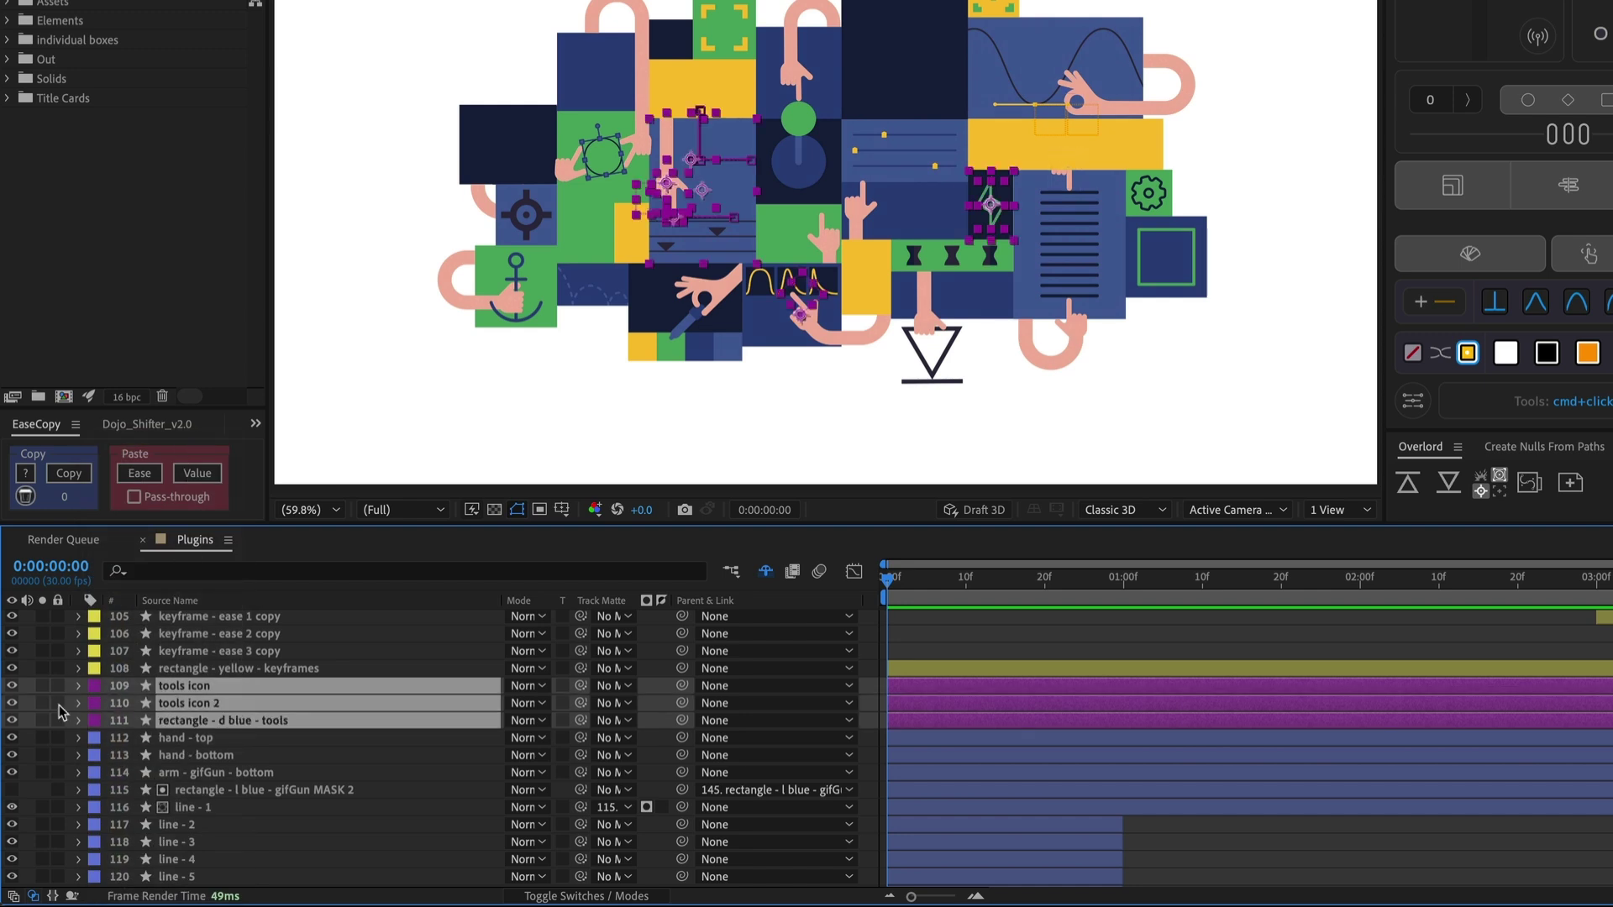
left_click(12, 720)
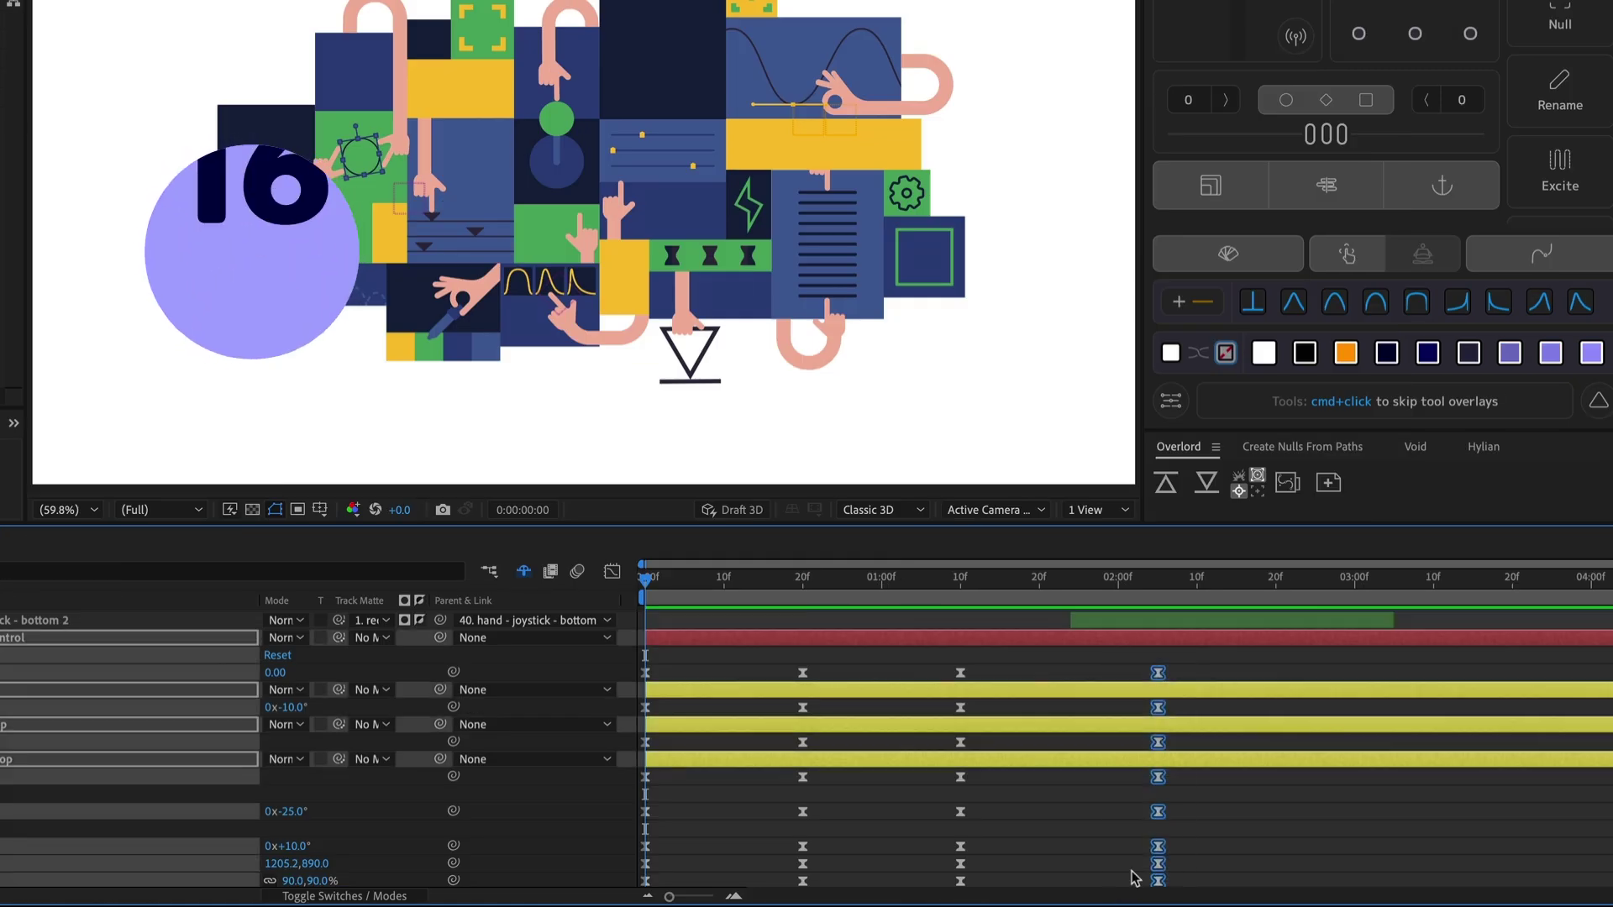
- Label the last column of keyframes blue
left_click_drag(1133, 874, 1155, 677)
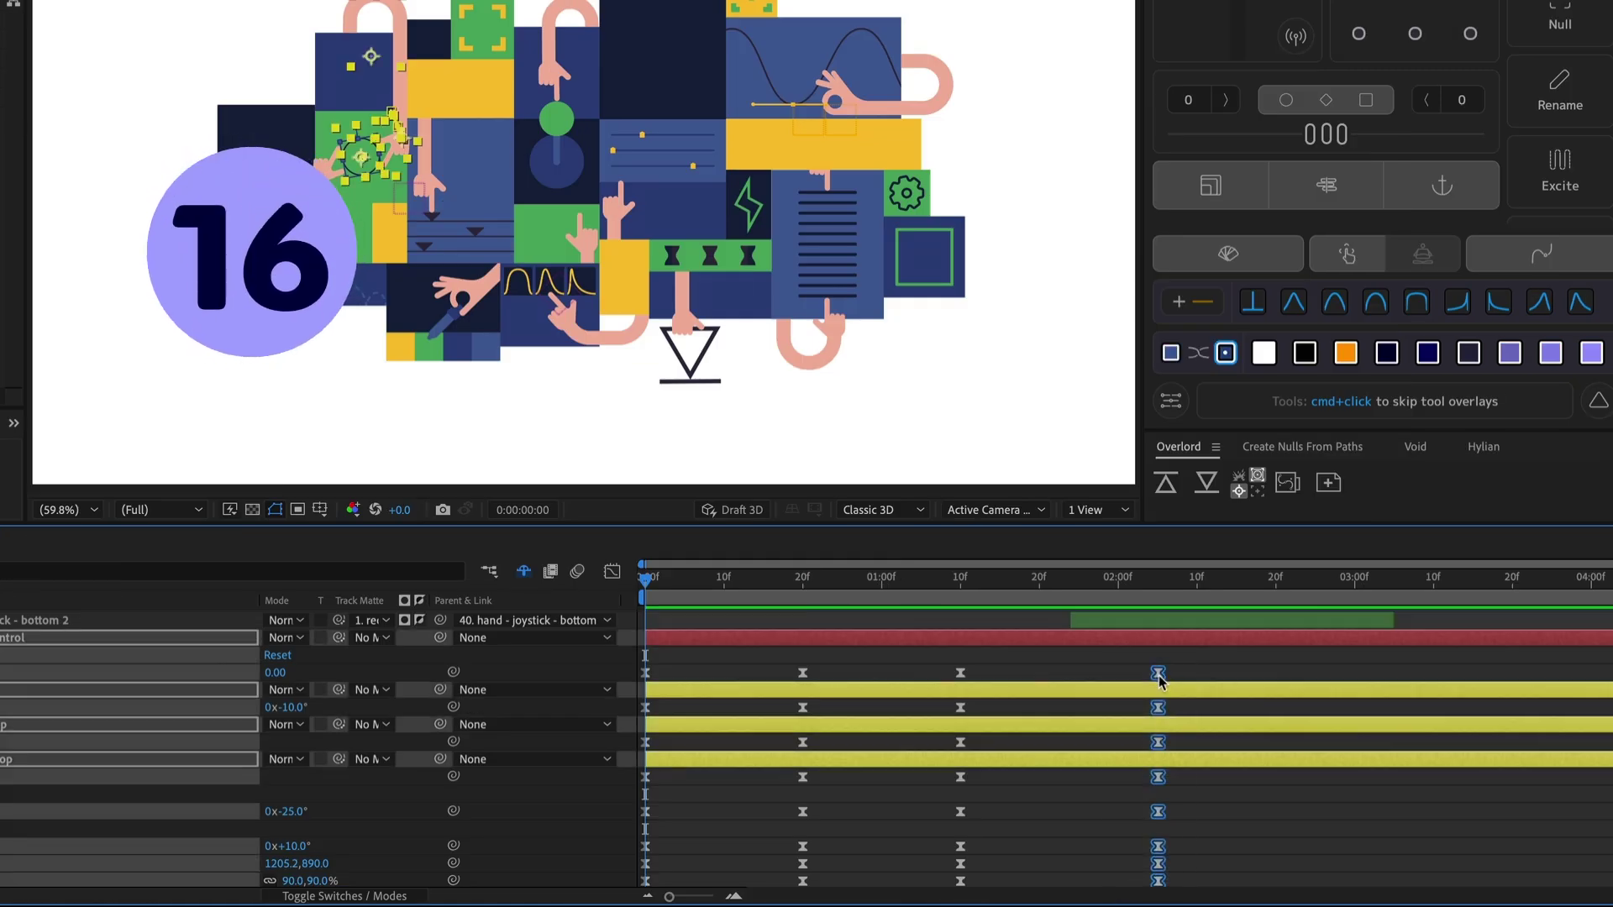
right_click(1159, 680)
mouse_move(1176, 659)
left_click(1437, 677)
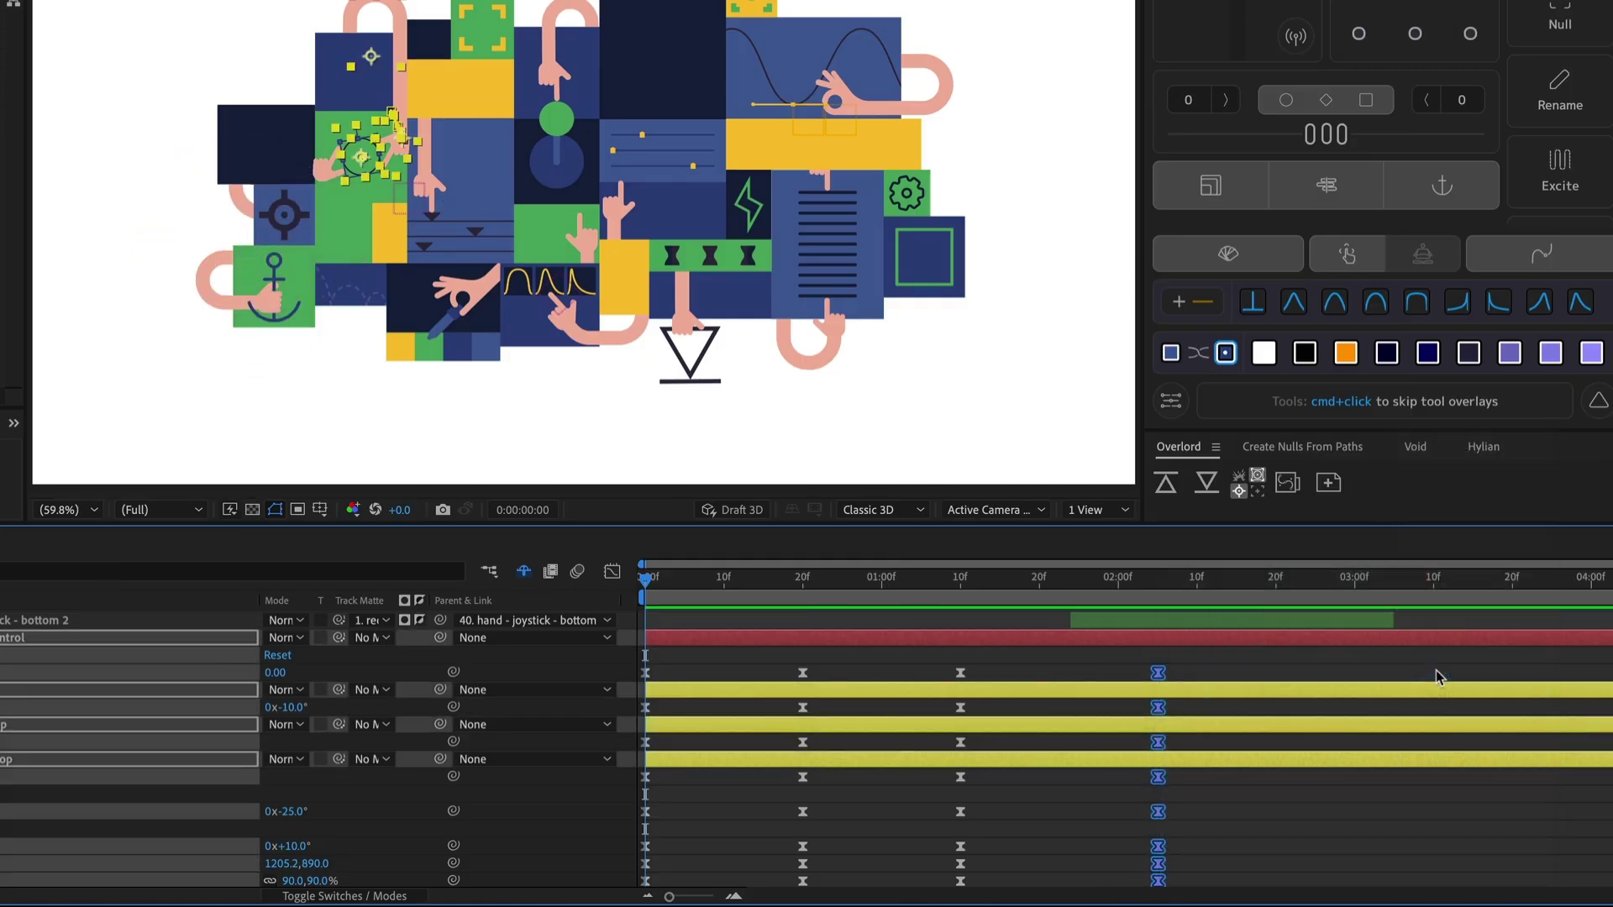
left_click(1302, 815)
- Label the keyframes at 20f and 01:10f green
left_click_drag(1020, 656, 764, 882)
right_click(803, 675)
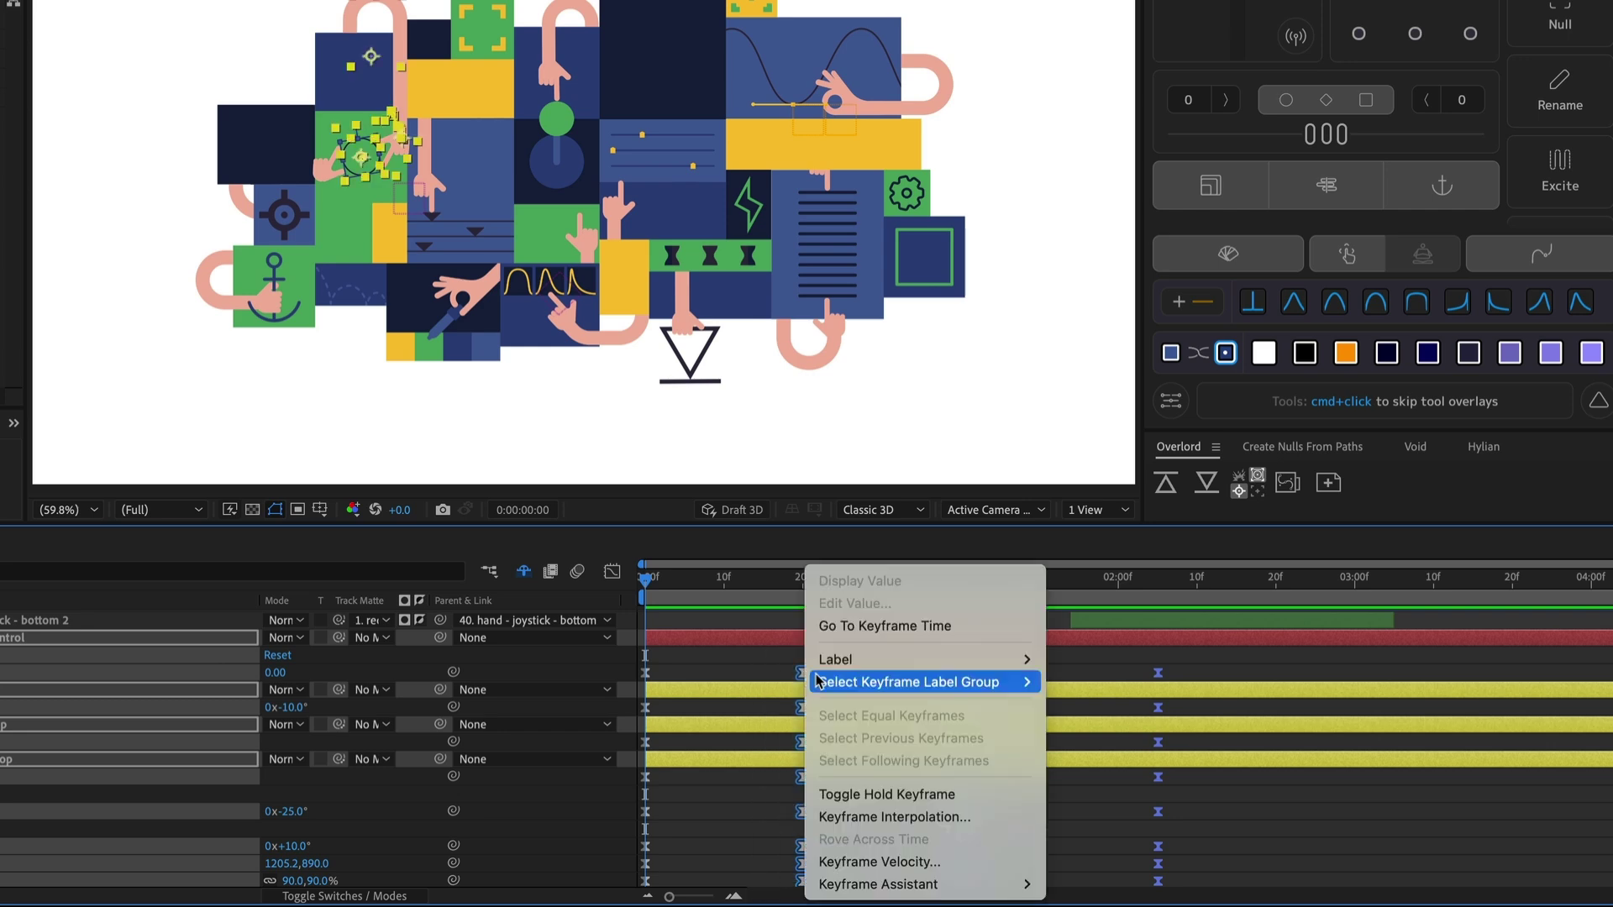
mouse_move(848, 659)
left_click(1102, 694)
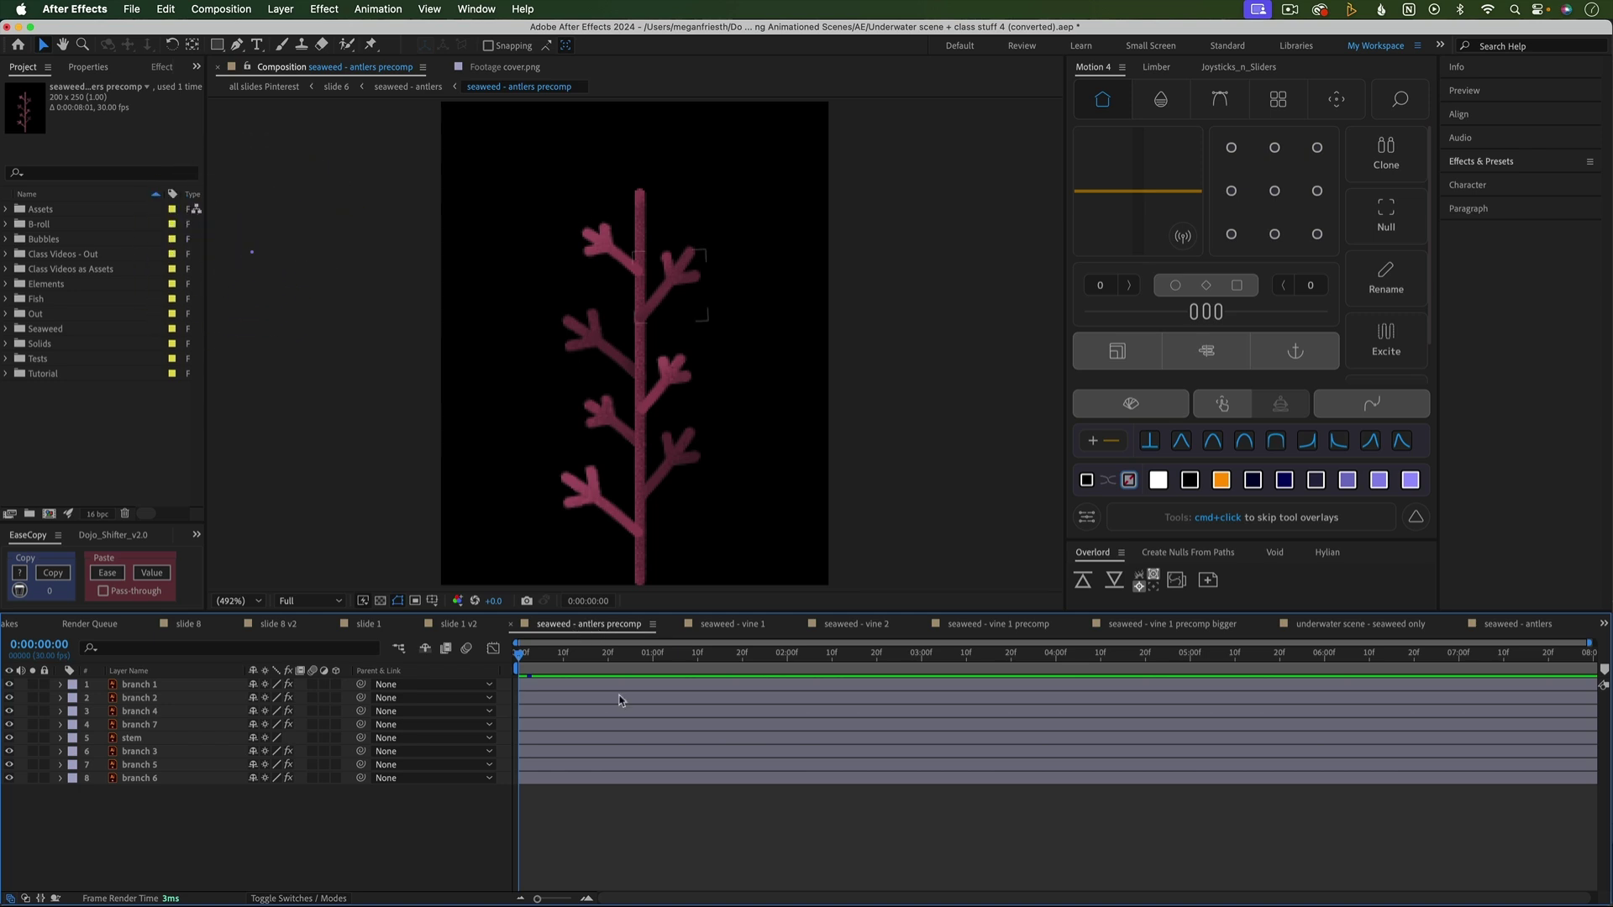
- Reveal the antlers precomp in the Project panel and show its branch 1 source file in Finder
right_click(622, 632)
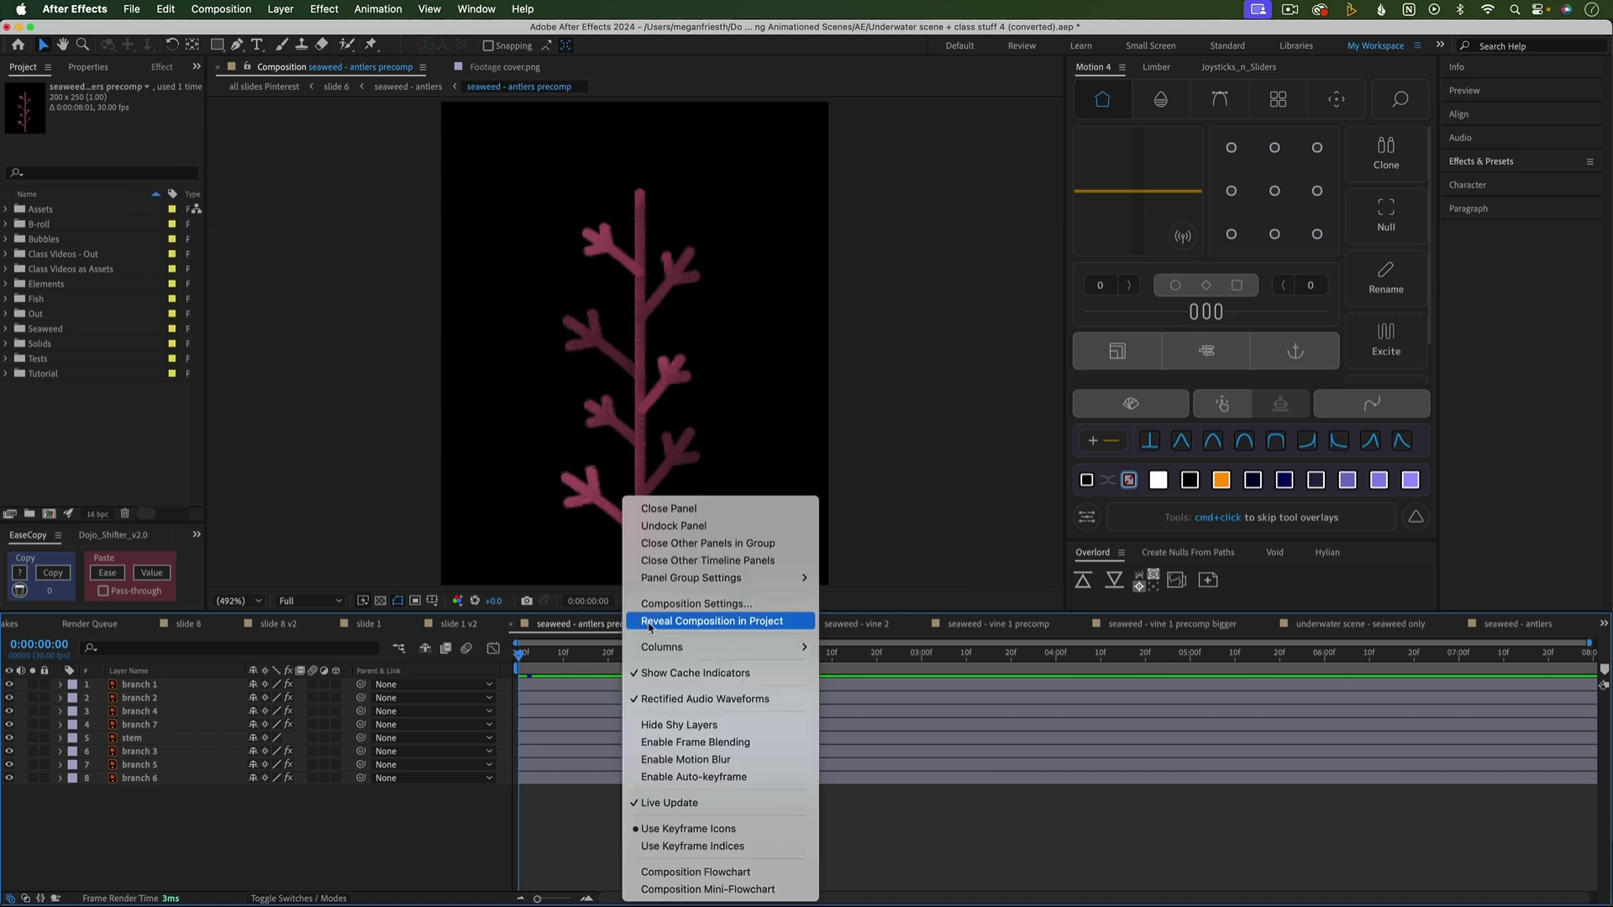
left_click(657, 621)
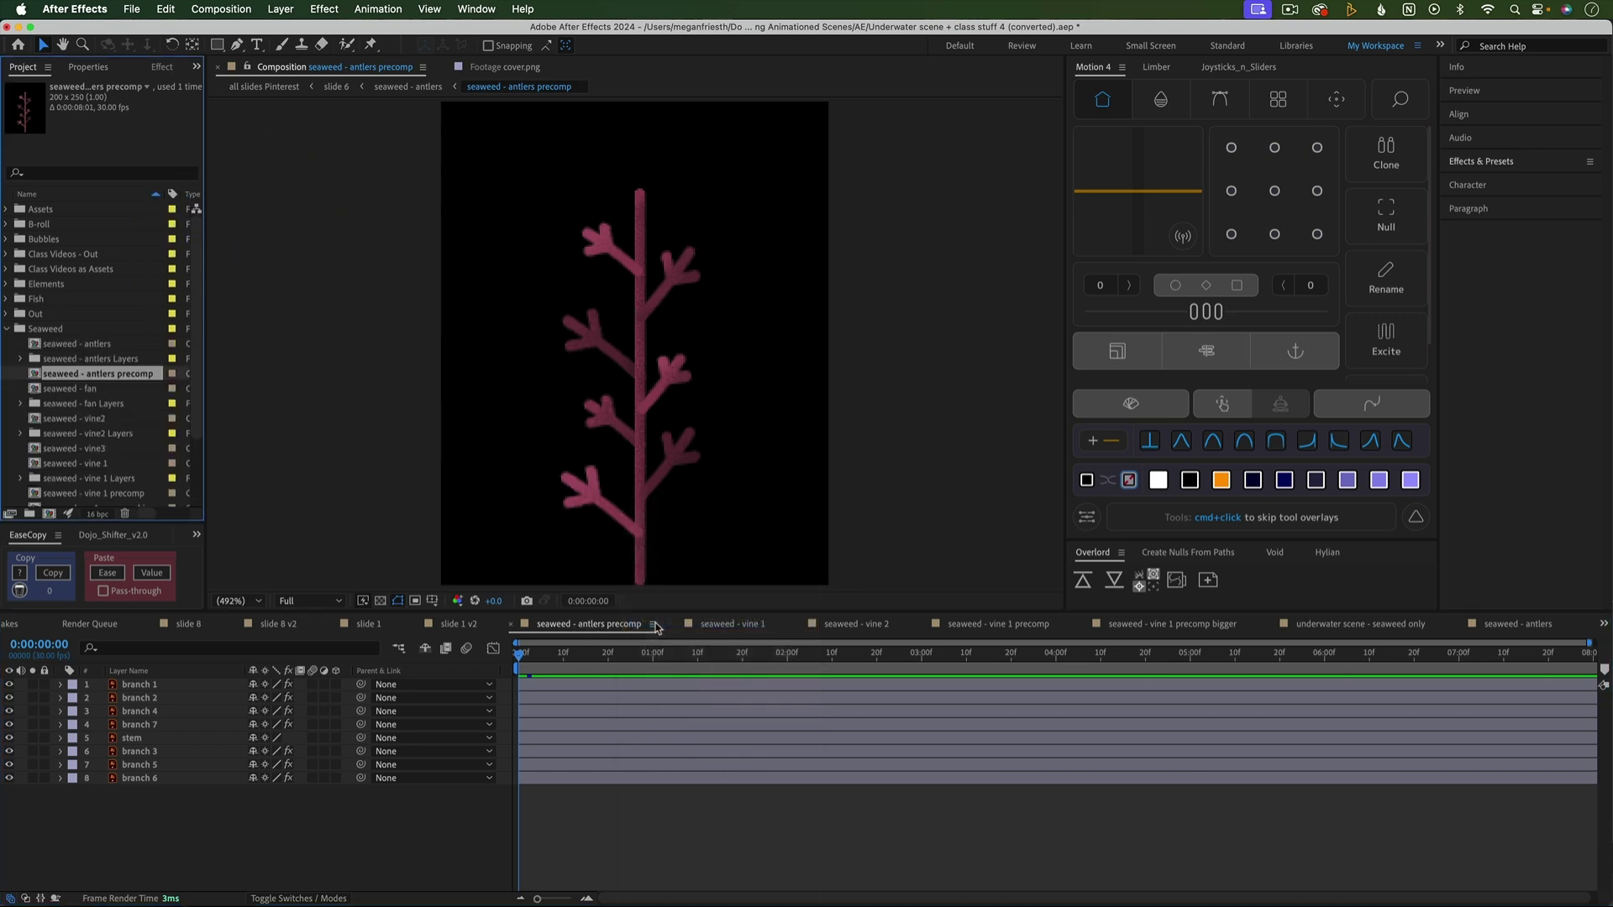
left_click(21, 359)
right_click(99, 375)
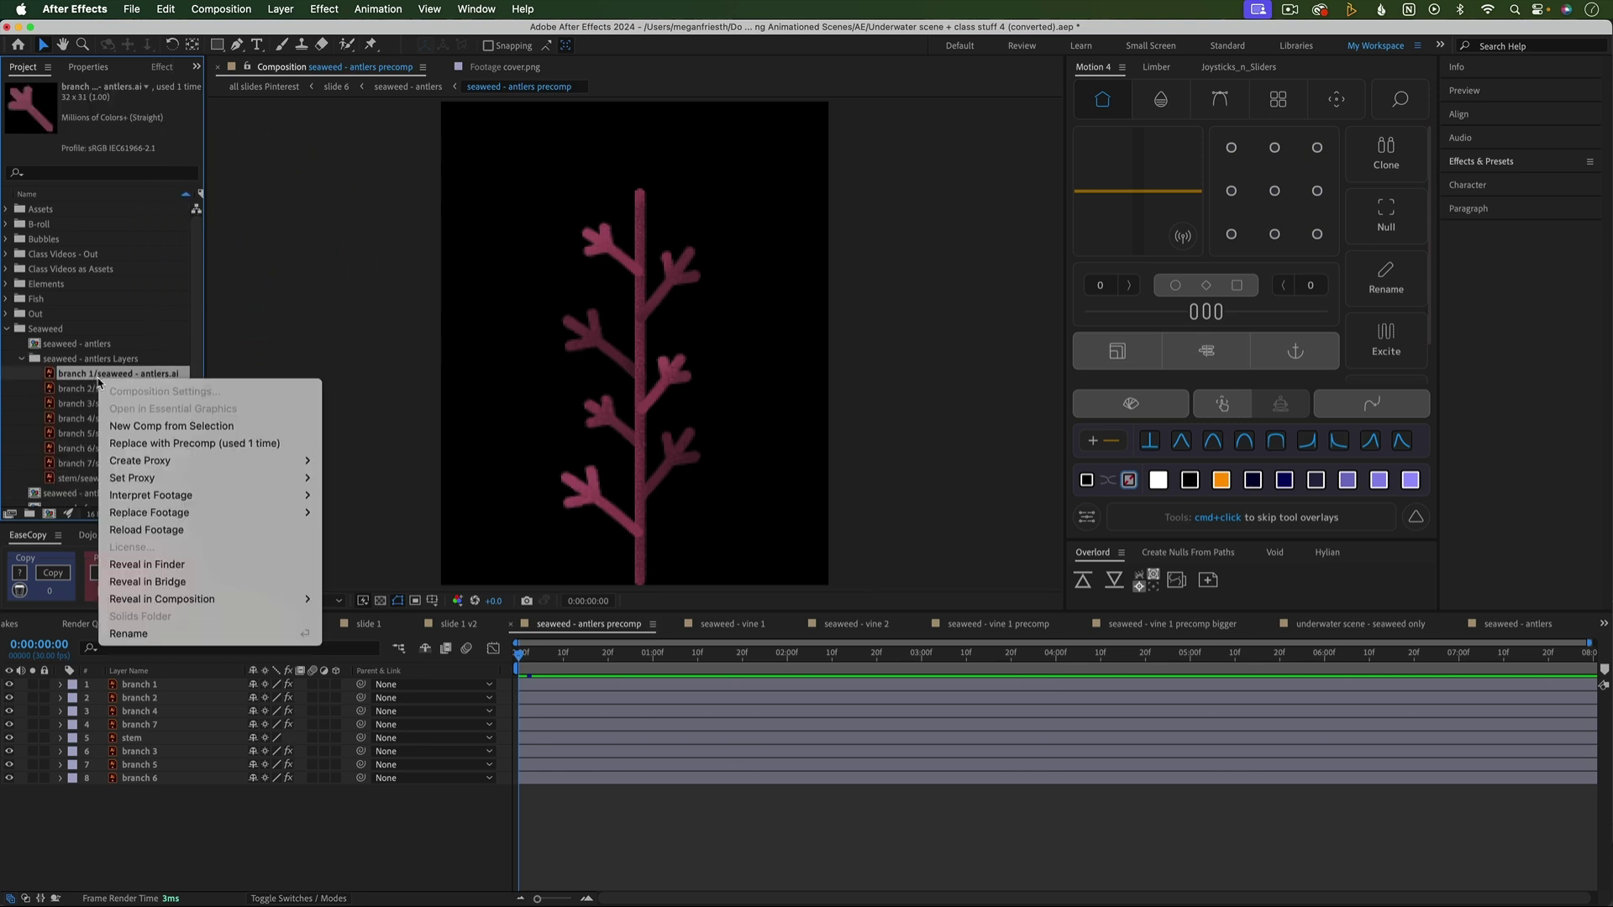
left_click(255, 566)
- Recolour three branches in seaweed - antlers.ai dark blue (2E3192) in Illustrator, save, and return
double_click(550, 421)
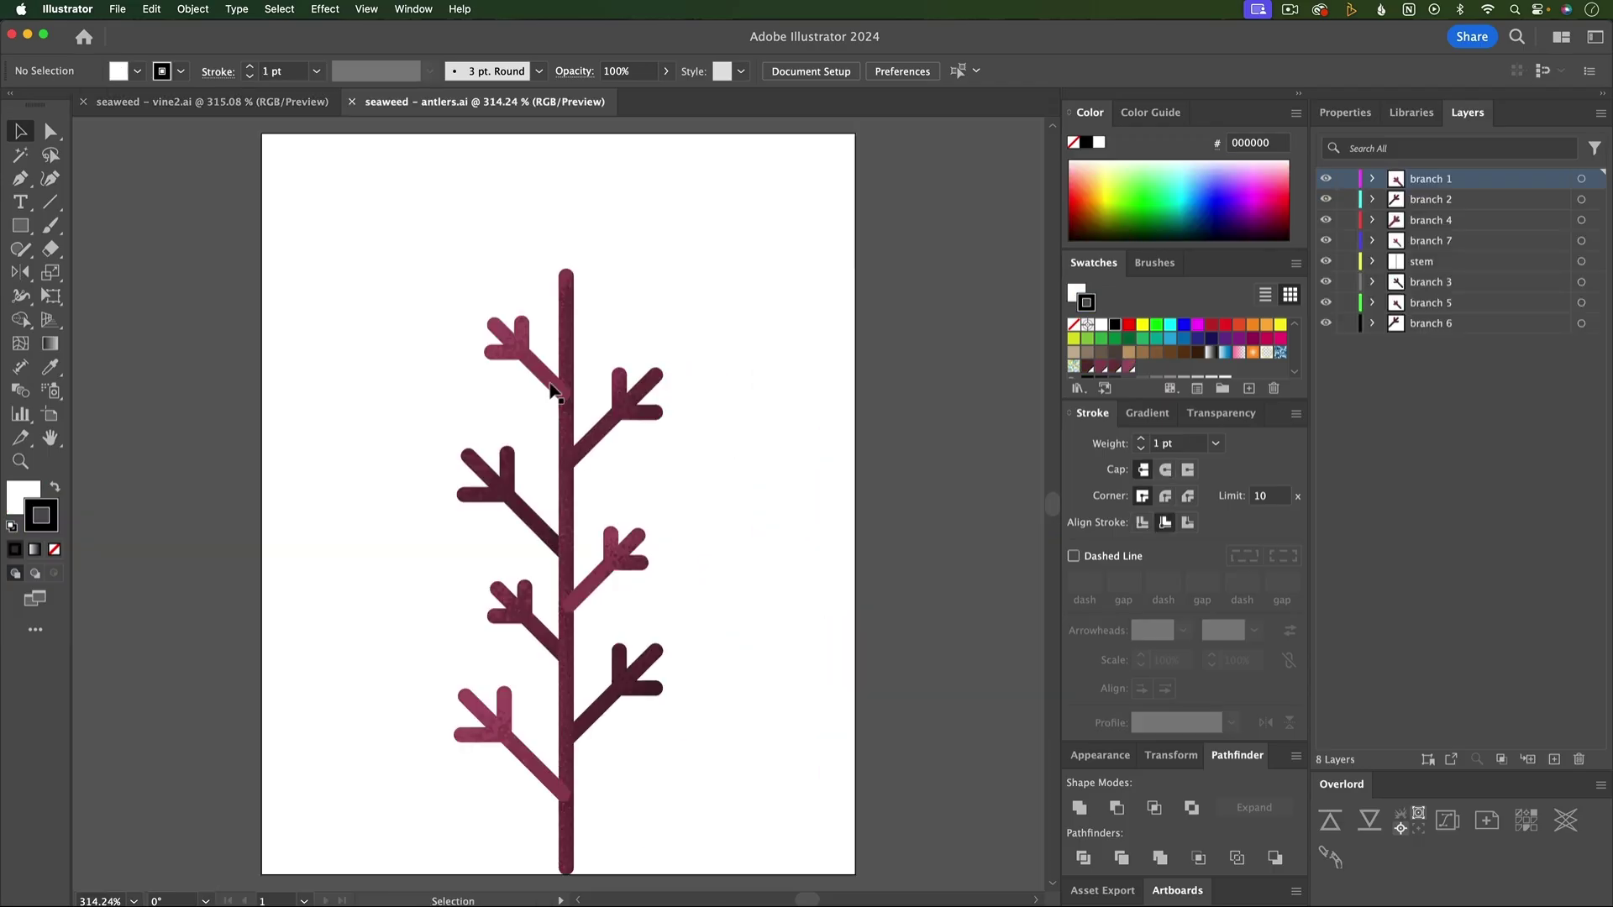
left_click(565, 393)
left_click(580, 606, "shift")
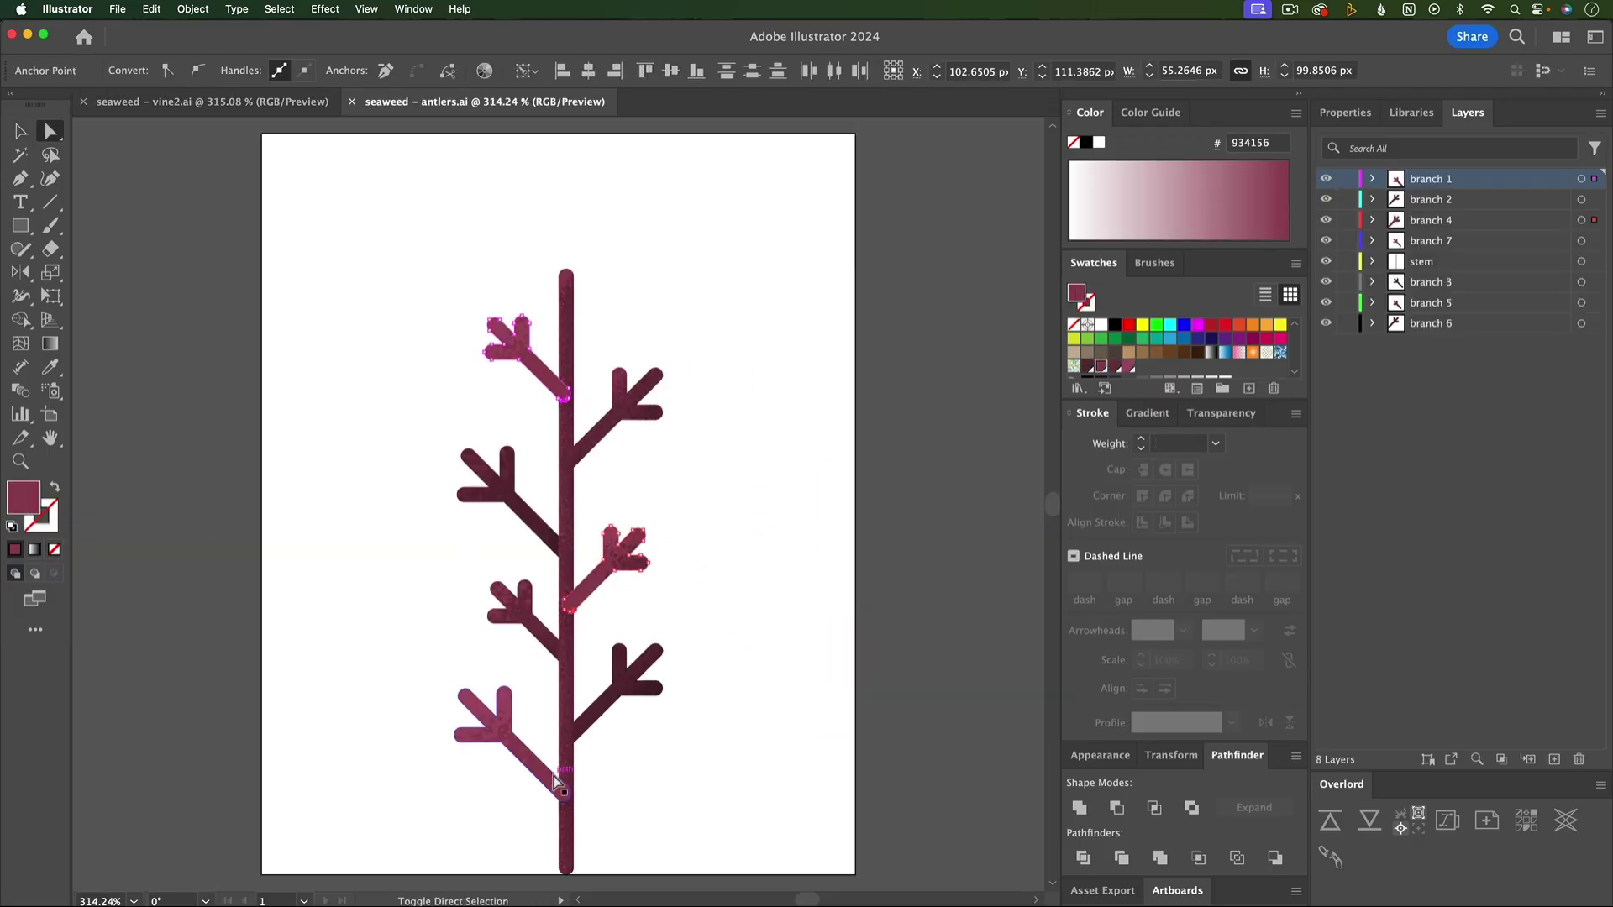
left_click(529, 760, "shift")
left_click(1197, 339)
key("super+s")
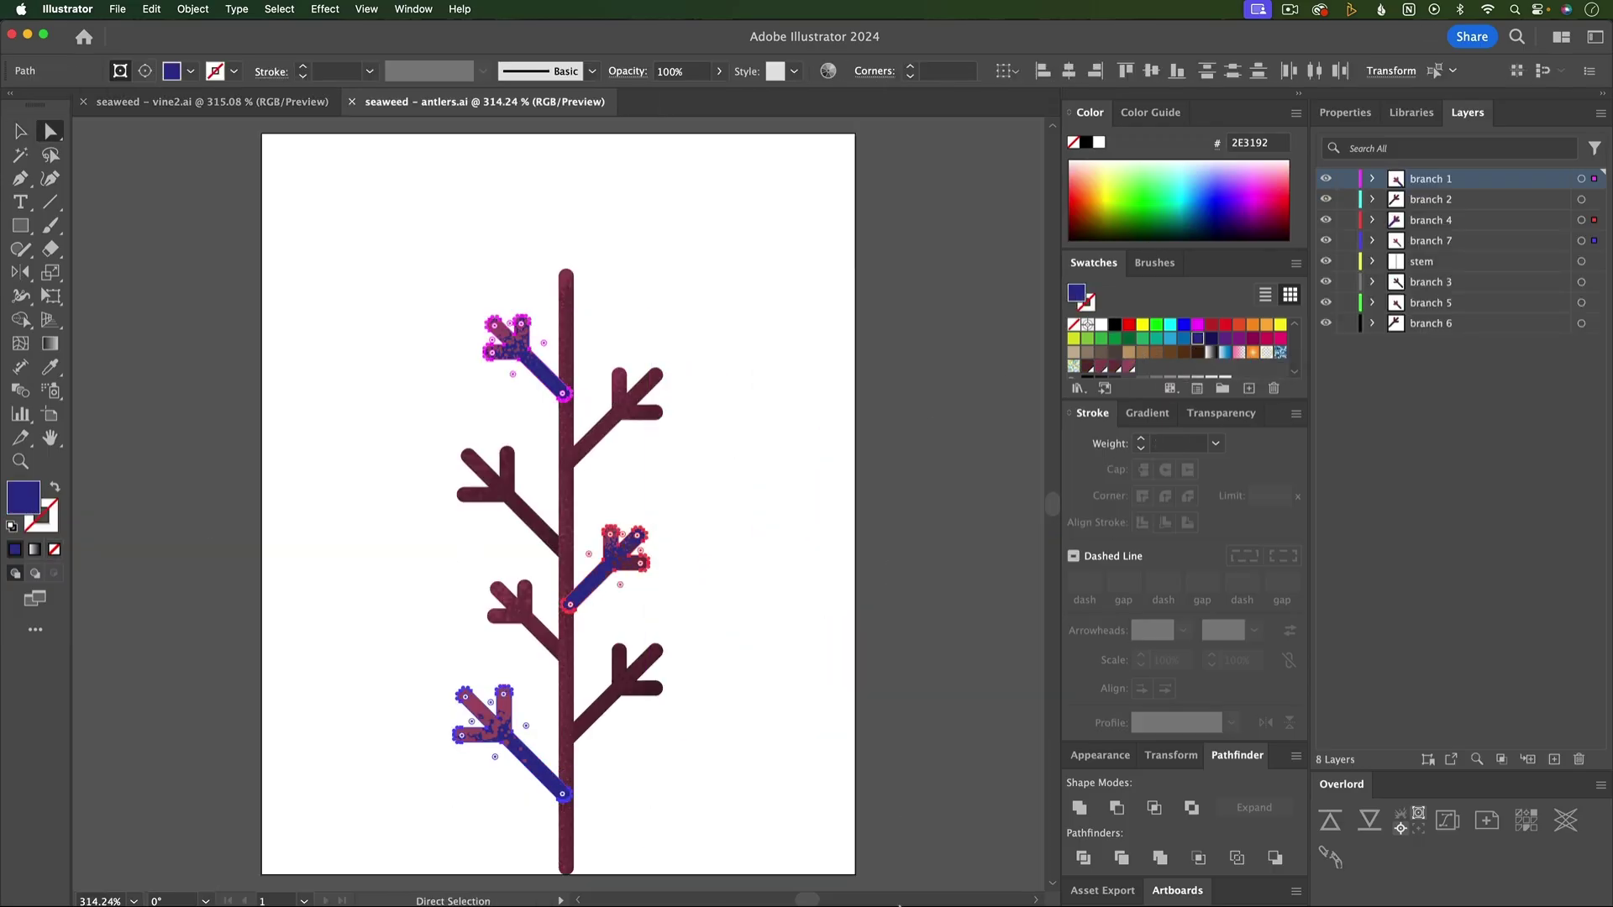
key("super+Tab")
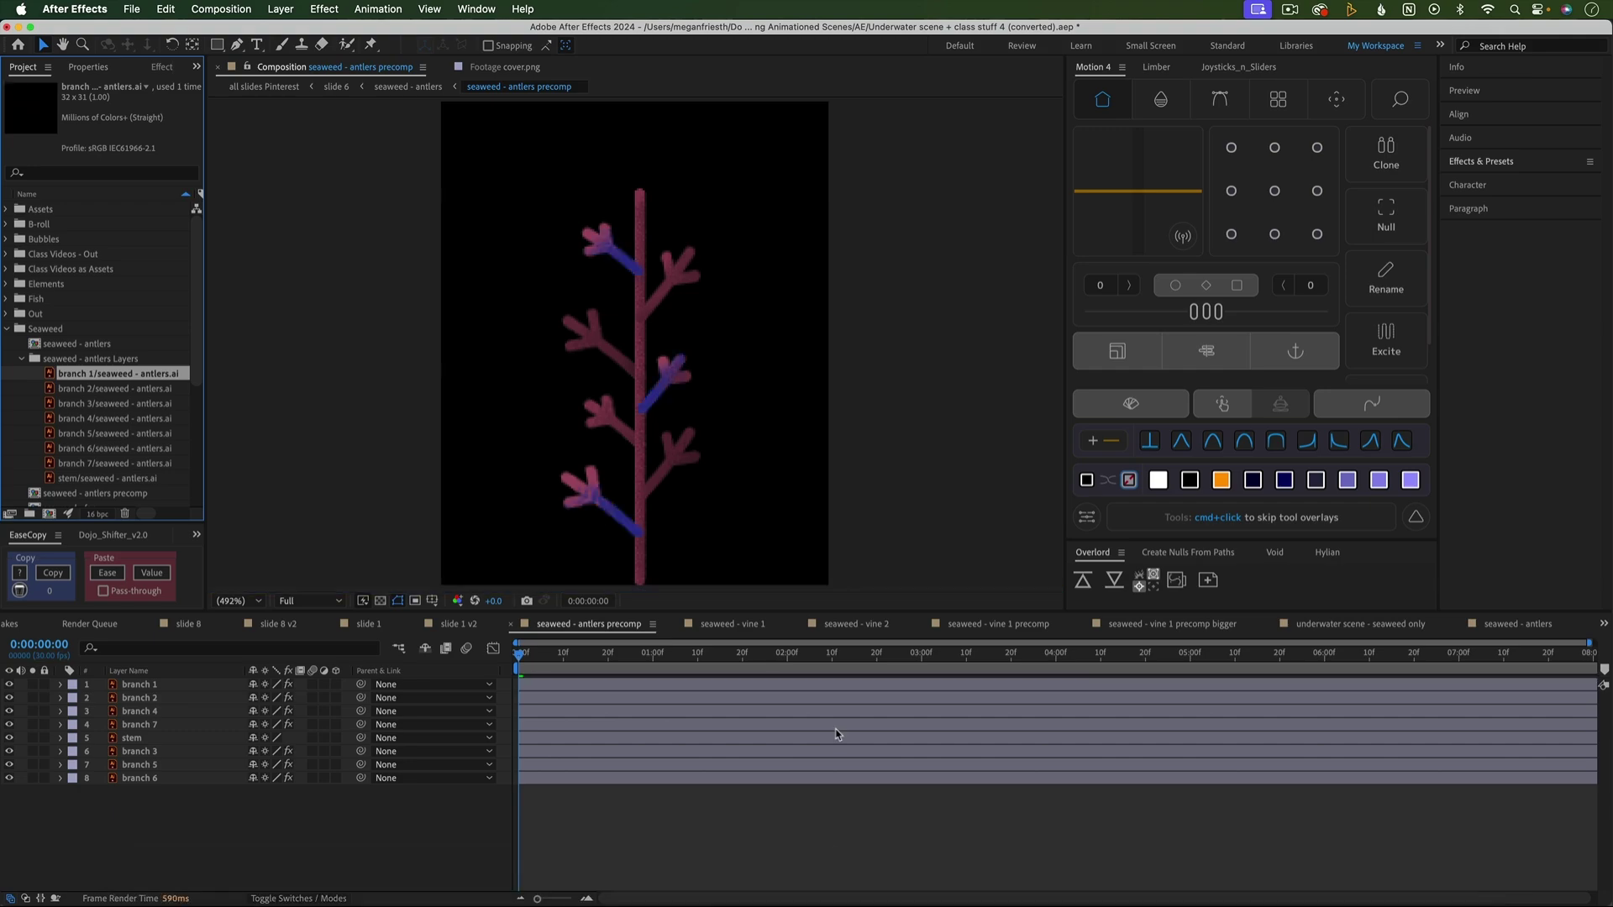